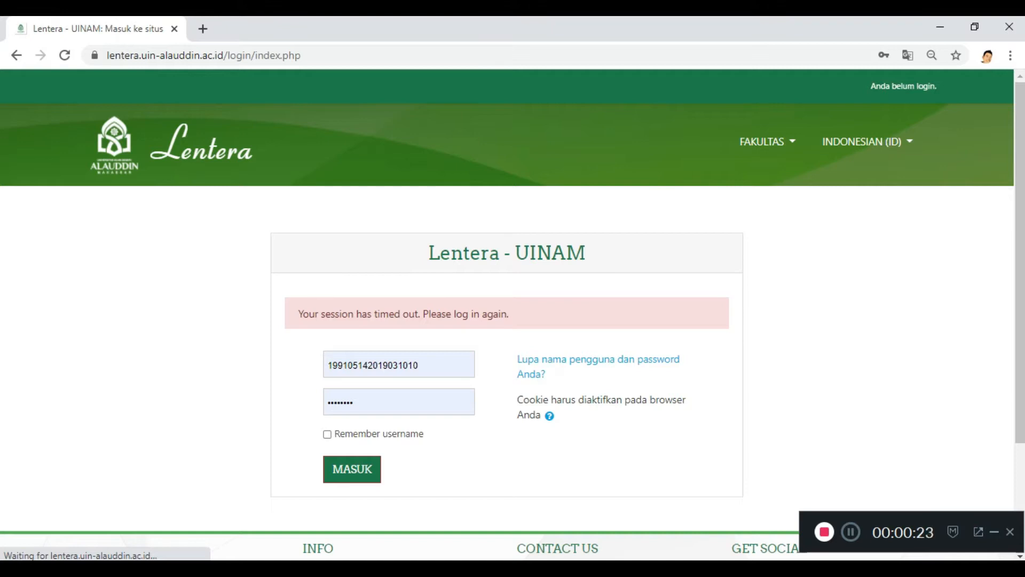
{"action": "left_click", "coordinate": [426, 364]}
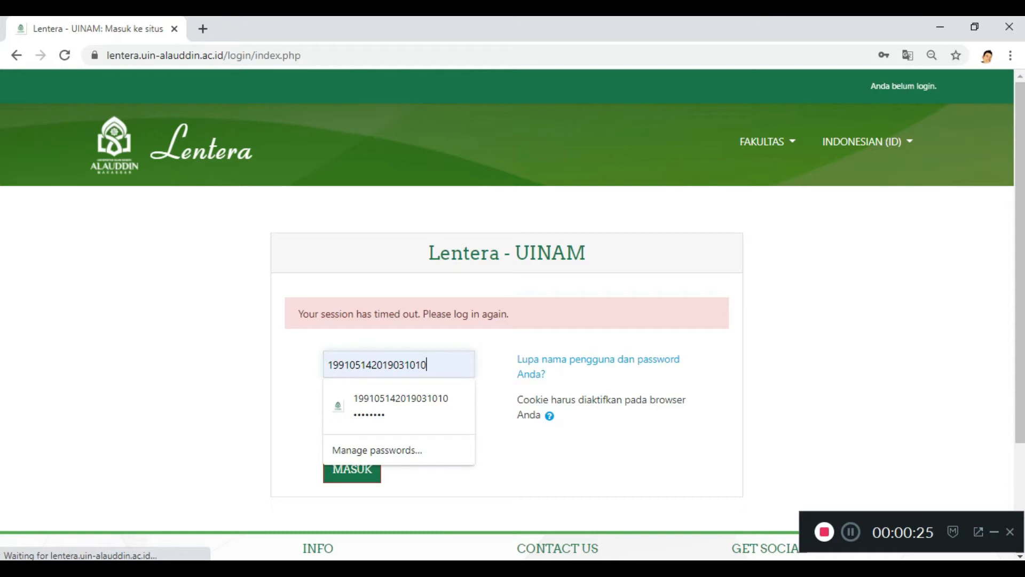
{"action": "key", "text": "Escape"}
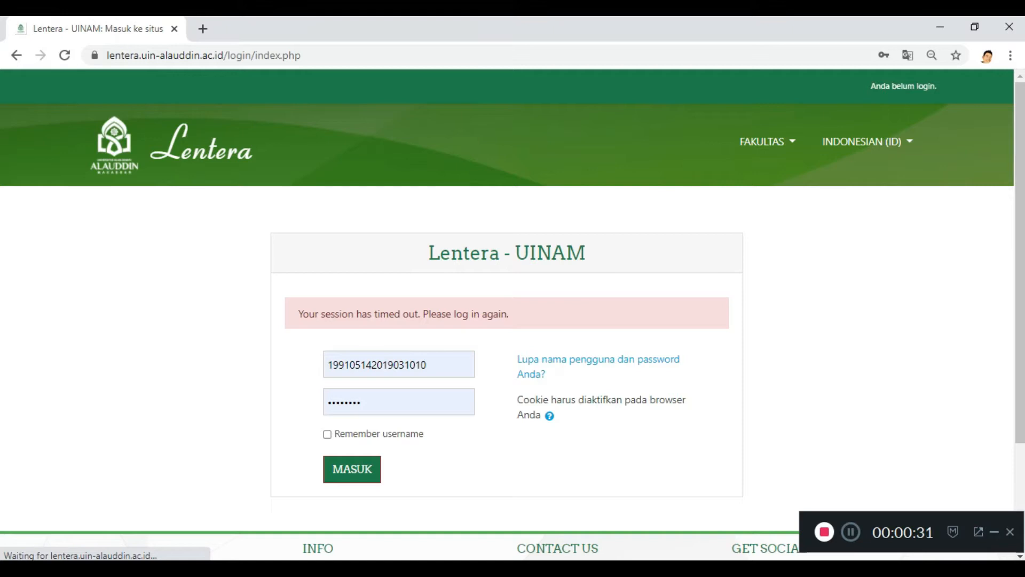
{"action": "left_click_drag", "start_coordinate": [449, 365], "coordinate": [326, 364]}
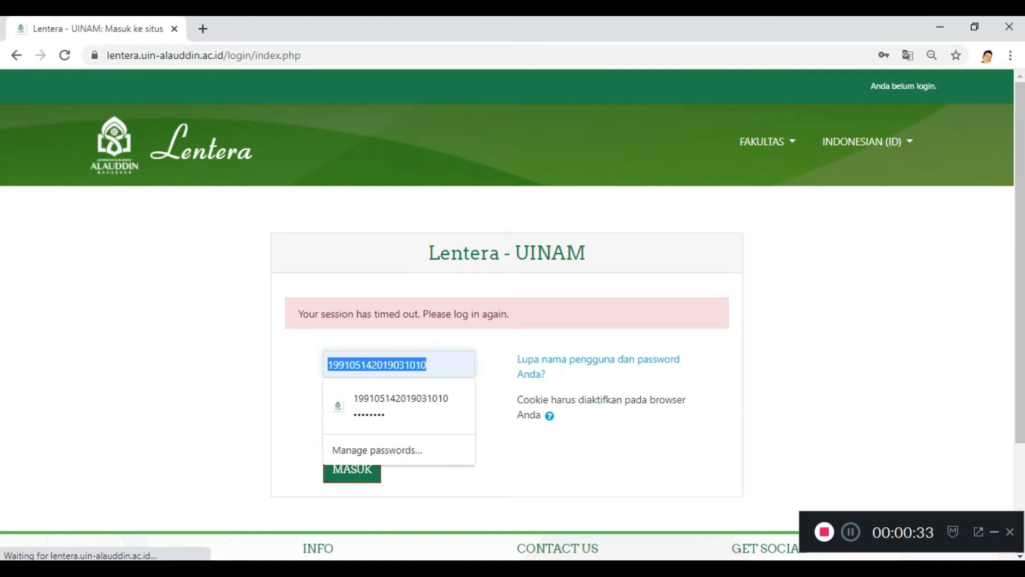
{"action": "left_click", "coordinate": [299, 368]}
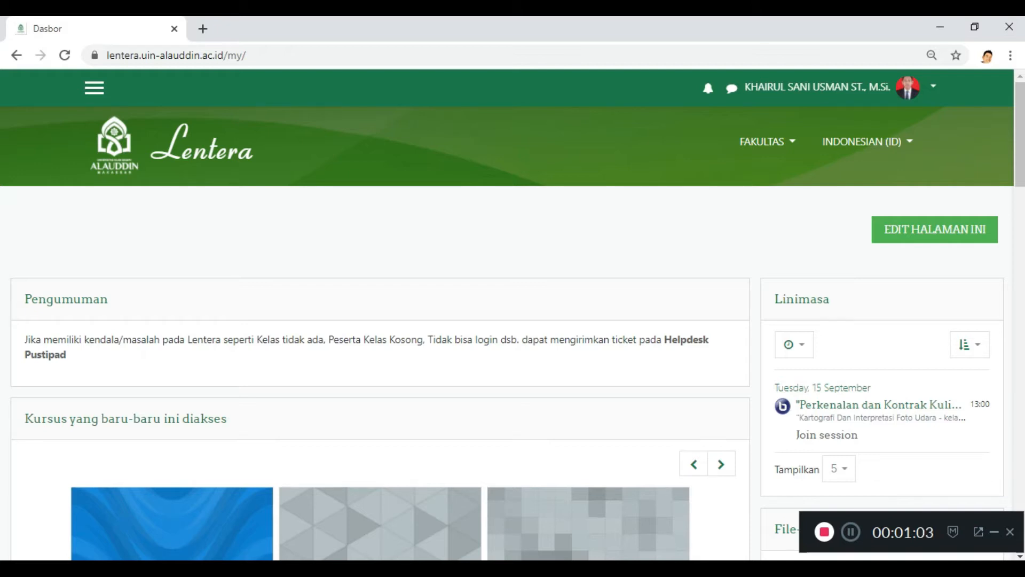
Step: Show the site navigation and look through the enrolled courses listed under Kursus Yang Saya Ikuti
{"action": "left_click", "coordinate": [94, 88]}
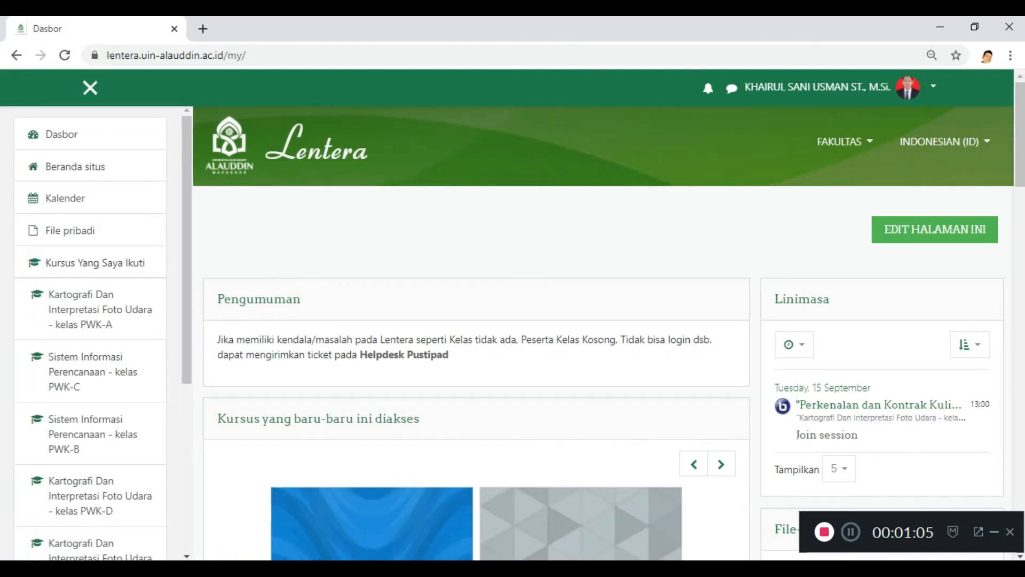
{"action": "left_click", "coordinate": [91, 88]}
{"action": "left_click", "coordinate": [93, 88]}
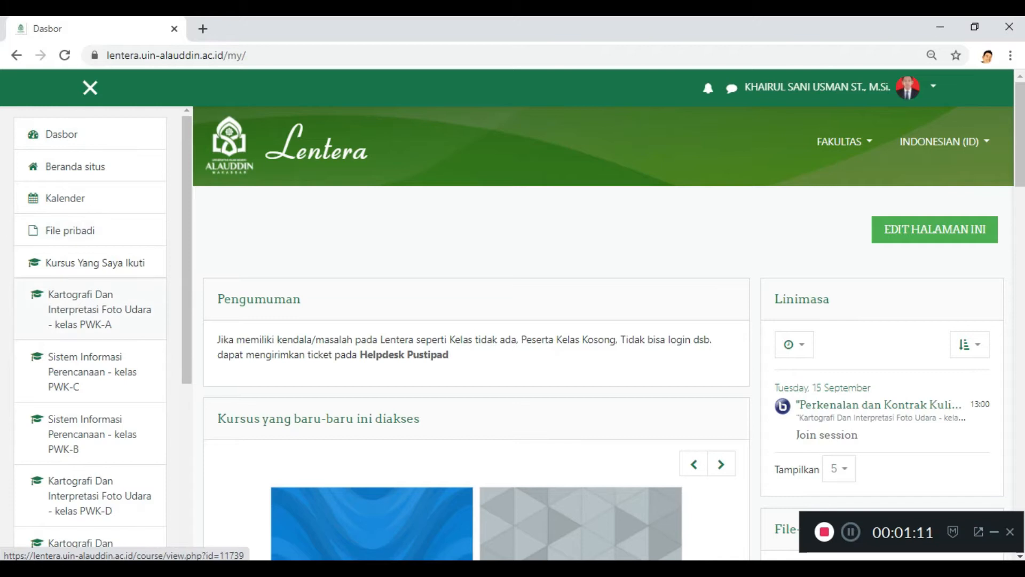
{"action": "scroll", "coordinate": [86, 427], "scroll_direction": "down", "scroll_amount": 3}
{"action": "scroll", "coordinate": [85, 427], "scroll_direction": "up", "scroll_amount": 3}
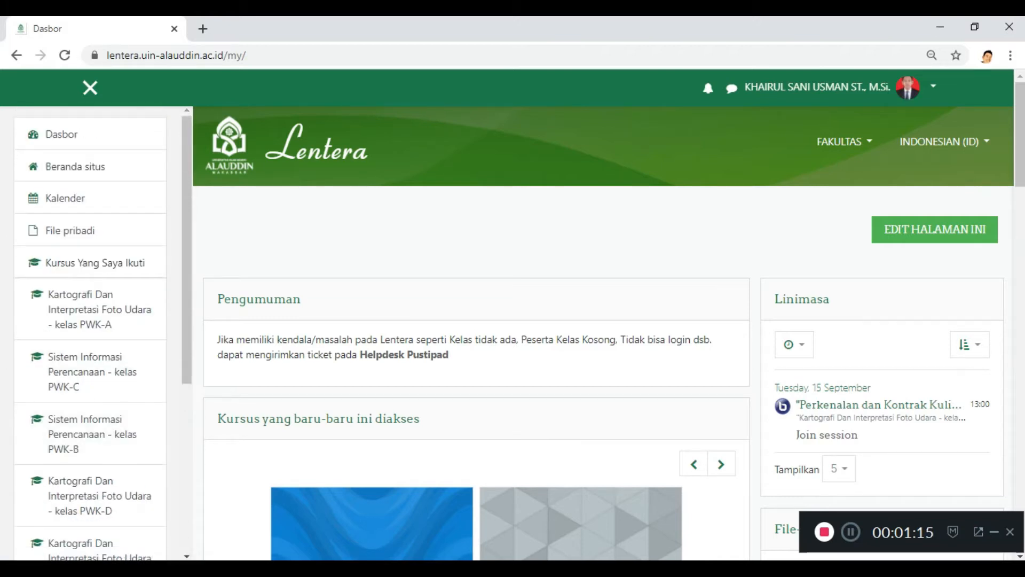
{"action": "left_click_drag", "start_coordinate": [143, 262], "coordinate": [45, 262]}
{"action": "left_click", "coordinate": [64, 263]}
{"action": "scroll", "coordinate": [96, 309], "scroll_direction": "down", "scroll_amount": 5}
{"action": "scroll", "coordinate": [96, 309], "scroll_direction": "up", "scroll_amount": 4}
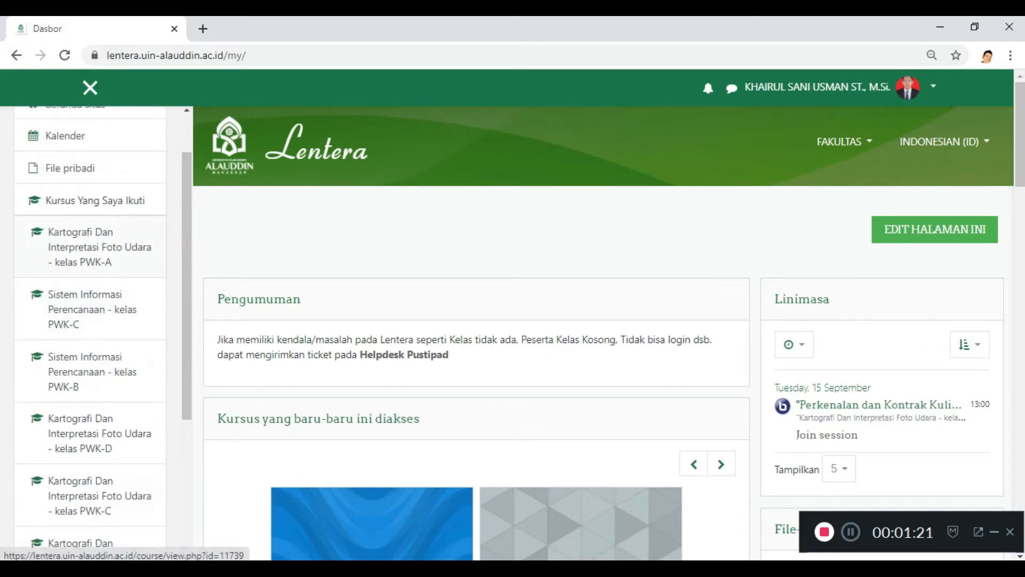
{"action": "scroll", "coordinate": [91, 331], "scroll_direction": "down", "scroll_amount": 4}
{"action": "scroll", "coordinate": [91, 331], "scroll_direction": "up", "scroll_amount": 4}
{"action": "scroll", "coordinate": [91, 374], "scroll_direction": "down", "scroll_amount": 4}
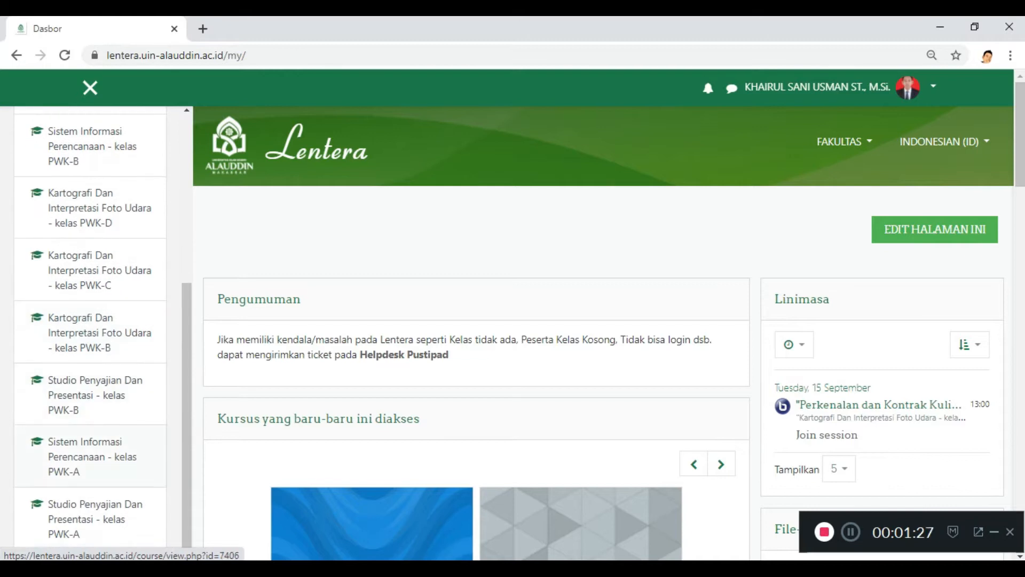
{"action": "scroll", "coordinate": [91, 331], "scroll_direction": "up", "scroll_amount": 4}
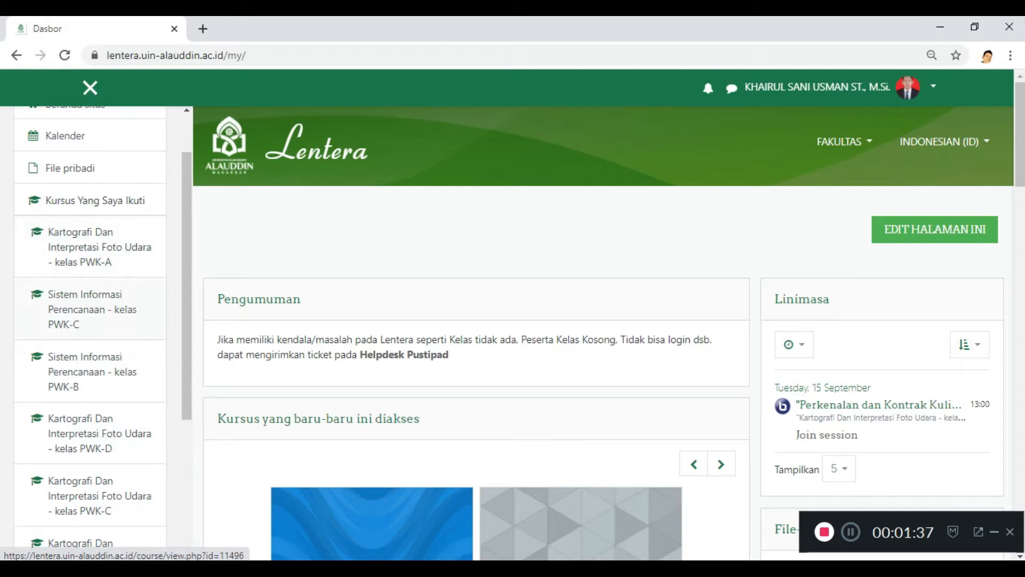
{"action": "scroll", "coordinate": [89, 315], "scroll_direction": "down", "scroll_amount": 4}
{"action": "scroll", "coordinate": [90, 315], "scroll_direction": "up", "scroll_amount": 3}
{"action": "scroll", "coordinate": [90, 315], "scroll_direction": "up", "scroll_amount": 3}
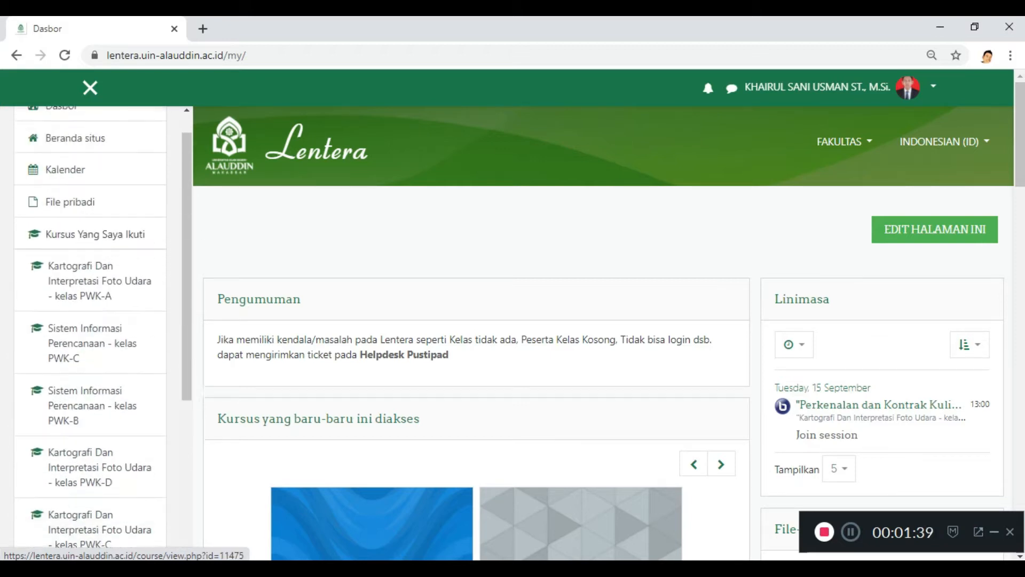
Step: Open the course Kartografi Dan Interpretasi Foto Udara - kelas PWK-A and look over its page
{"action": "left_click", "coordinate": [100, 310]}
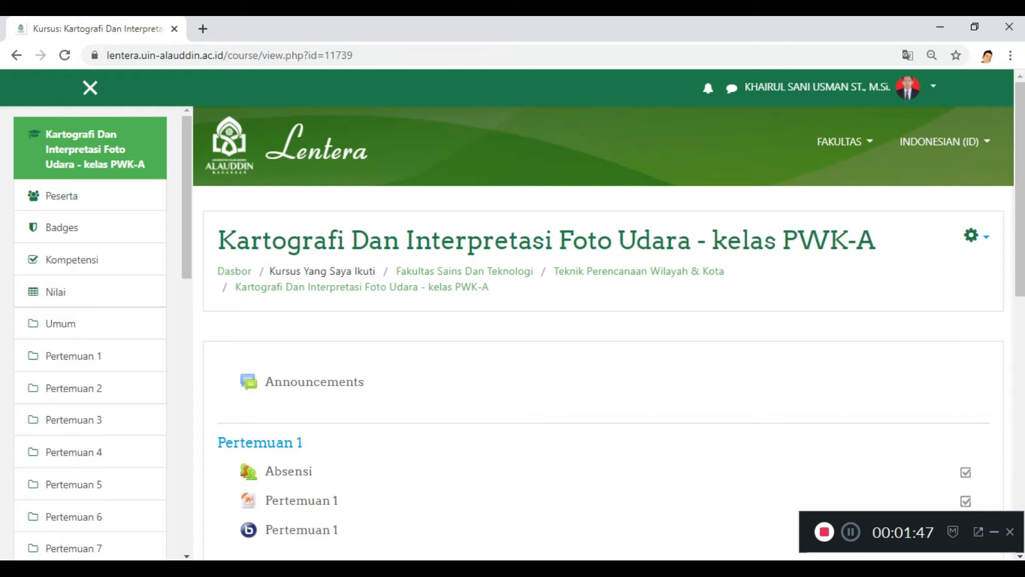
{"action": "scroll", "coordinate": [603, 331], "scroll_direction": "down", "scroll_amount": 6}
{"action": "scroll", "coordinate": [603, 331], "scroll_direction": "up", "scroll_amount": 5}
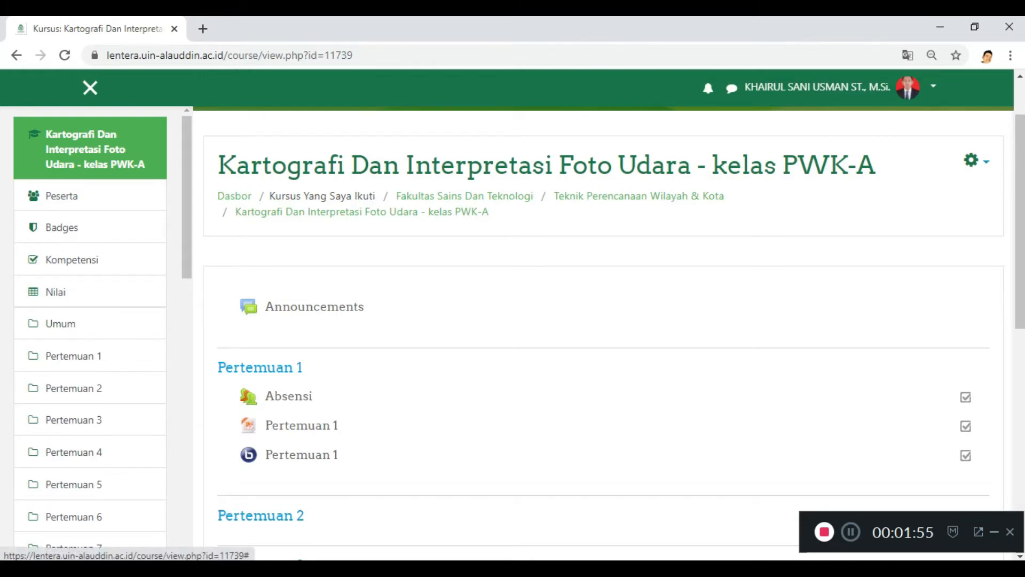
{"action": "scroll", "coordinate": [604, 320], "scroll_direction": "up", "scroll_amount": 2}
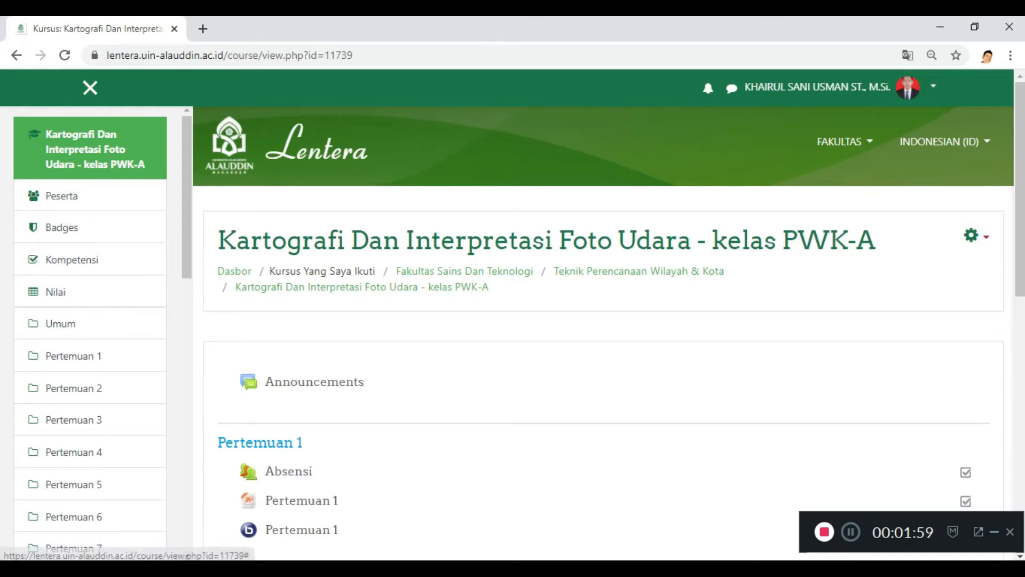
Step: Turn on editing mode (Hidupkan Mode Ubah) for the PWK-A course
{"action": "left_click", "coordinate": [975, 236]}
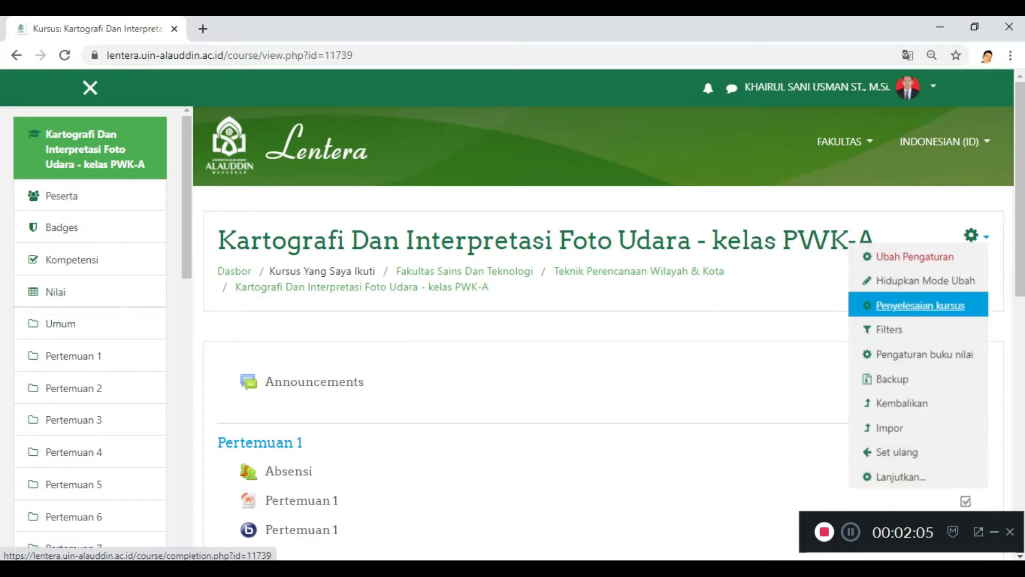
{"action": "left_click", "coordinate": [976, 236]}
{"action": "scroll", "coordinate": [603, 320], "scroll_direction": "down", "scroll_amount": 7}
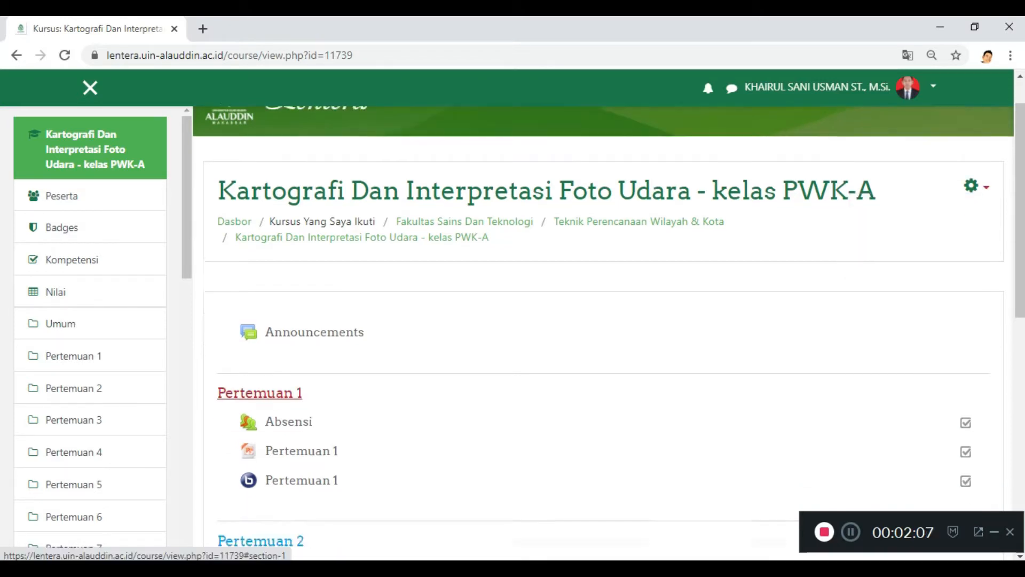
{"action": "scroll", "coordinate": [262, 304], "scroll_direction": "up", "scroll_amount": 4}
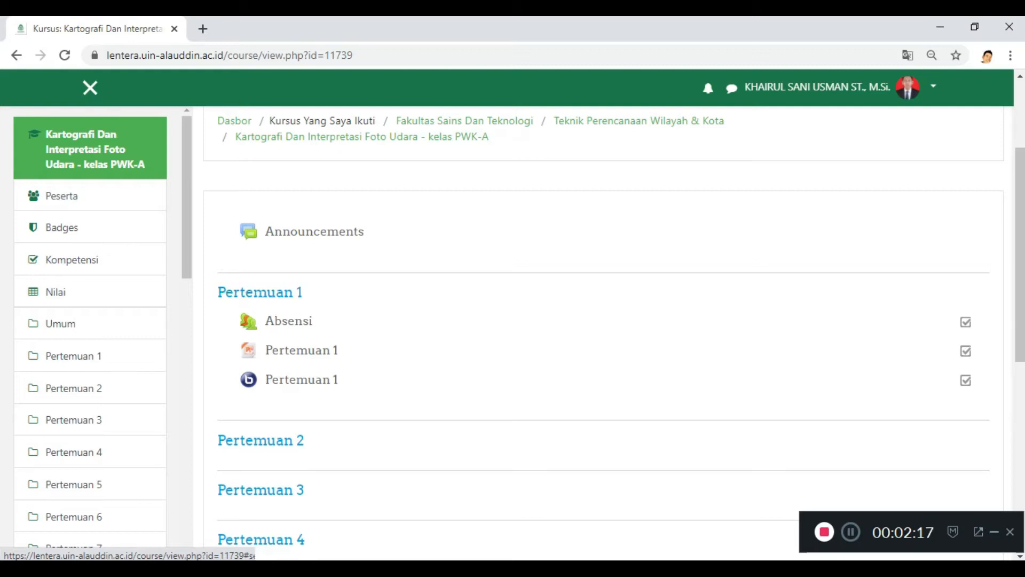
{"action": "scroll", "coordinate": [609, 326], "scroll_direction": "up", "scroll_amount": 3}
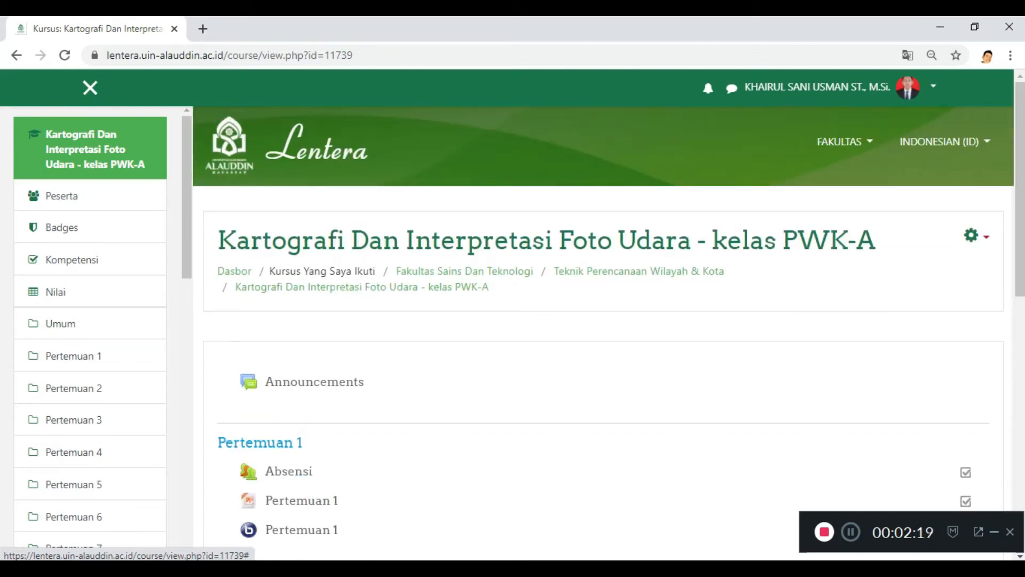
{"action": "left_click", "coordinate": [973, 235]}
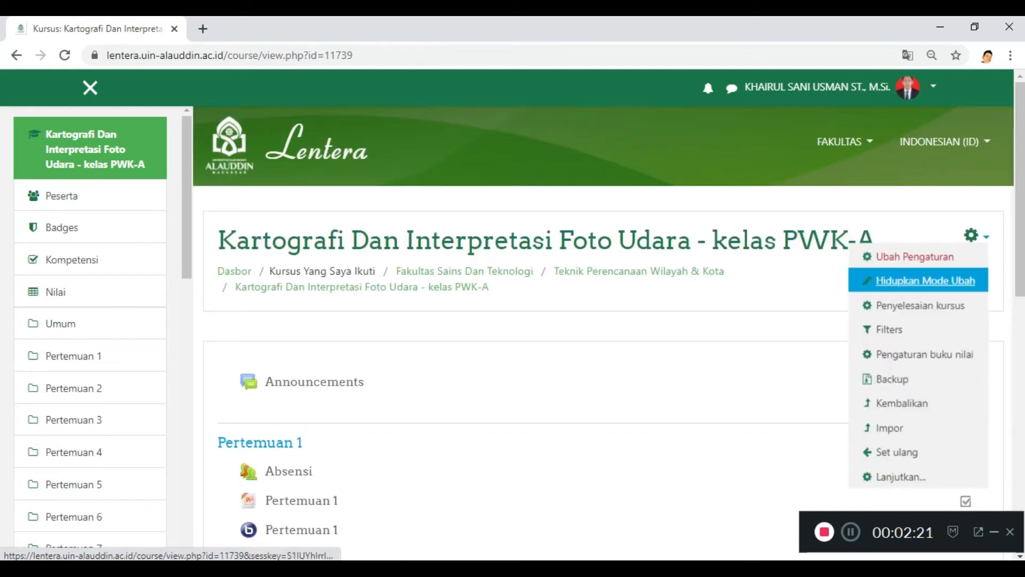
{"action": "left_click", "coordinate": [925, 281]}
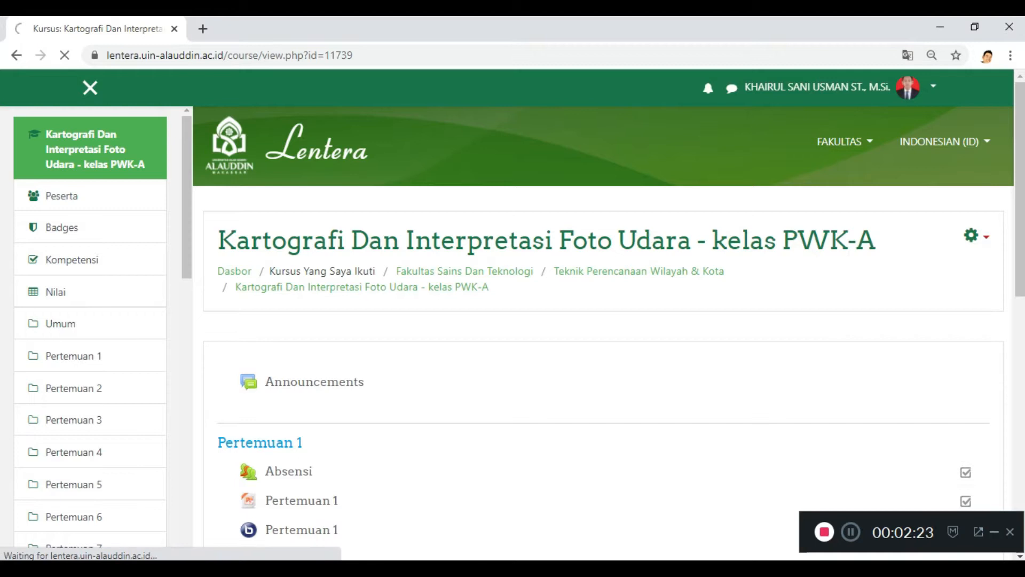
Step: Examine the editing controls of the course sections and the edit-mode option in the course settings
{"action": "scroll", "coordinate": [609, 411], "scroll_direction": "down", "scroll_amount": 2}
{"action": "scroll", "coordinate": [608, 392], "scroll_direction": "down", "scroll_amount": 1}
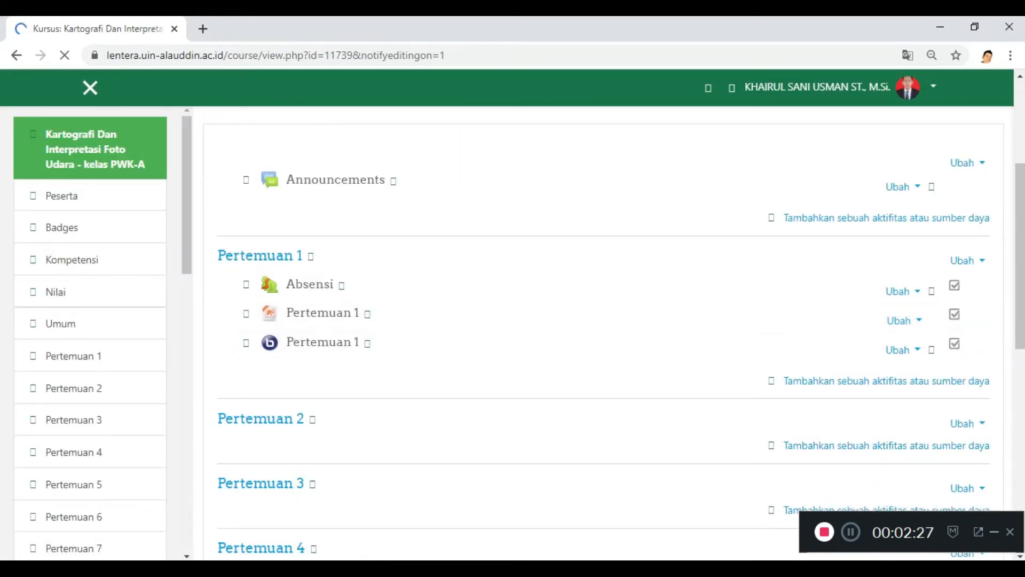
{"action": "scroll", "coordinate": [609, 321], "scroll_direction": "up", "scroll_amount": 3}
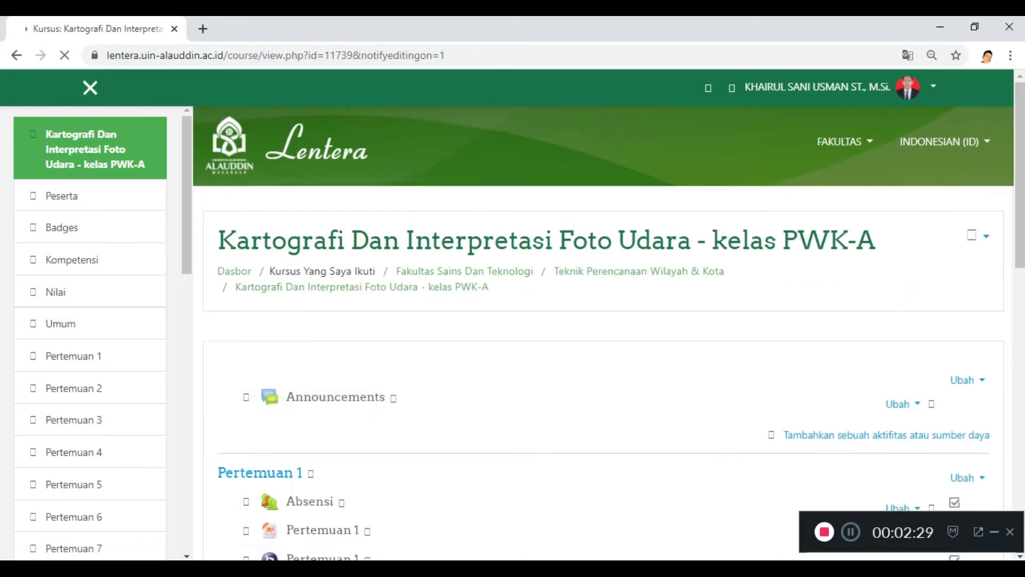
{"action": "left_click", "coordinate": [977, 236]}
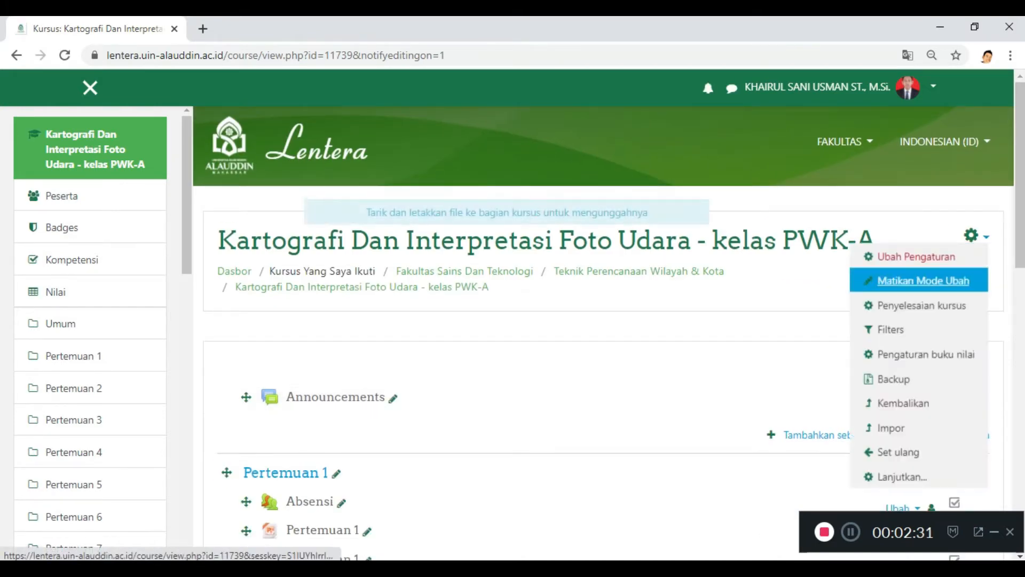
{"action": "left_click", "coordinate": [667, 401]}
{"action": "scroll", "coordinate": [614, 401], "scroll_direction": "down", "scroll_amount": 5}
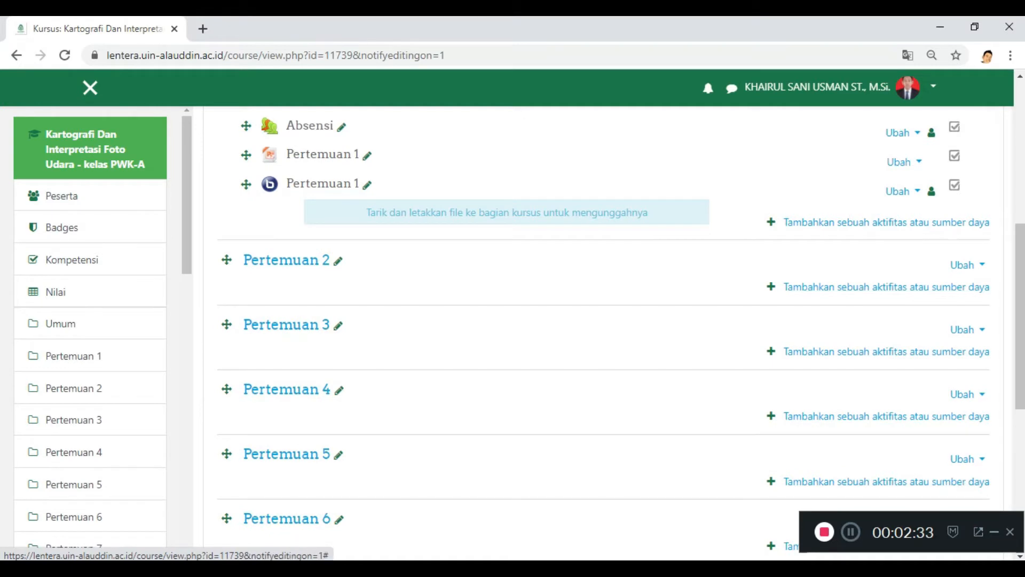
{"action": "scroll", "coordinate": [604, 331], "scroll_direction": "up", "scroll_amount": 4}
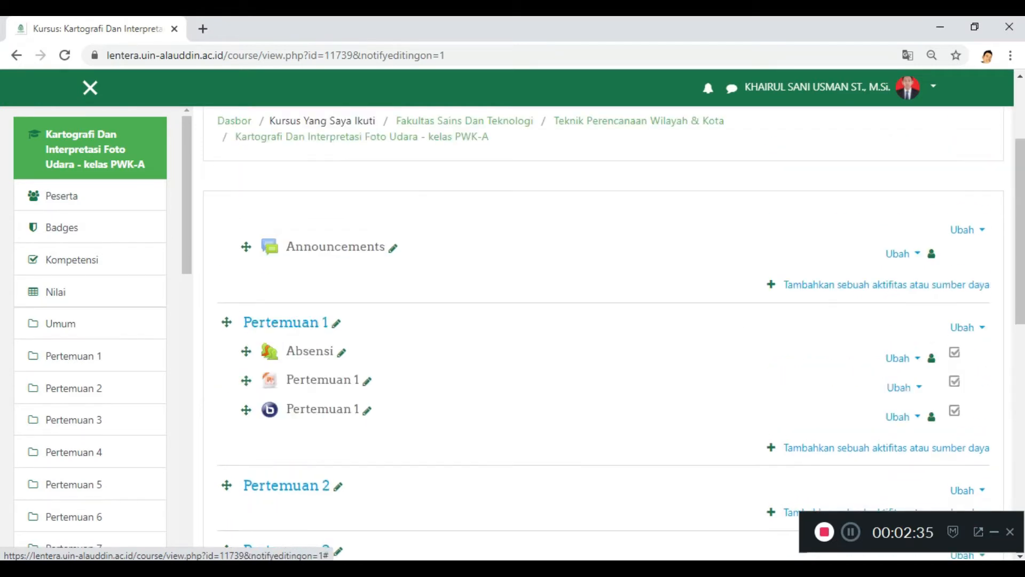
{"action": "scroll", "coordinate": [288, 323], "scroll_direction": "down", "scroll_amount": 10}
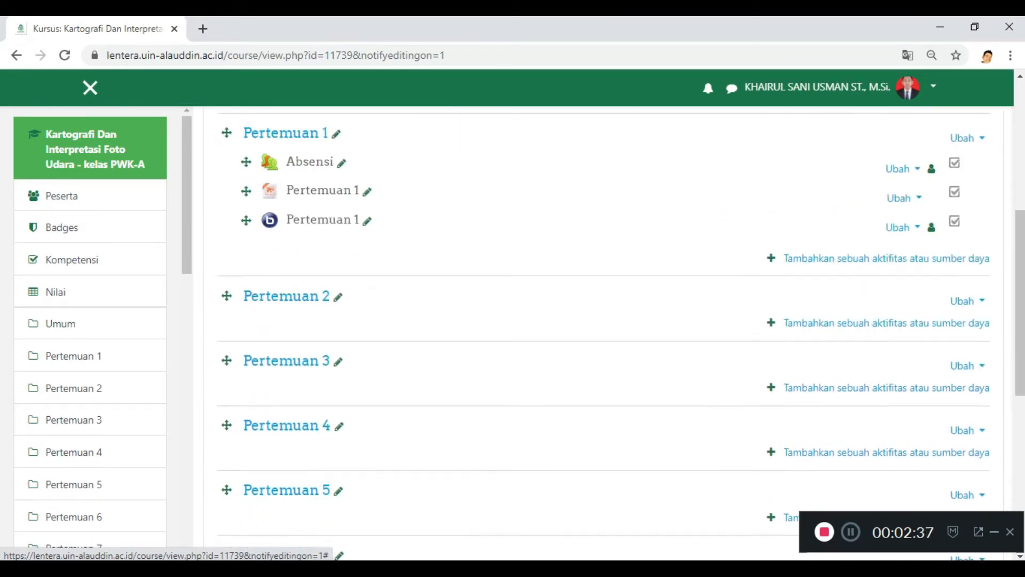
{"action": "scroll", "coordinate": [288, 321], "scroll_direction": "up", "scroll_amount": 10}
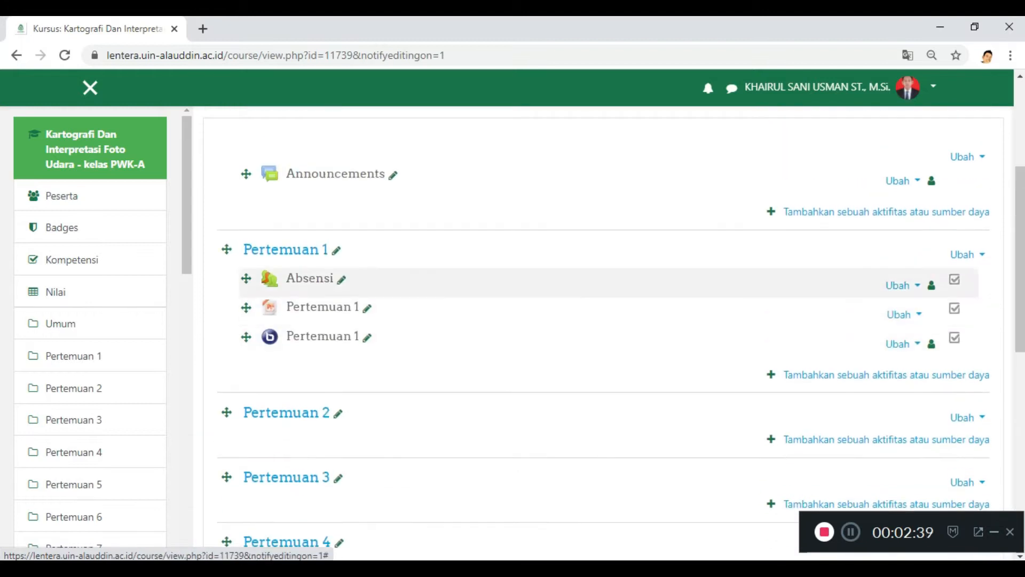
Step: Add one new topic after Pertemuan 8 at the end of the course
{"action": "scroll", "coordinate": [288, 320], "scroll_direction": "down", "scroll_amount": 10}
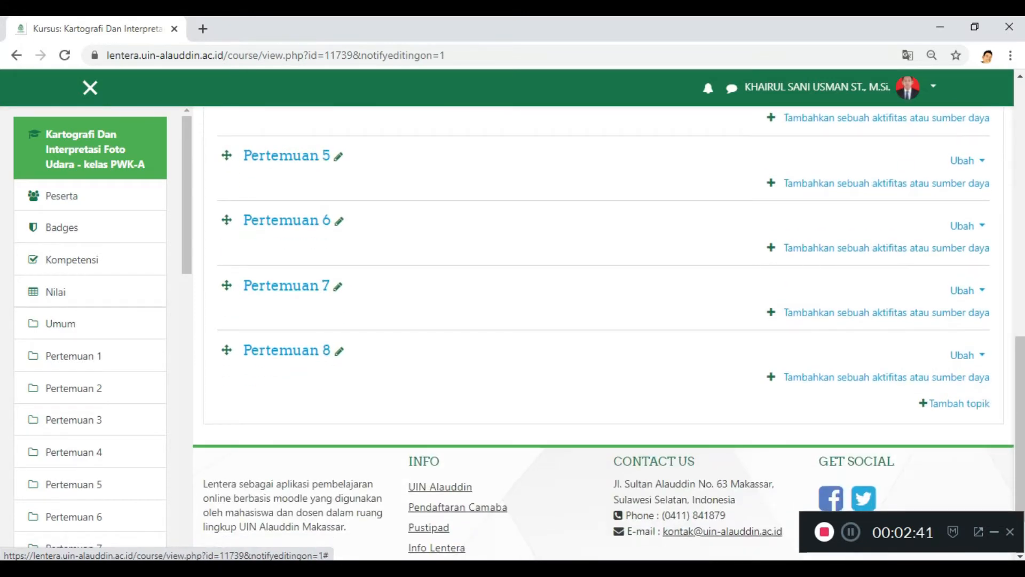
{"action": "scroll", "coordinate": [286, 342], "scroll_direction": "up", "scroll_amount": 5}
{"action": "scroll", "coordinate": [286, 341], "scroll_direction": "down", "scroll_amount": 5}
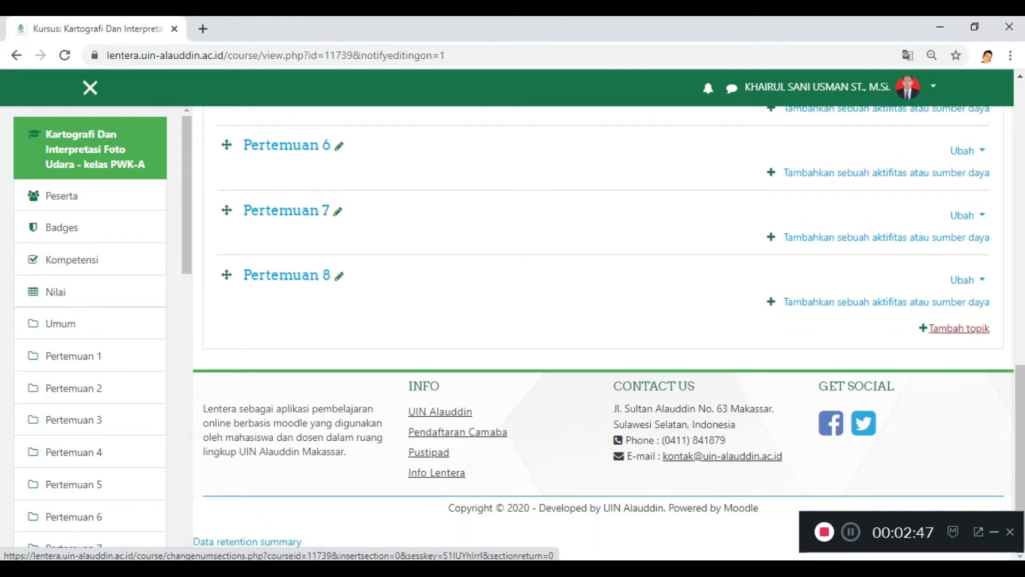
{"action": "left_click", "coordinate": [960, 328]}
{"action": "left_click", "coordinate": [556, 203]}
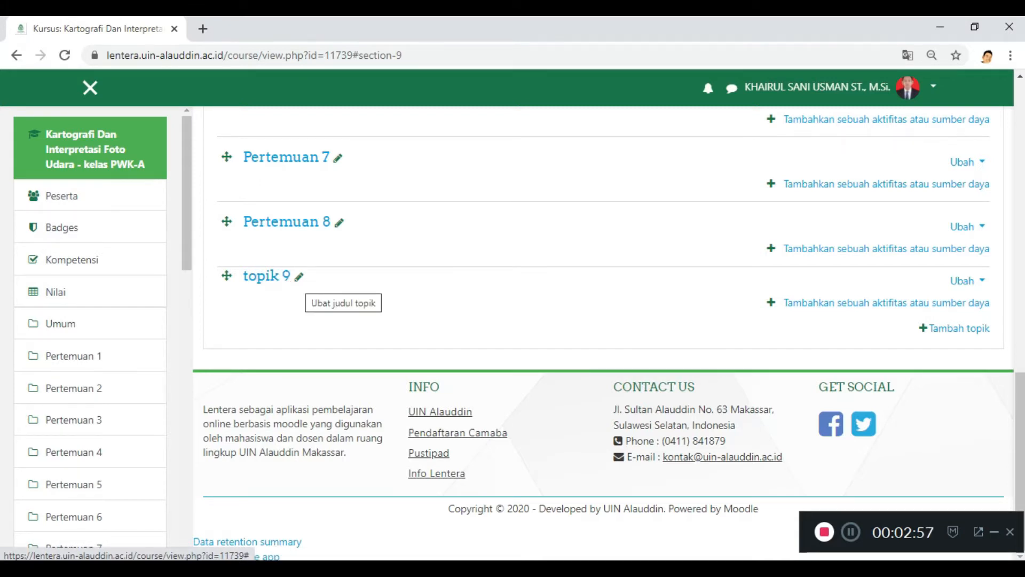
Step: Rename the new topic 9 section as "Pertemuan 9"
{"action": "left_click", "coordinate": [299, 276]}
{"action": "type", "text": "Pe"}
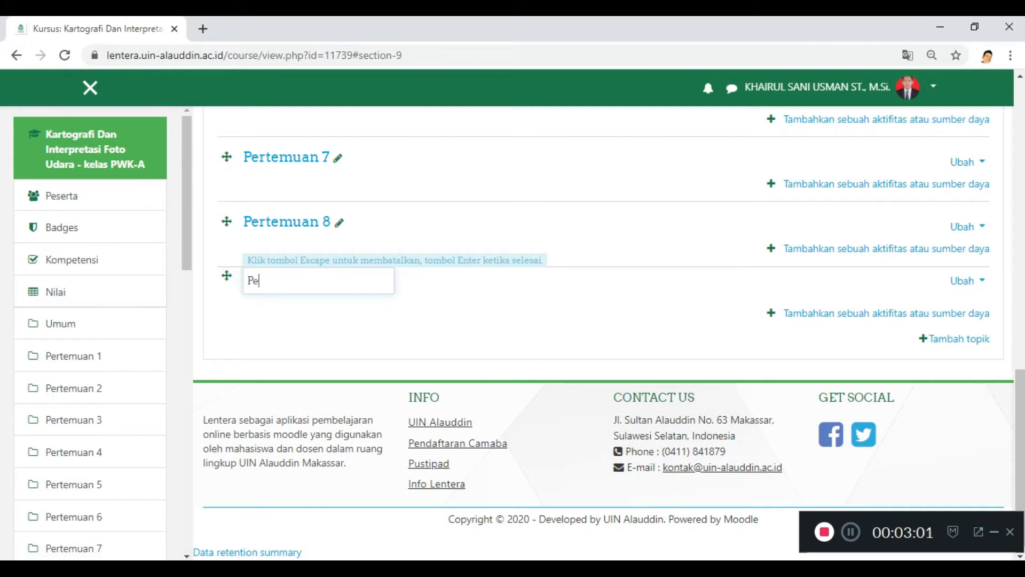
{"action": "type", "text": "rtemuan 9"}
{"action": "key", "text": "Return"}
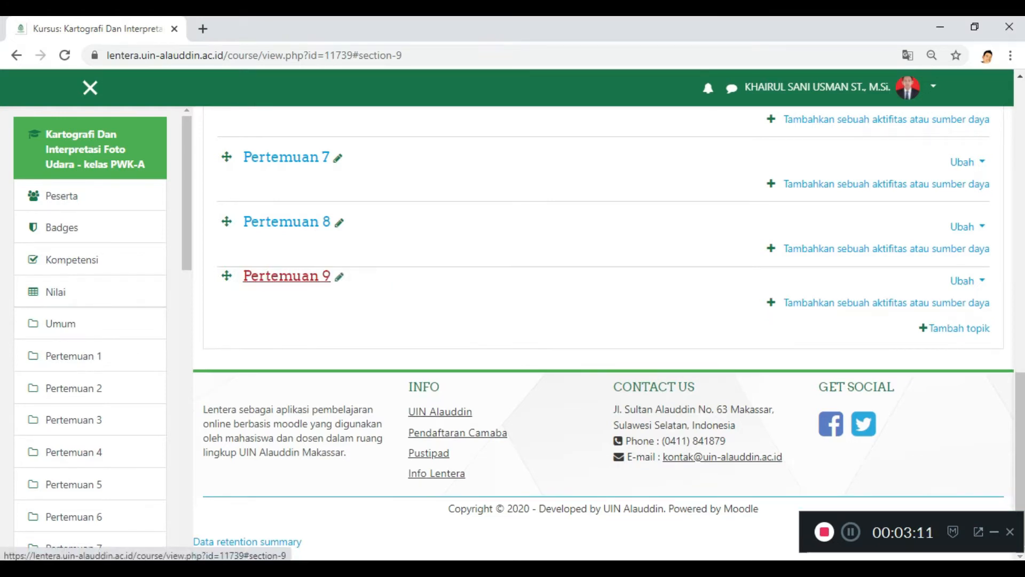
Step: Open the settings page (Ubah Pengaturan) of the PWK-A course
{"action": "scroll", "coordinate": [604, 331], "scroll_direction": "up", "scroll_amount": 8}
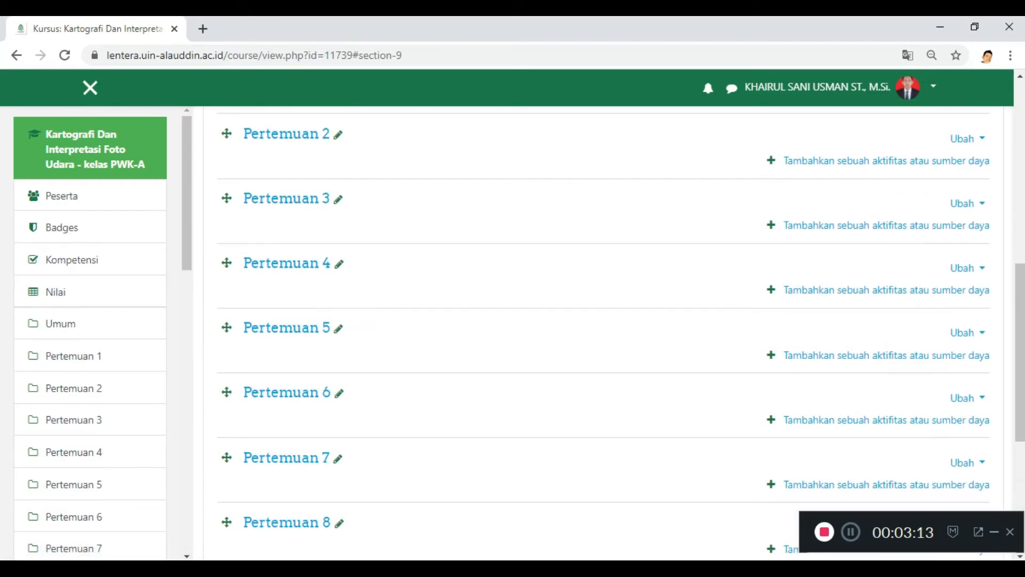
{"action": "scroll", "coordinate": [603, 331], "scroll_direction": "up", "scroll_amount": 7}
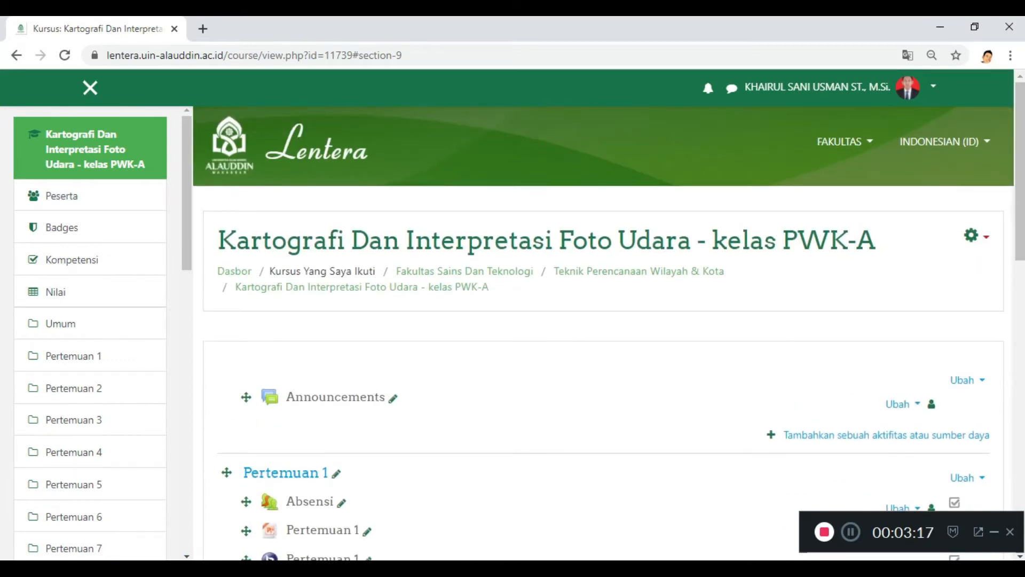
{"action": "left_click", "coordinate": [976, 236]}
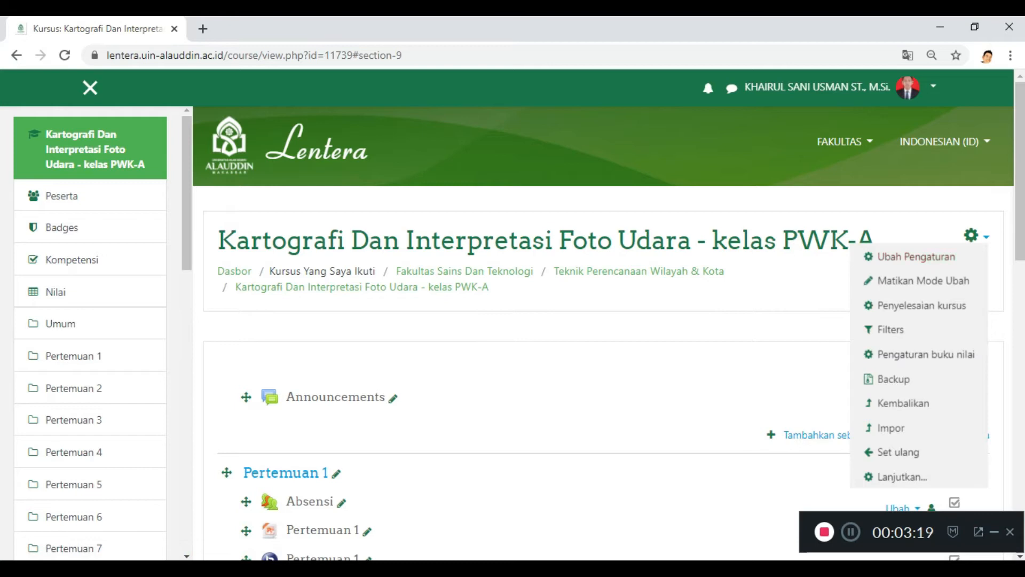
{"action": "left_click", "coordinate": [576, 329]}
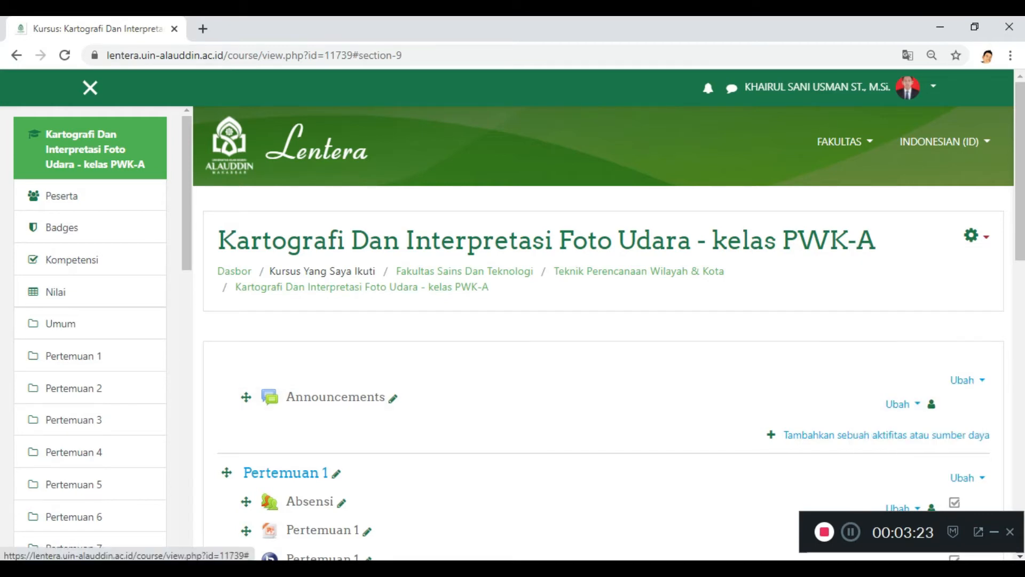
{"action": "left_click", "coordinate": [976, 236]}
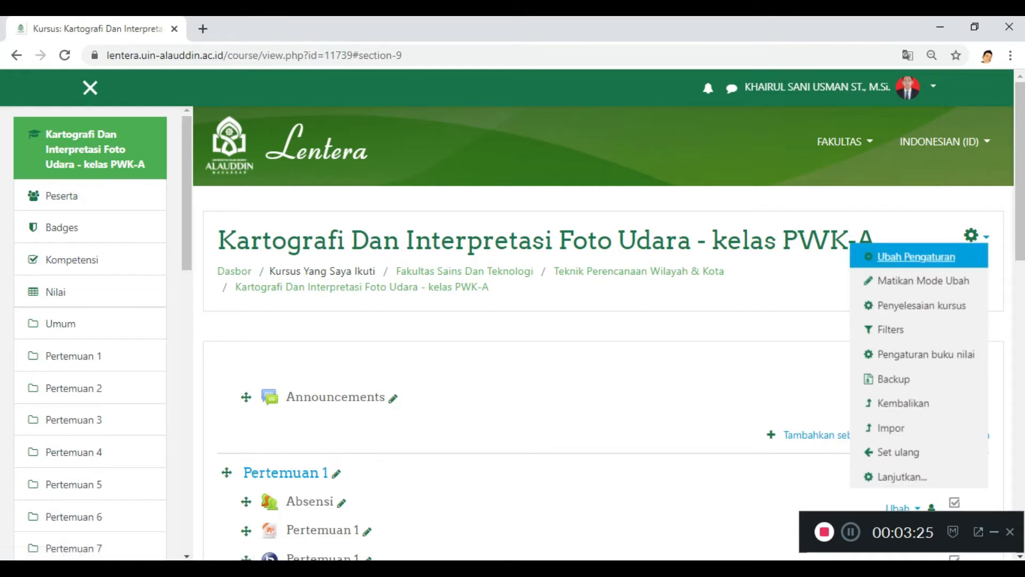
{"action": "left_click", "coordinate": [916, 257]}
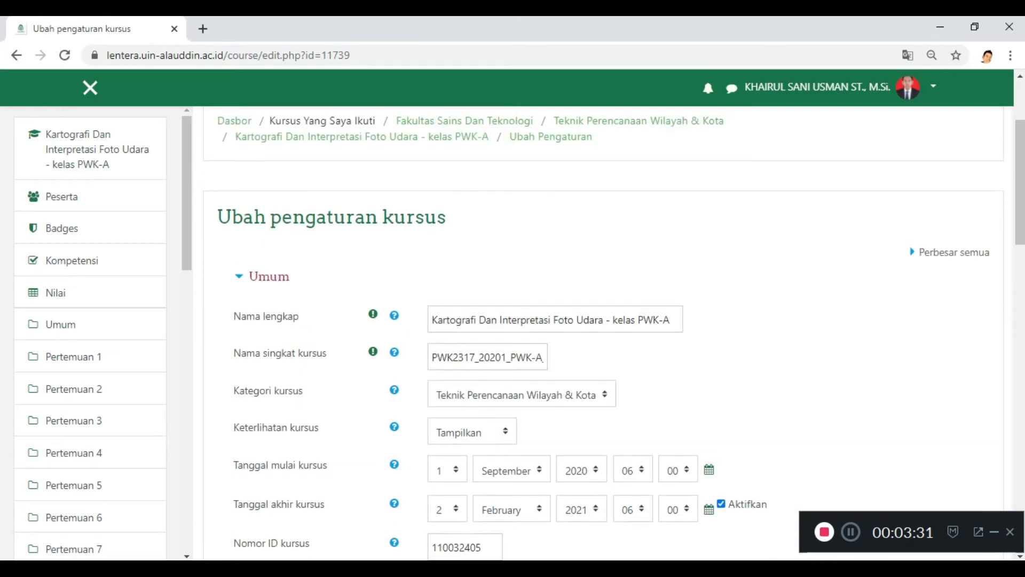
Step: Examine the general, description and course image settings, through to the collapsed sections at the end of the form
{"action": "scroll", "coordinate": [603, 331], "scroll_direction": "down", "scroll_amount": 1}
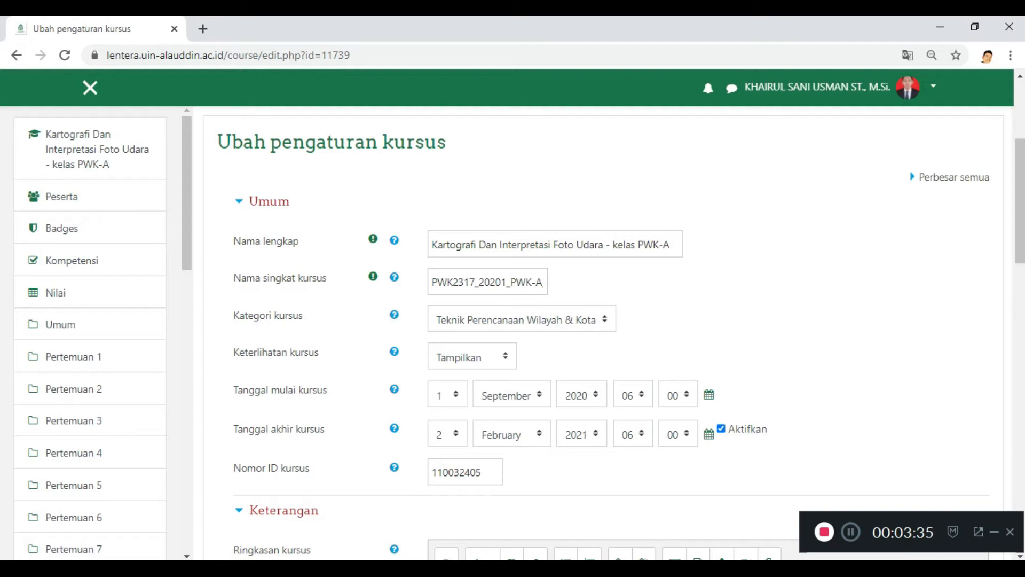
{"action": "scroll", "coordinate": [614, 336], "scroll_direction": "down", "scroll_amount": 1}
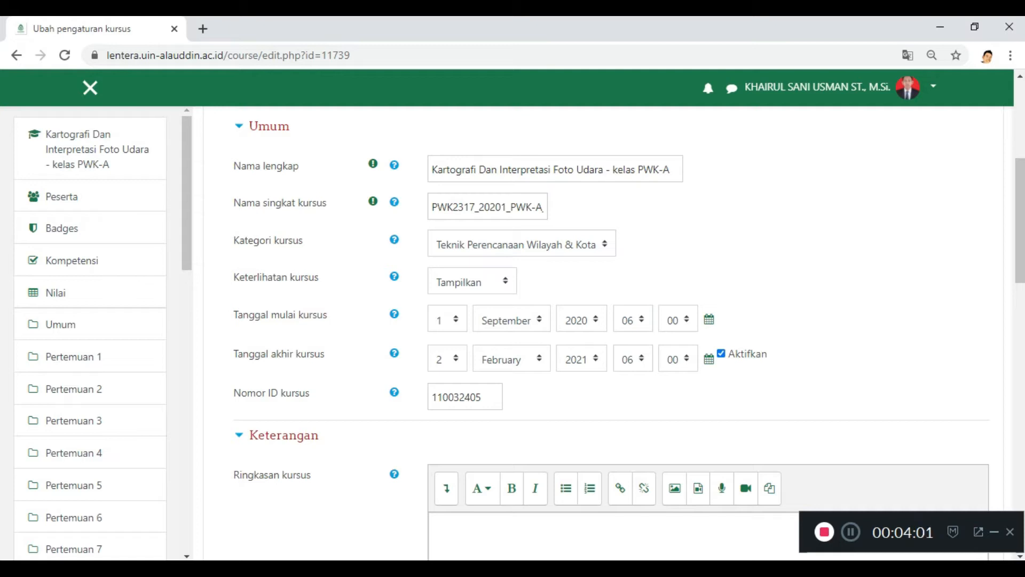
{"action": "scroll", "coordinate": [614, 320], "scroll_direction": "down", "scroll_amount": 3}
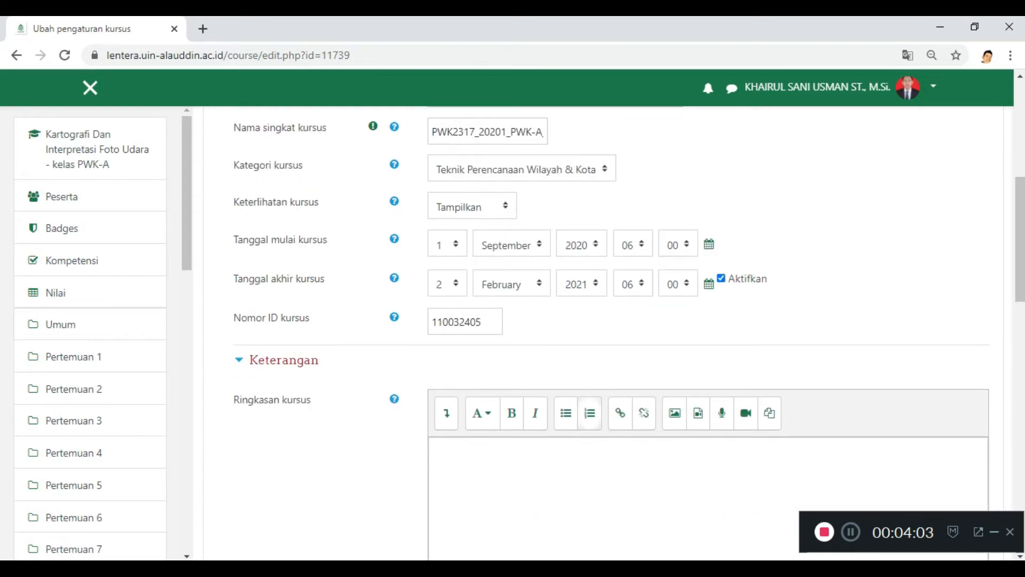
{"action": "scroll", "coordinate": [614, 342], "scroll_direction": "down", "scroll_amount": 2}
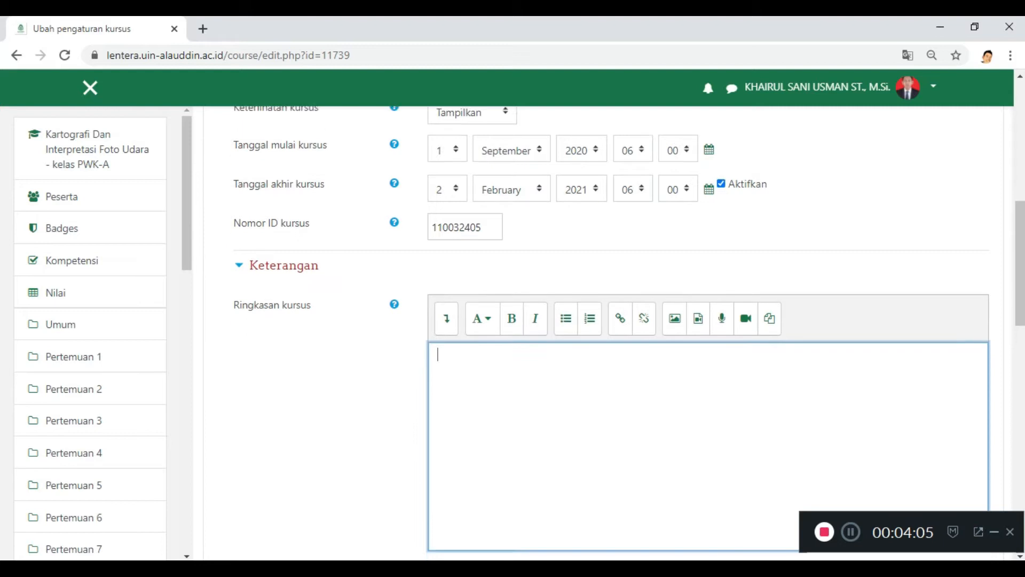
{"action": "scroll", "coordinate": [614, 342], "scroll_direction": "up", "scroll_amount": 1}
{"action": "scroll", "coordinate": [614, 341], "scroll_direction": "down", "scroll_amount": 1}
{"action": "scroll", "coordinate": [614, 341], "scroll_direction": "up", "scroll_amount": 4}
{"action": "scroll", "coordinate": [614, 342], "scroll_direction": "down", "scroll_amount": 3}
{"action": "scroll", "coordinate": [613, 341], "scroll_direction": "down", "scroll_amount": 1}
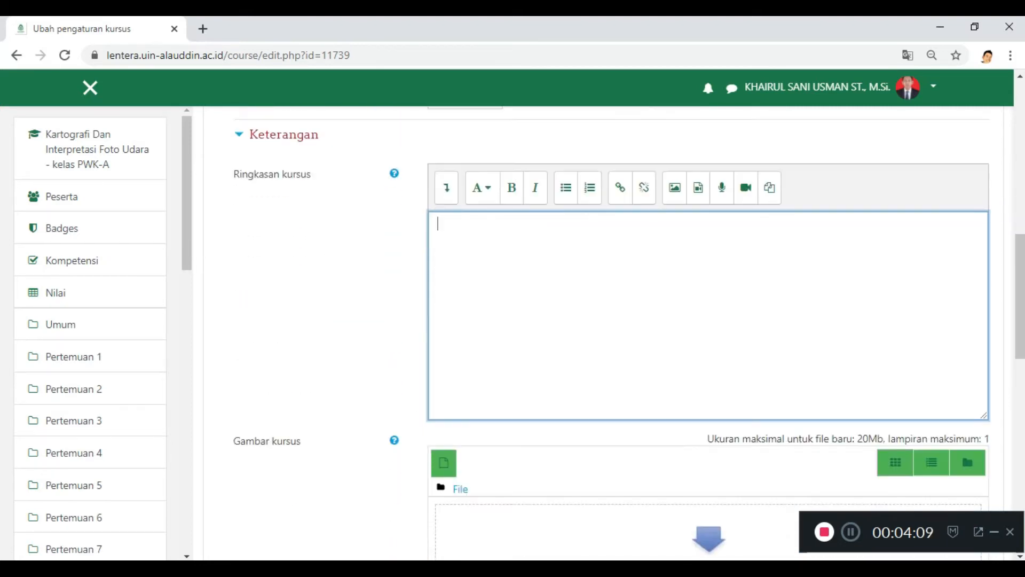
{"action": "scroll", "coordinate": [614, 341], "scroll_direction": "down", "scroll_amount": 1}
{"action": "scroll", "coordinate": [614, 342], "scroll_direction": "down", "scroll_amount": 1}
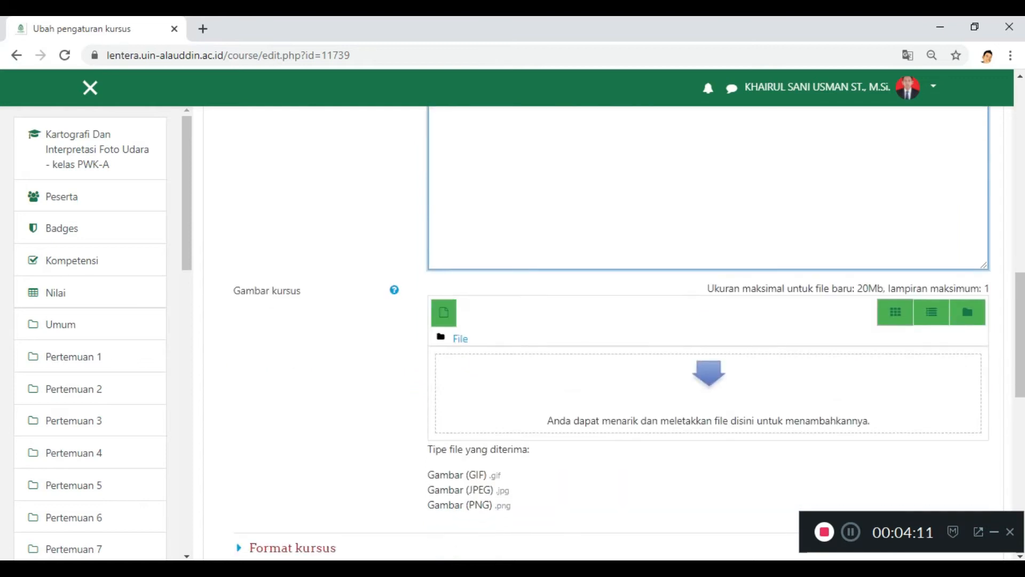
{"action": "scroll", "coordinate": [614, 341], "scroll_direction": "down", "scroll_amount": 3}
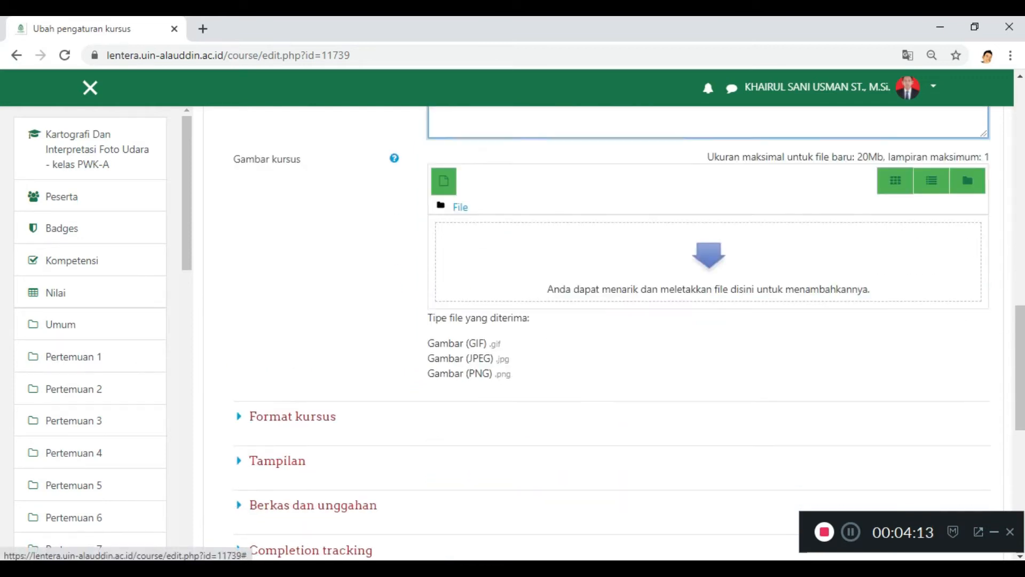
{"action": "scroll", "coordinate": [614, 342], "scroll_direction": "down", "scroll_amount": 4}
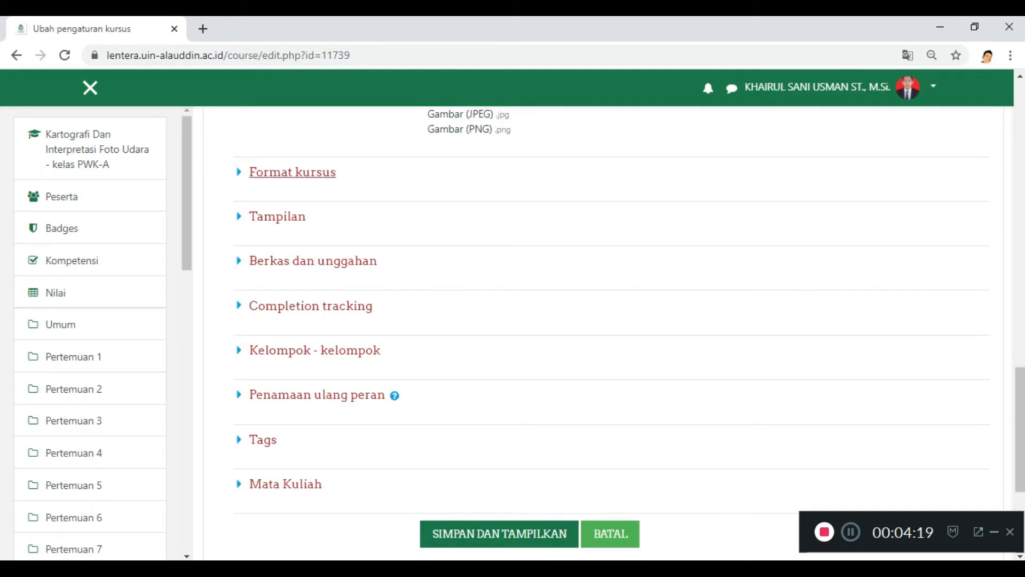
Step: Expand Format kursus and review the available course formats without changing the selection
{"action": "left_click", "coordinate": [293, 172]}
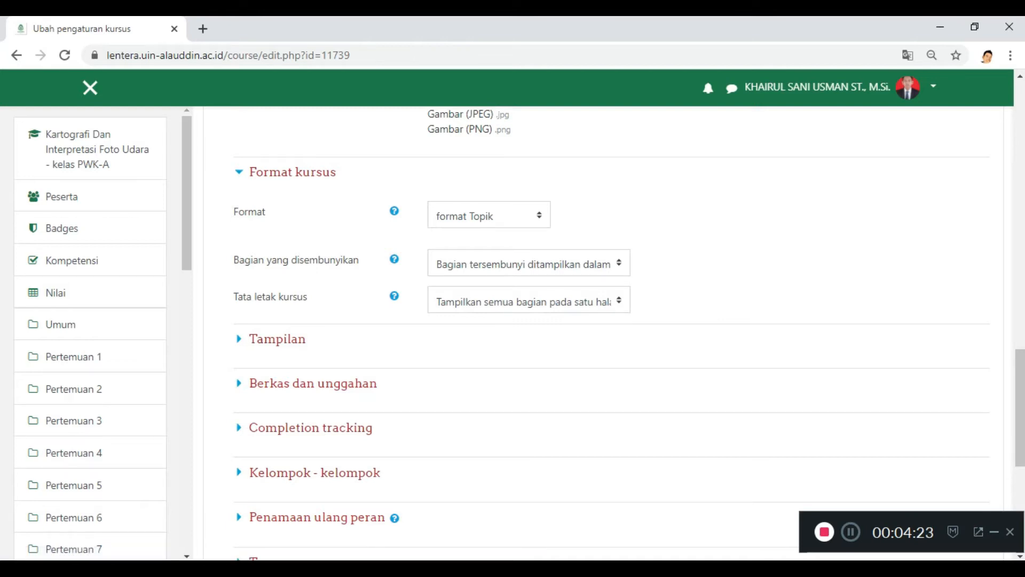
{"action": "left_click", "coordinate": [489, 215]}
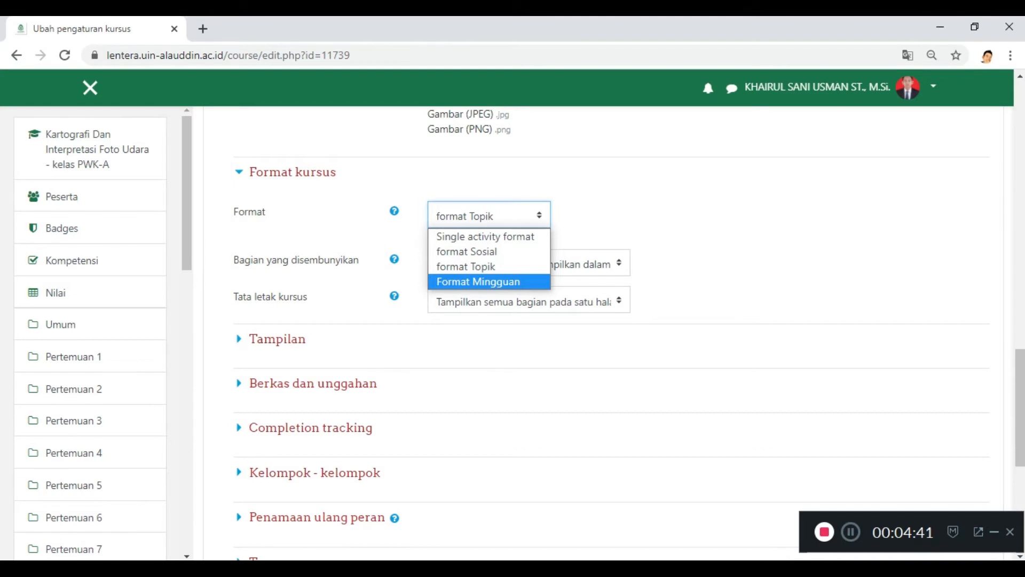
{"action": "key", "text": "Escape"}
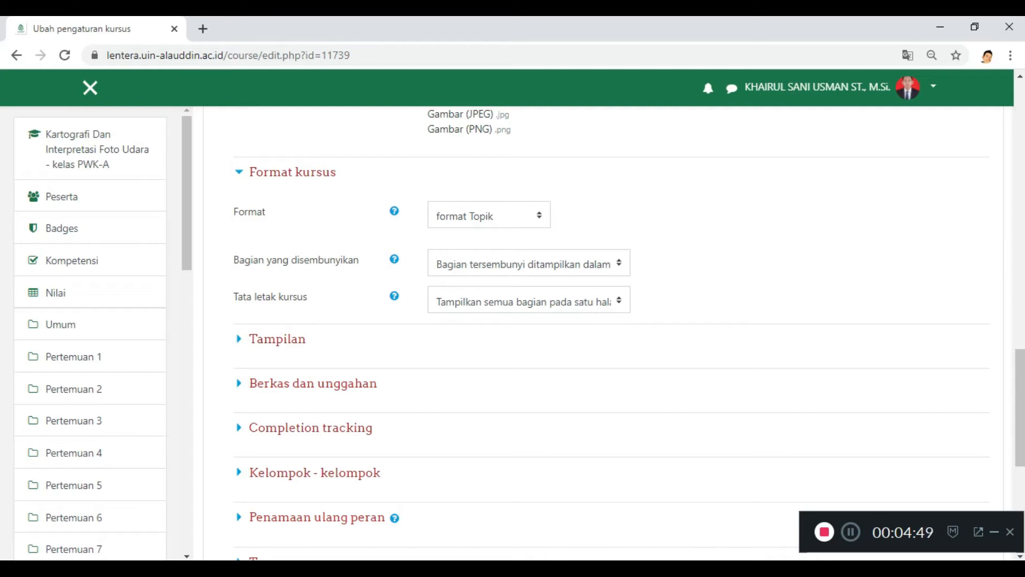
{"action": "left_click", "coordinate": [489, 214]}
{"action": "left_click", "coordinate": [668, 214]}
{"action": "scroll", "coordinate": [667, 267], "scroll_direction": "down", "scroll_amount": 3}
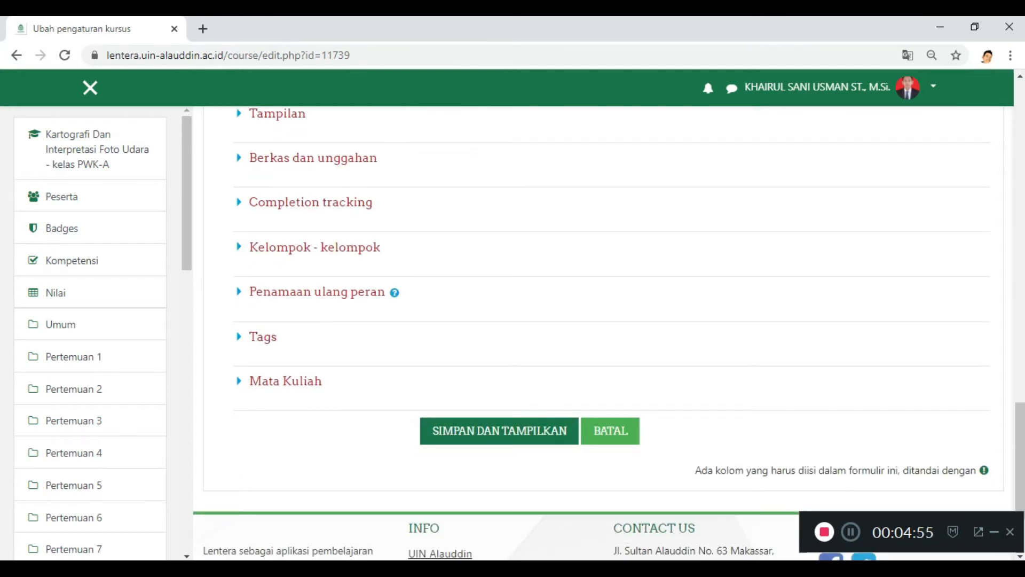
Step: Expand the Kelompok - kelompok and Penamaan ulang peran settings, and save the course settings and display the course
{"action": "left_click", "coordinate": [315, 246]}
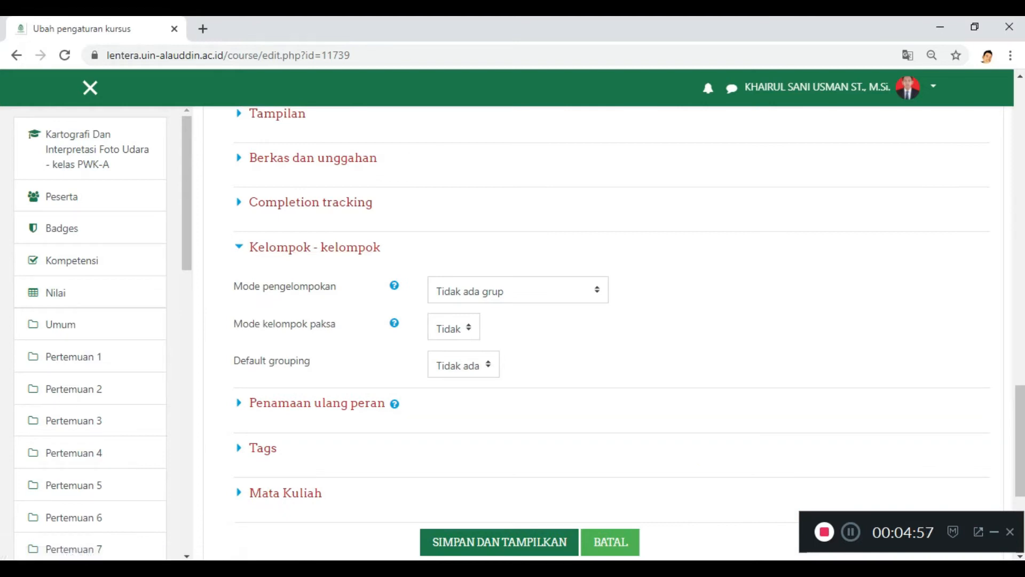
{"action": "left_click", "coordinate": [318, 403]}
{"action": "scroll", "coordinate": [317, 403], "scroll_direction": "down", "scroll_amount": 2}
{"action": "scroll", "coordinate": [603, 331], "scroll_direction": "down", "scroll_amount": 7}
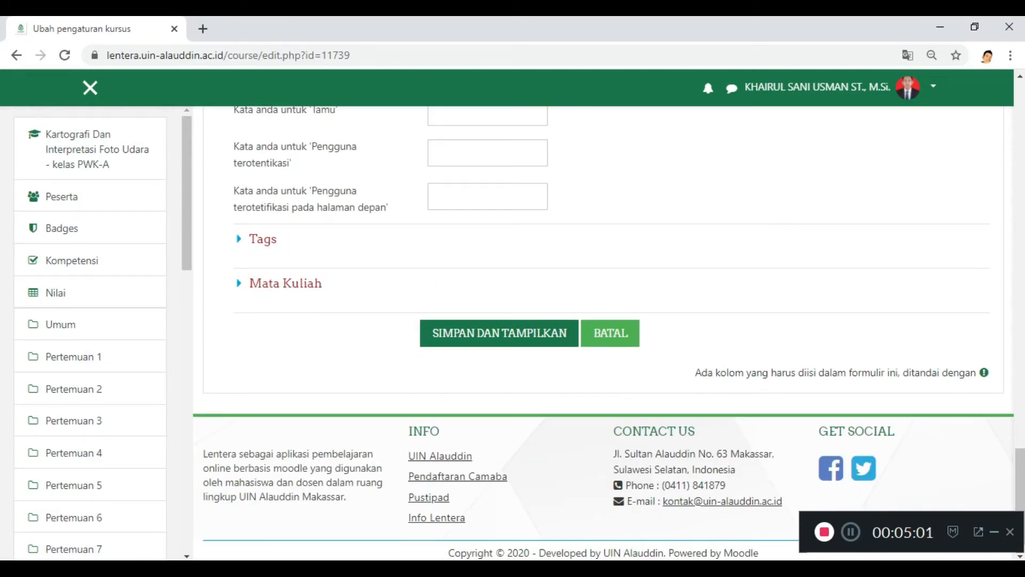
{"action": "left_click", "coordinate": [499, 333]}
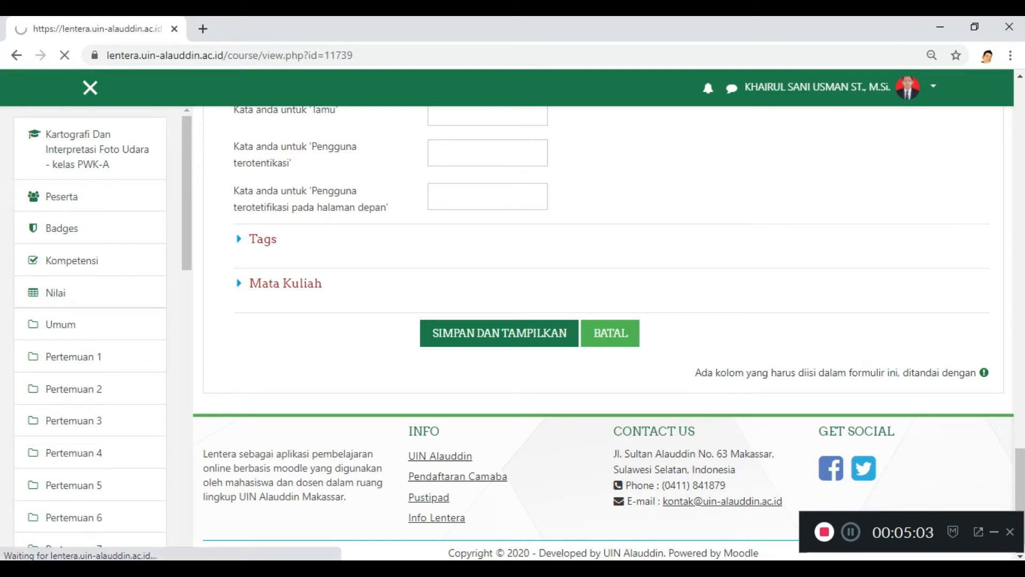
Step: Look over the course's meeting sections and the activities already placed in Pertemuan 1
{"action": "scroll", "coordinate": [603, 332], "scroll_direction": "down", "scroll_amount": 1}
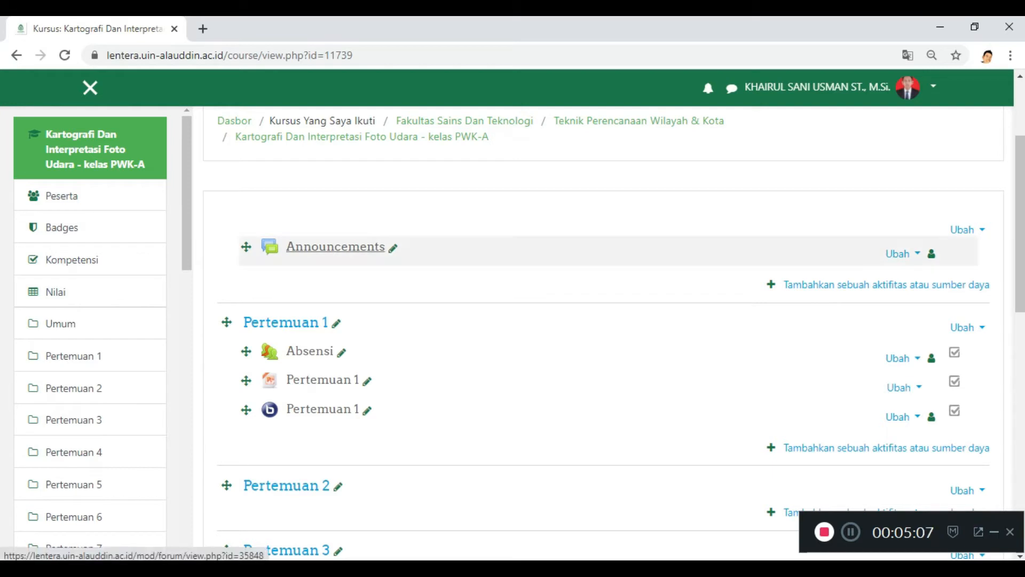
{"action": "scroll", "coordinate": [285, 322], "scroll_direction": "down", "scroll_amount": 1}
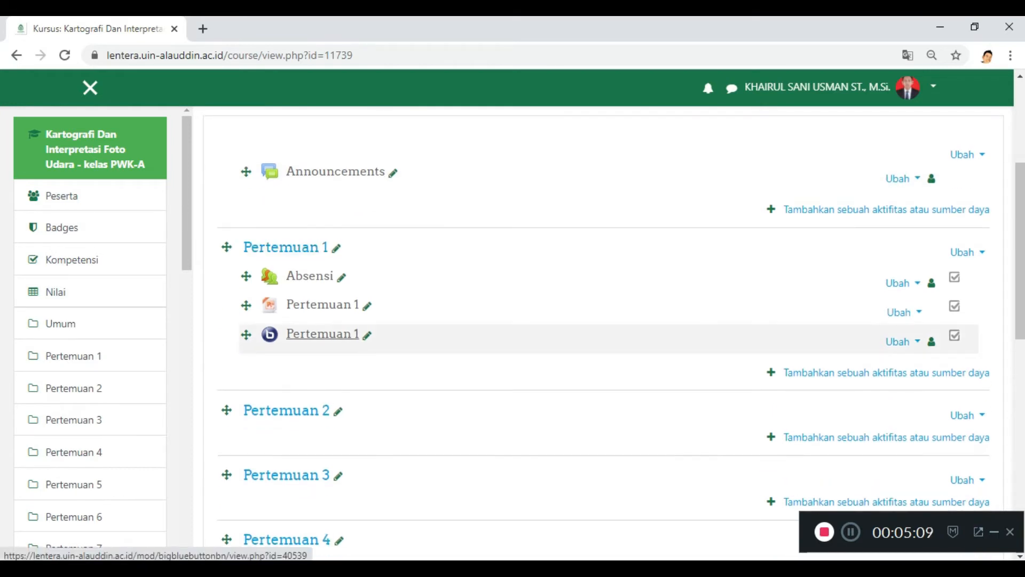
{"action": "scroll", "coordinate": [321, 334], "scroll_direction": "down", "scroll_amount": 1}
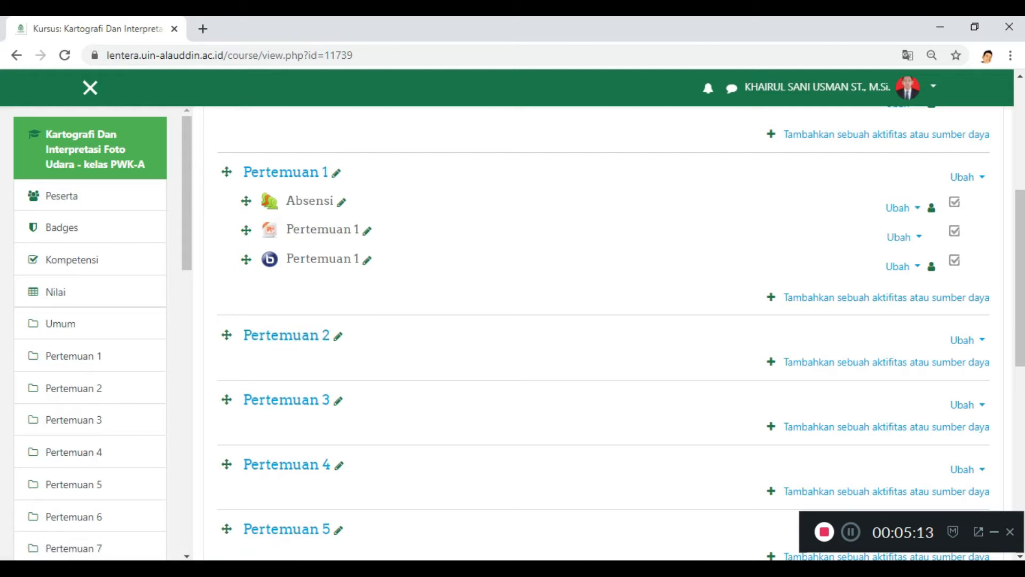
{"action": "scroll", "coordinate": [534, 261], "scroll_direction": "down", "scroll_amount": 1}
{"action": "scroll", "coordinate": [299, 321], "scroll_direction": "down", "scroll_amount": 5}
{"action": "scroll", "coordinate": [299, 320], "scroll_direction": "up", "scroll_amount": 10}
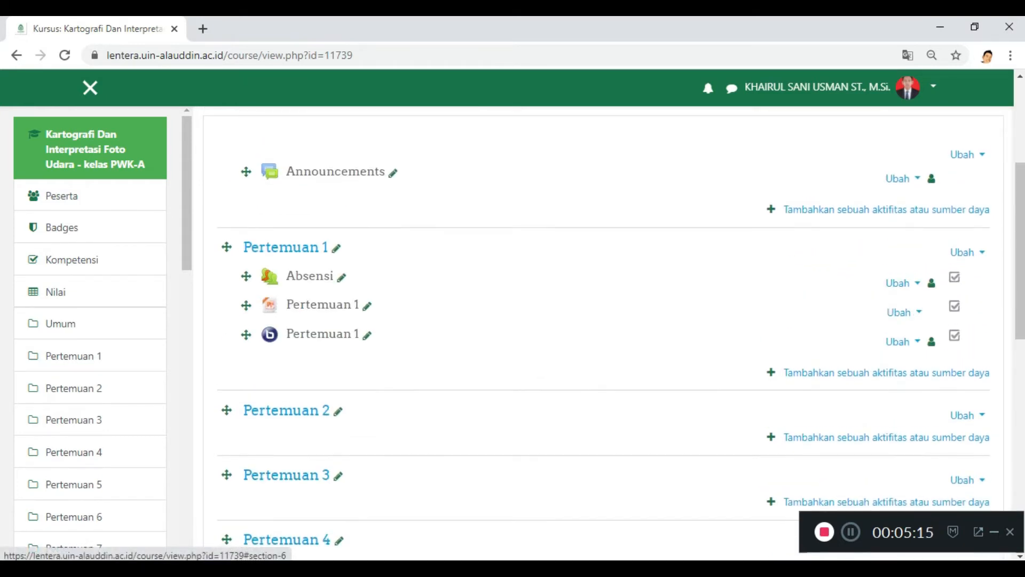
{"action": "scroll", "coordinate": [608, 331], "scroll_direction": "down", "scroll_amount": 4}
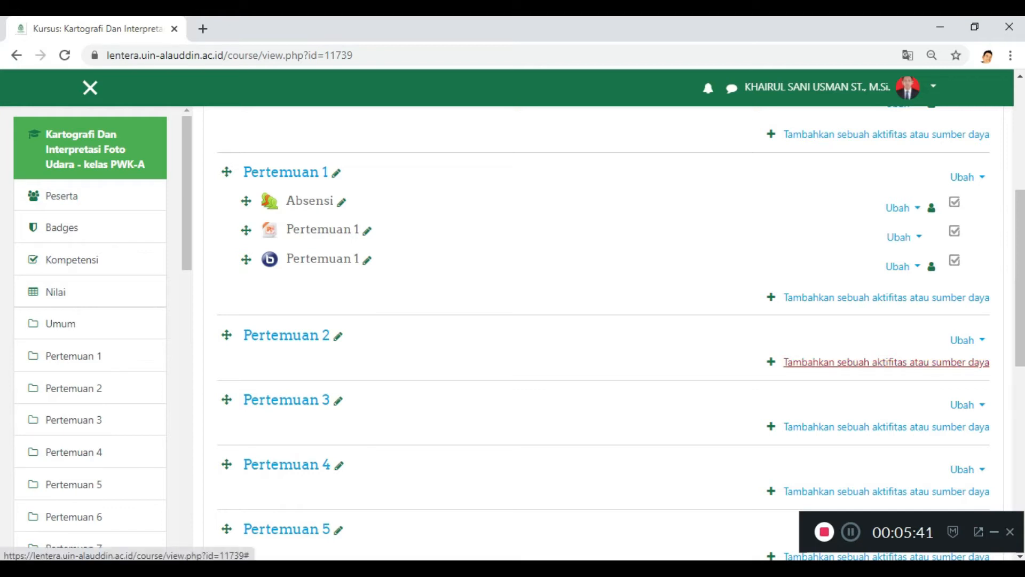
Step: Open the activity and resource chooser for Pertemuan 2 and look through the available types
{"action": "left_click", "coordinate": [886, 362]}
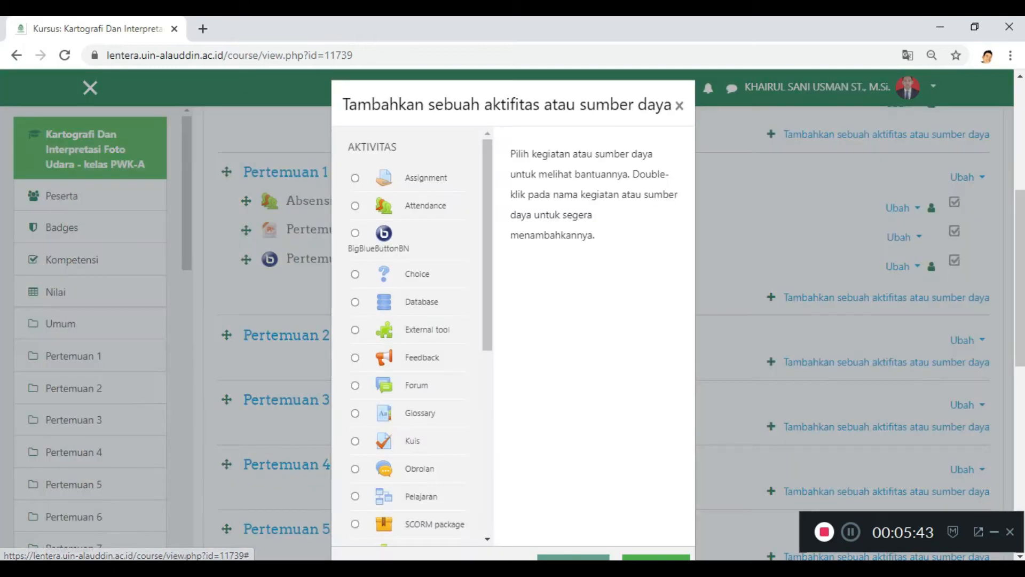
{"action": "scroll", "coordinate": [411, 331], "scroll_direction": "down", "scroll_amount": 5}
{"action": "scroll", "coordinate": [414, 213], "scroll_direction": "down", "scroll_amount": 6}
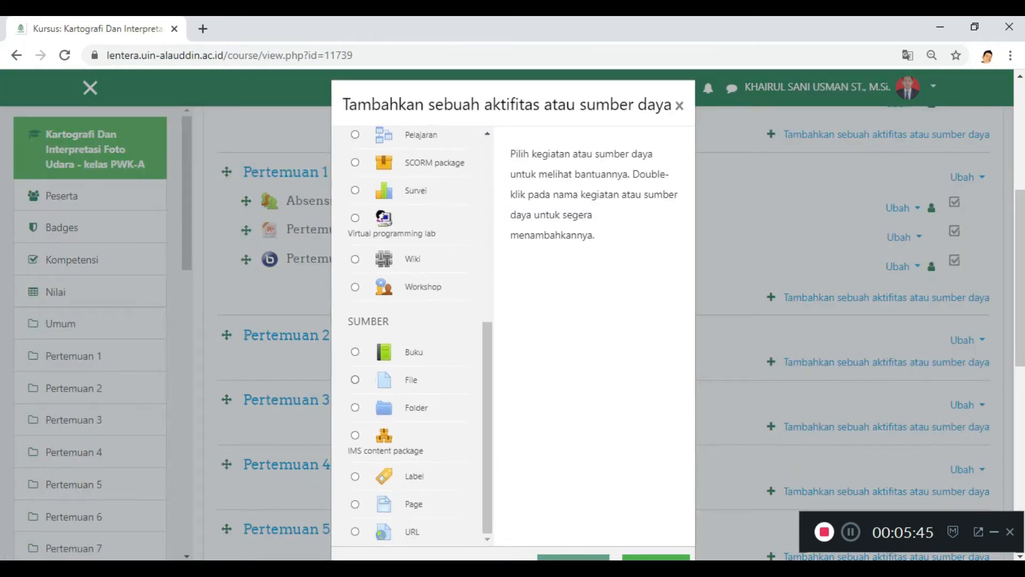
{"action": "scroll", "coordinate": [414, 213], "scroll_direction": "up", "scroll_amount": 5}
{"action": "scroll", "coordinate": [414, 213], "scroll_direction": "up", "scroll_amount": 6}
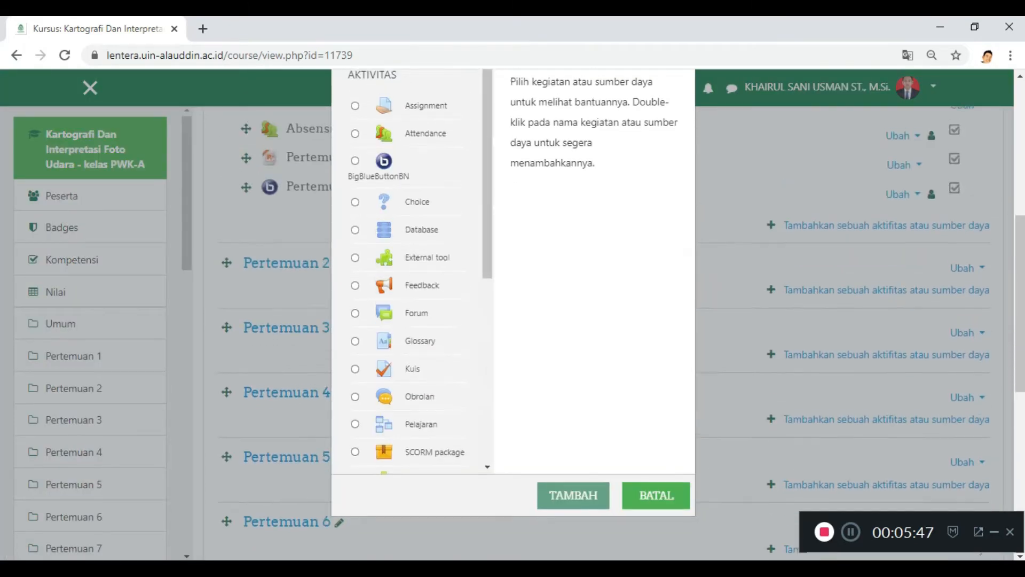
{"action": "scroll", "coordinate": [414, 347], "scroll_direction": "down", "scroll_amount": 2}
{"action": "scroll", "coordinate": [513, 320], "scroll_direction": "up", "scroll_amount": 2}
{"action": "scroll", "coordinate": [513, 321], "scroll_direction": "down", "scroll_amount": 3}
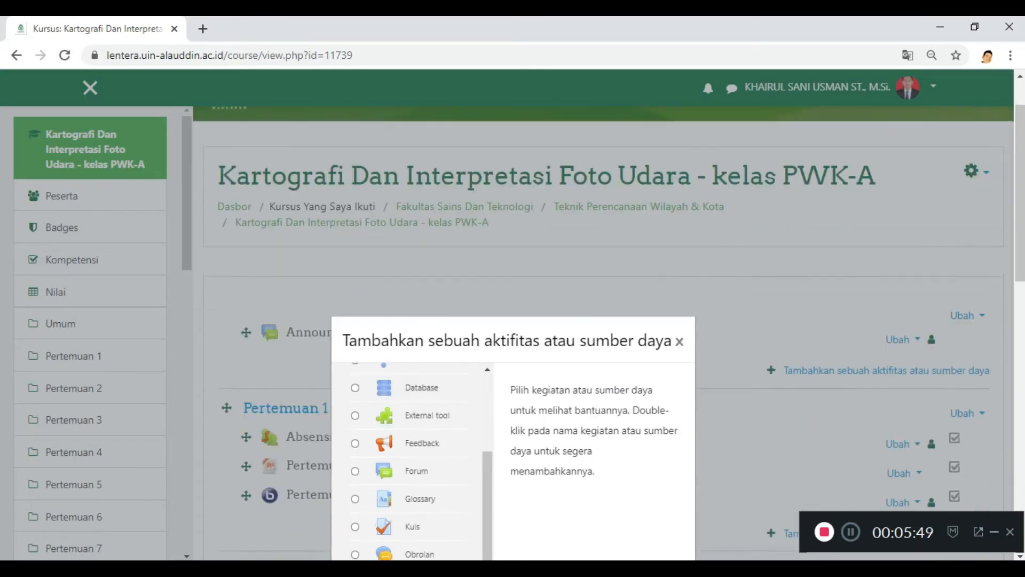
{"action": "scroll", "coordinate": [411, 417], "scroll_direction": "up", "scroll_amount": 3}
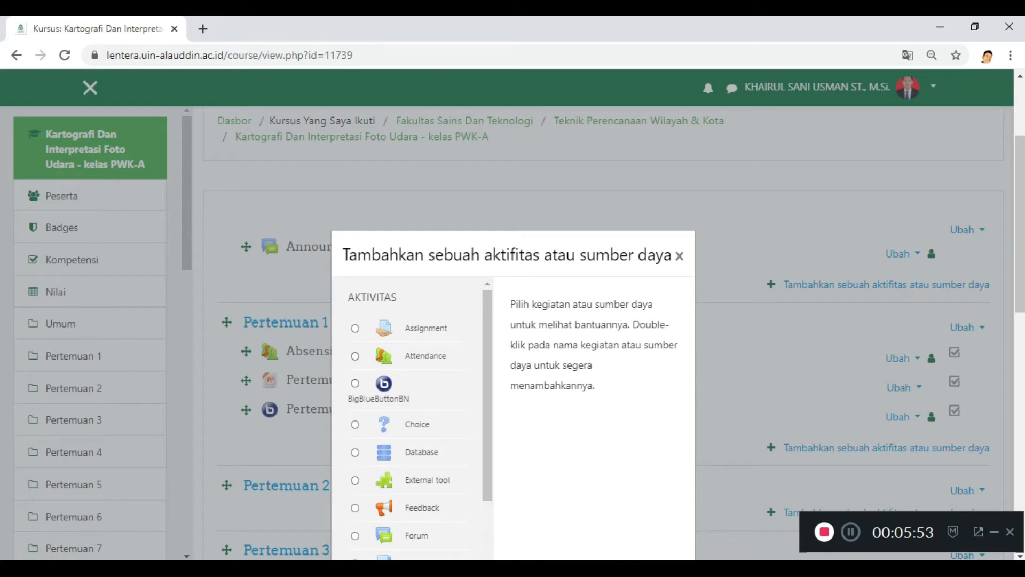
Step: Choose Attendance from the activity types and add it to Pertemuan 2
{"action": "left_click", "coordinate": [355, 356]}
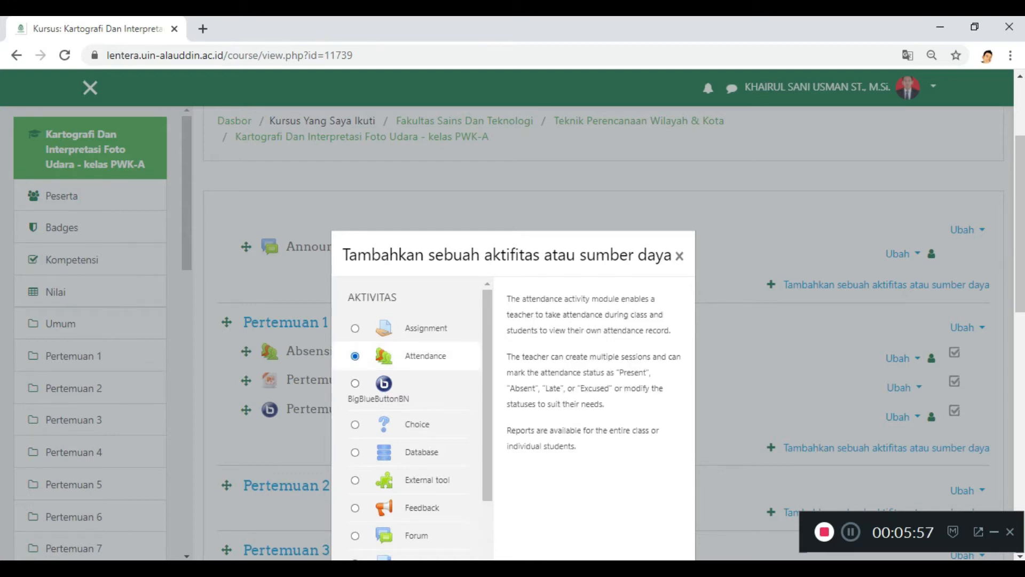
{"action": "scroll", "coordinate": [512, 321], "scroll_direction": "down", "scroll_amount": 3}
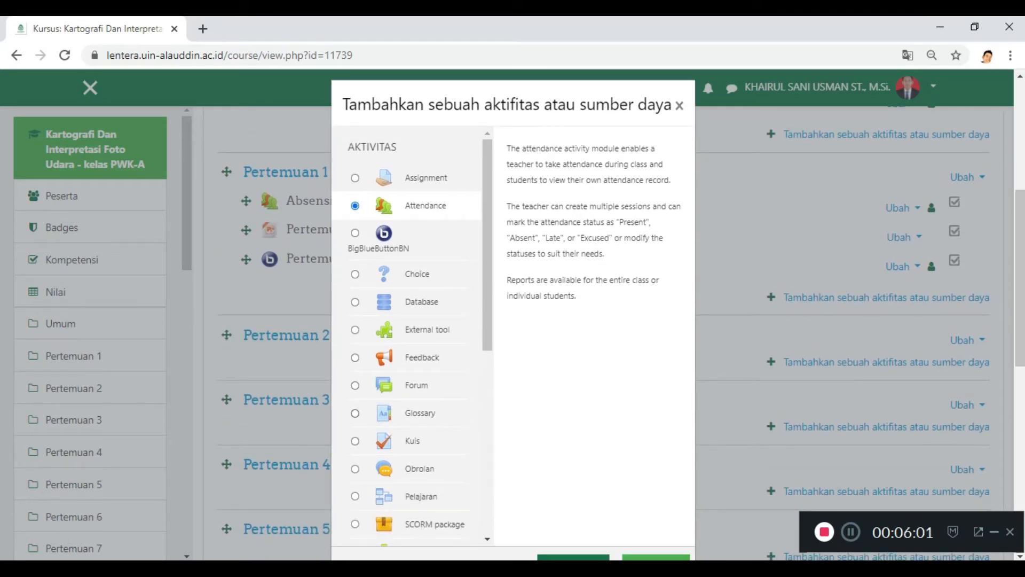
{"action": "scroll", "coordinate": [408, 336], "scroll_direction": "down", "scroll_amount": 7}
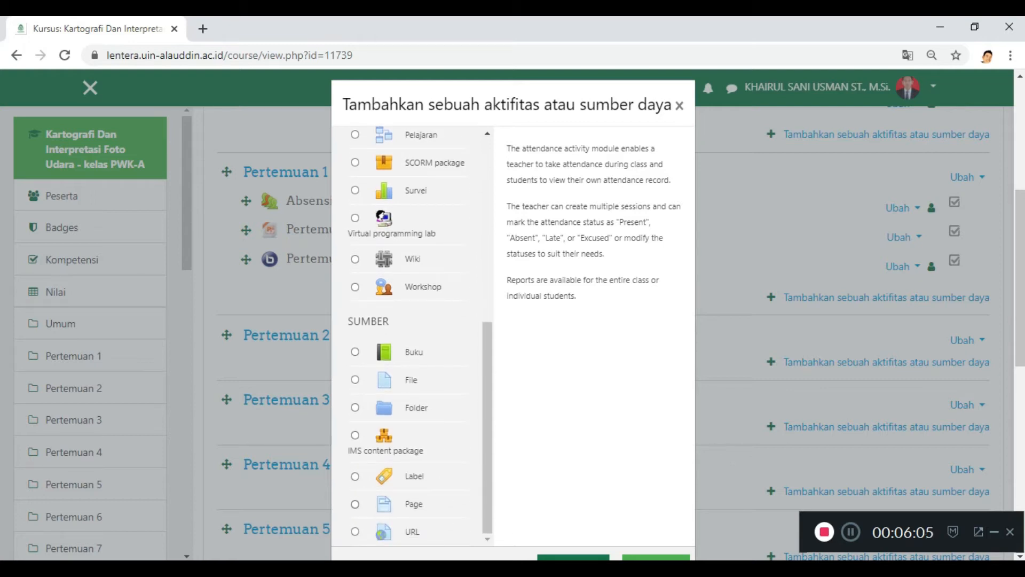
{"action": "scroll", "coordinate": [408, 336], "scroll_direction": "up", "scroll_amount": 8}
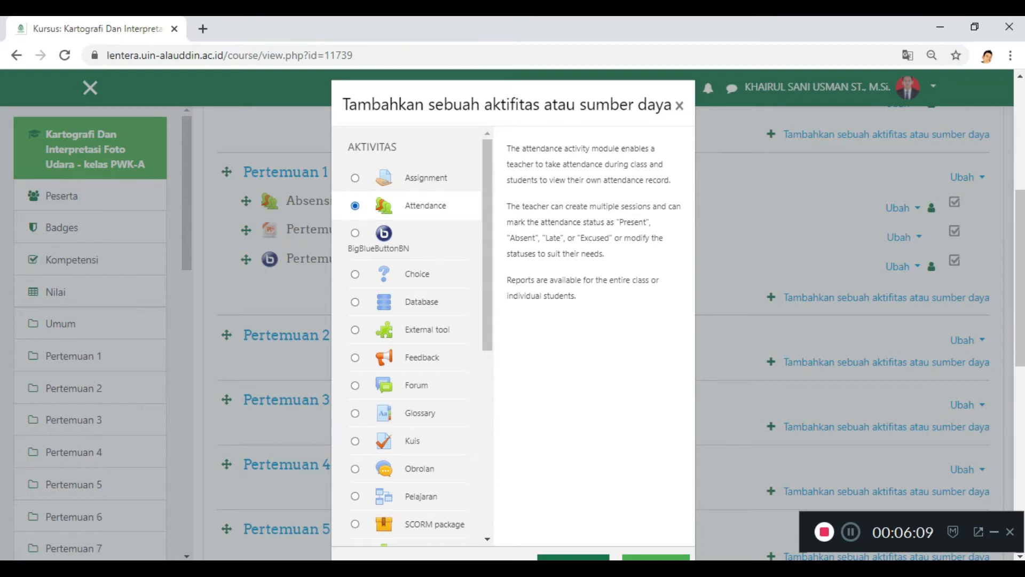
{"action": "scroll", "coordinate": [573, 417], "scroll_direction": "down", "scroll_amount": 2}
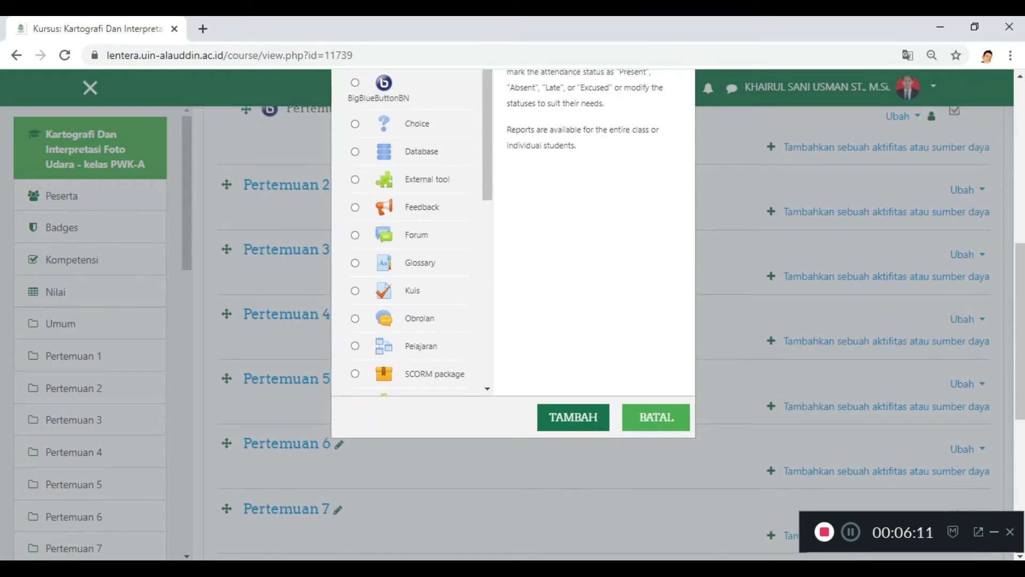
{"action": "left_click", "coordinate": [573, 417]}
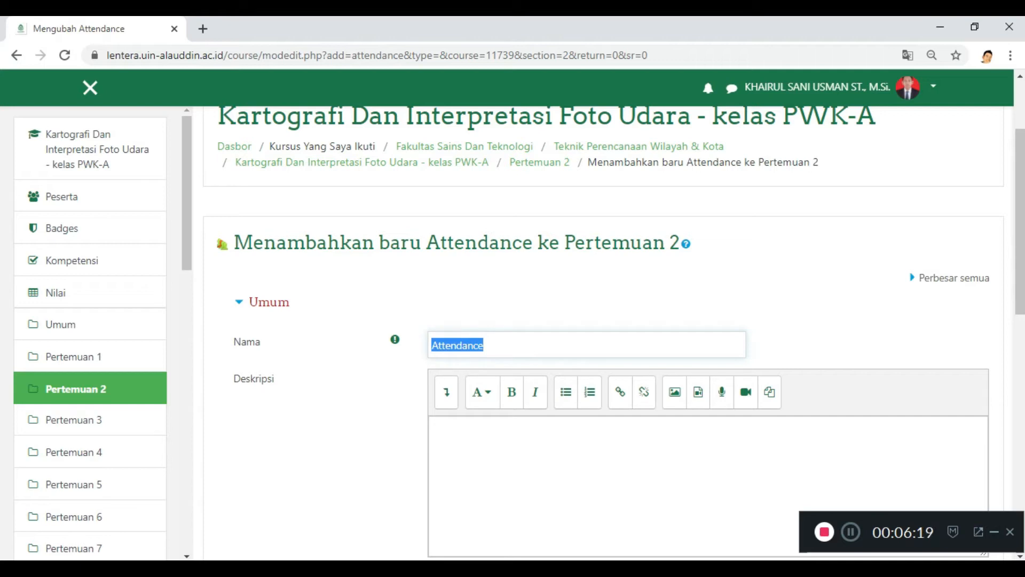
Step: Name the new attendance activity Absensi and leave its description empty
{"action": "type", "text": "Ab"}
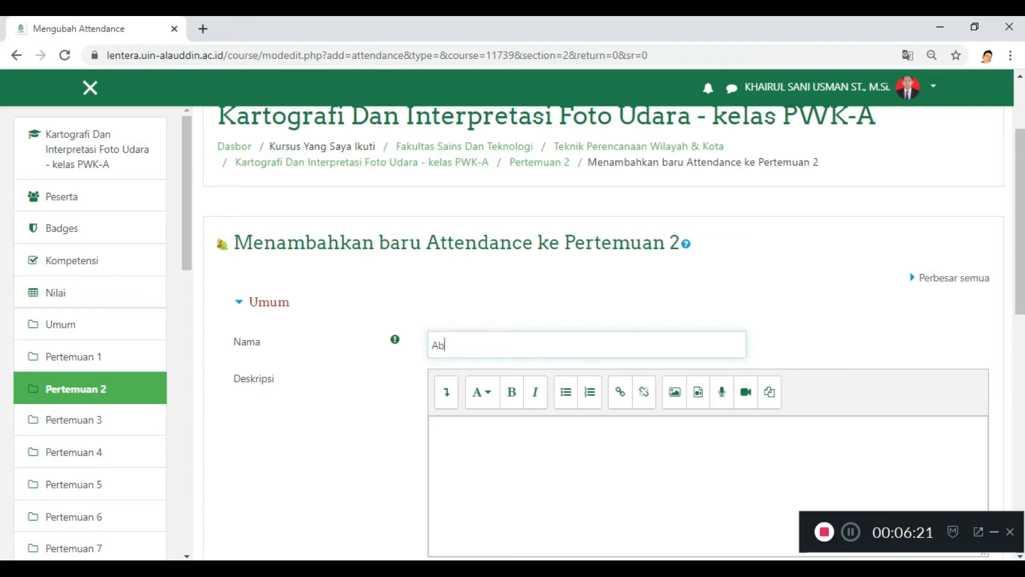
{"action": "type", "text": "sensi"}
{"action": "left_click", "coordinate": [439, 428]}
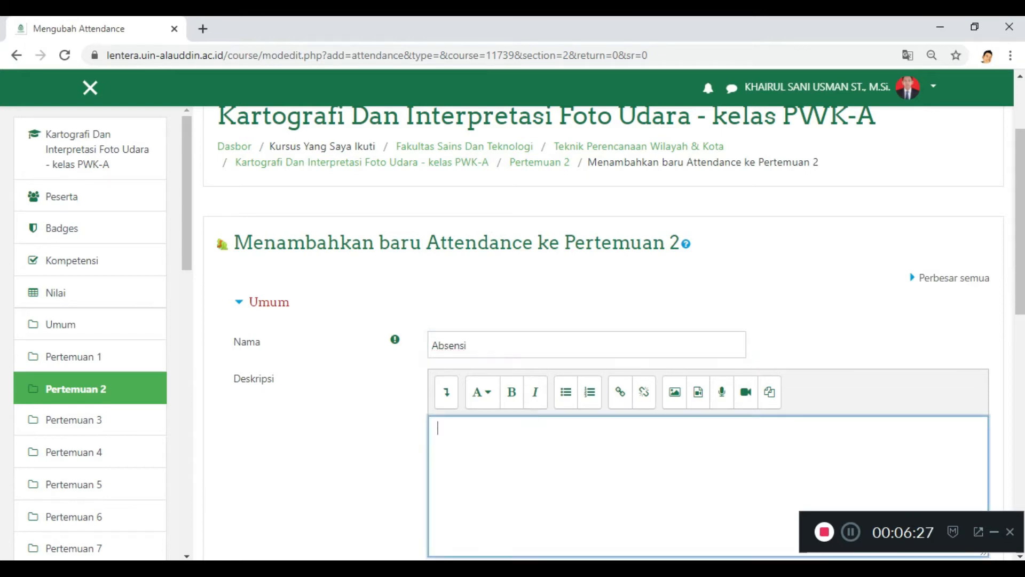
Step: Expand the Nilai settings and check the available grade types, keeping Poin as the type
{"action": "scroll", "coordinate": [603, 332], "scroll_direction": "down", "scroll_amount": 2}
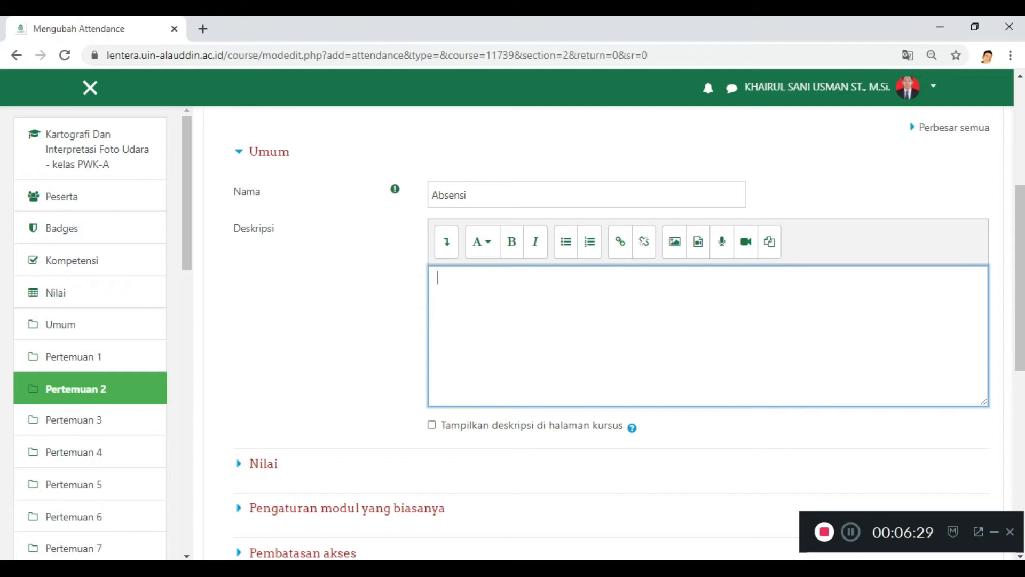
{"action": "scroll", "coordinate": [347, 347], "scroll_direction": "down", "scroll_amount": 3}
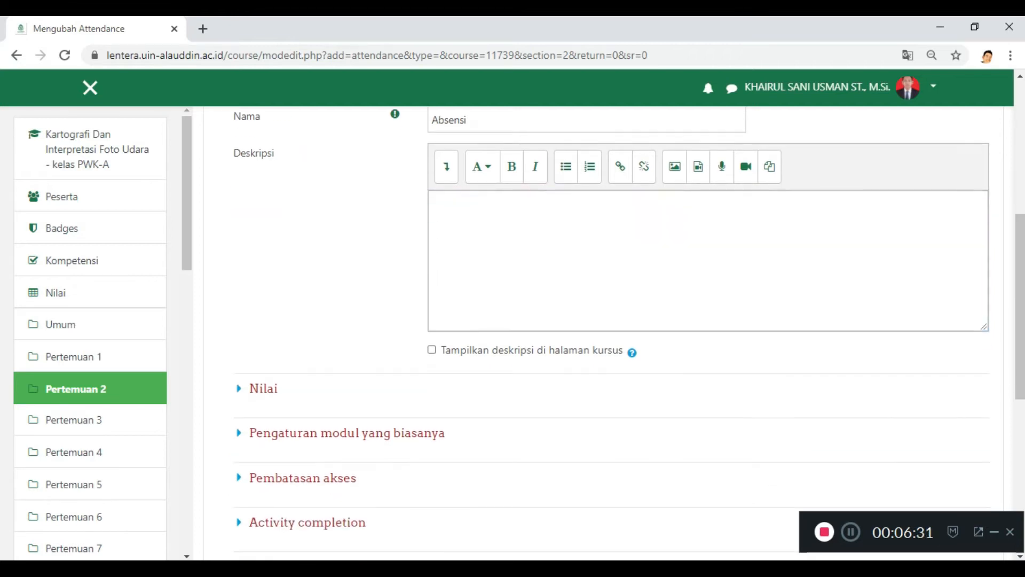
{"action": "scroll", "coordinate": [347, 347], "scroll_direction": "down", "scroll_amount": 1}
{"action": "left_click", "coordinate": [263, 237]}
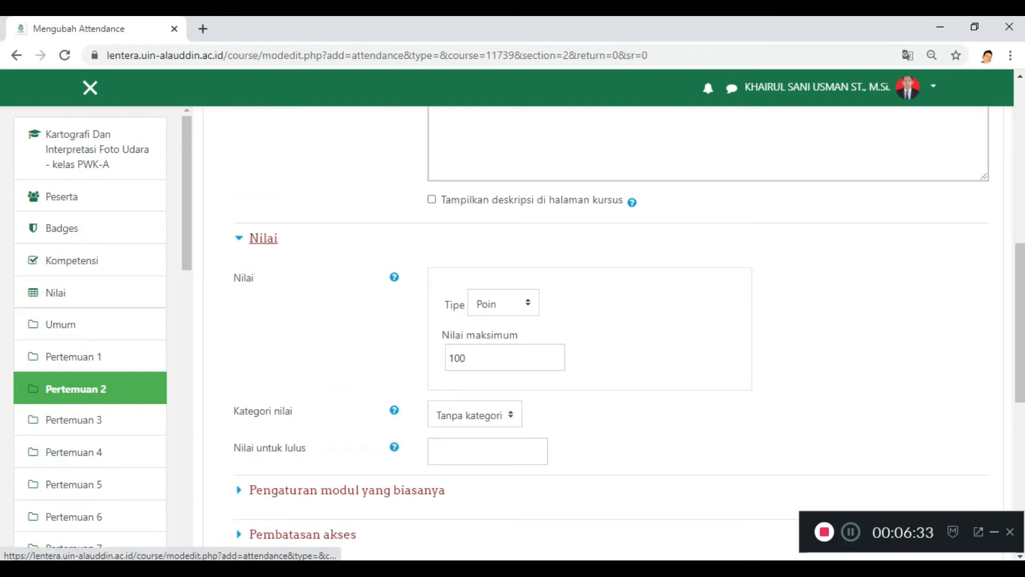
{"action": "left_click", "coordinate": [504, 303]}
{"action": "left_click", "coordinate": [503, 303]}
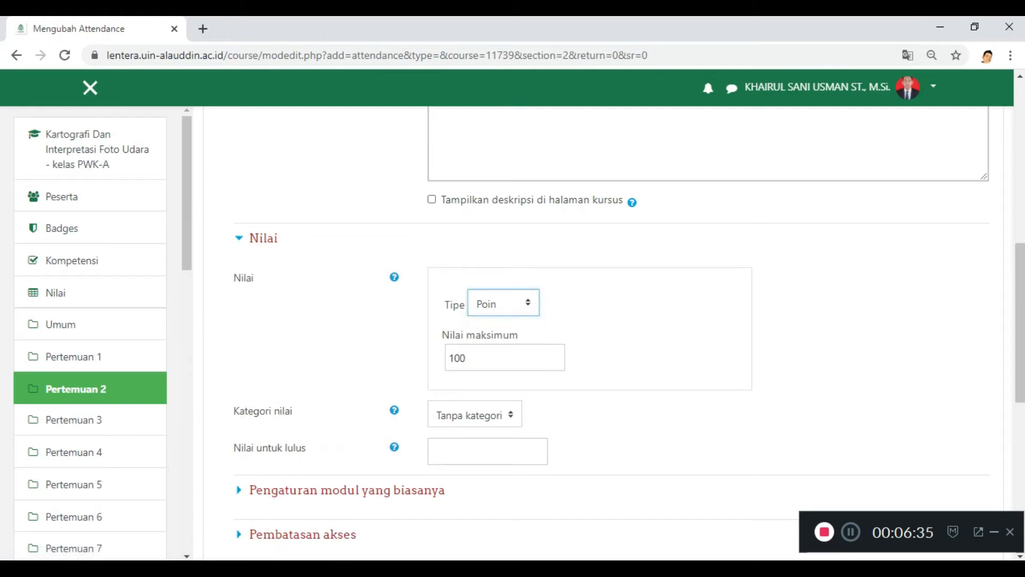
{"action": "left_click", "coordinate": [630, 321]}
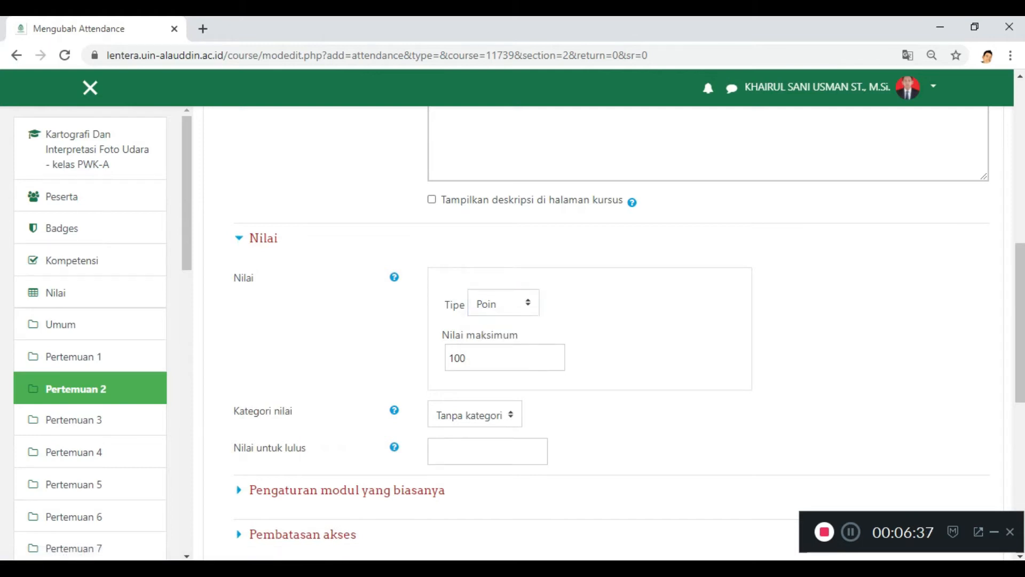
{"action": "scroll", "coordinate": [609, 331], "scroll_direction": "down", "scroll_amount": 4}
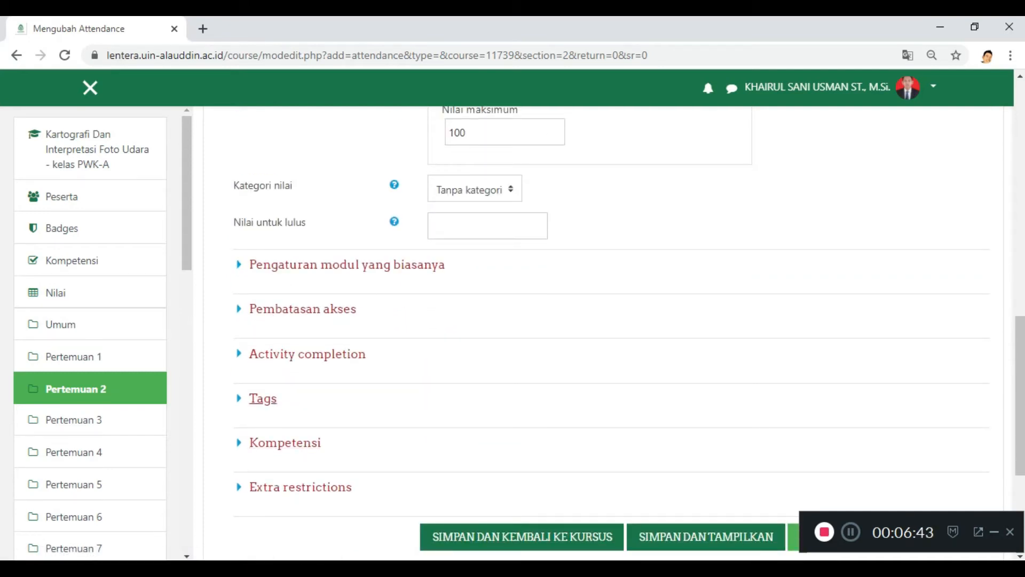
Step: Add a Date restriction under Pembatasan akses and set the student matching rule to Tidak boleh
{"action": "left_click", "coordinate": [303, 309]}
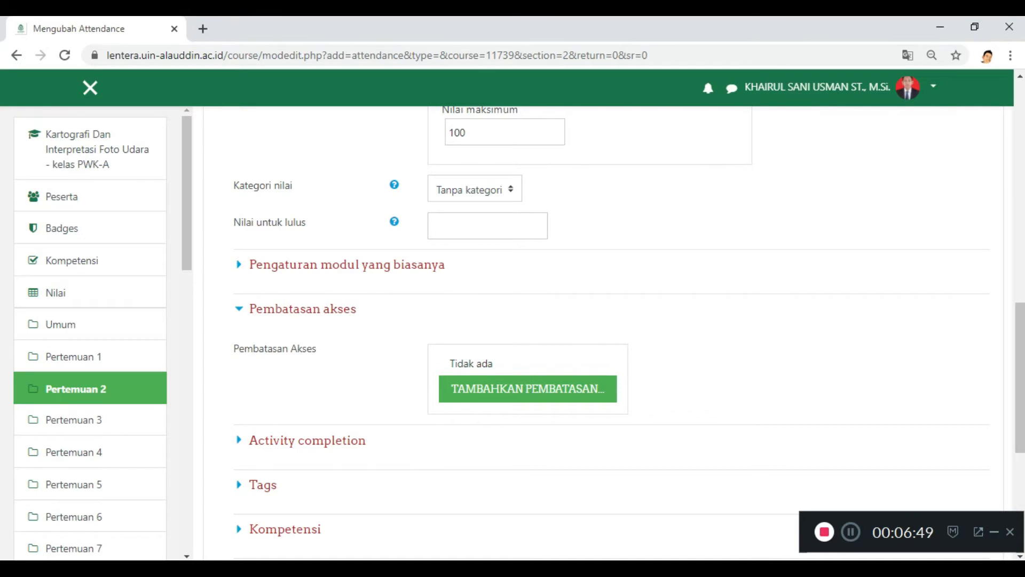
{"action": "left_click", "coordinate": [527, 389]}
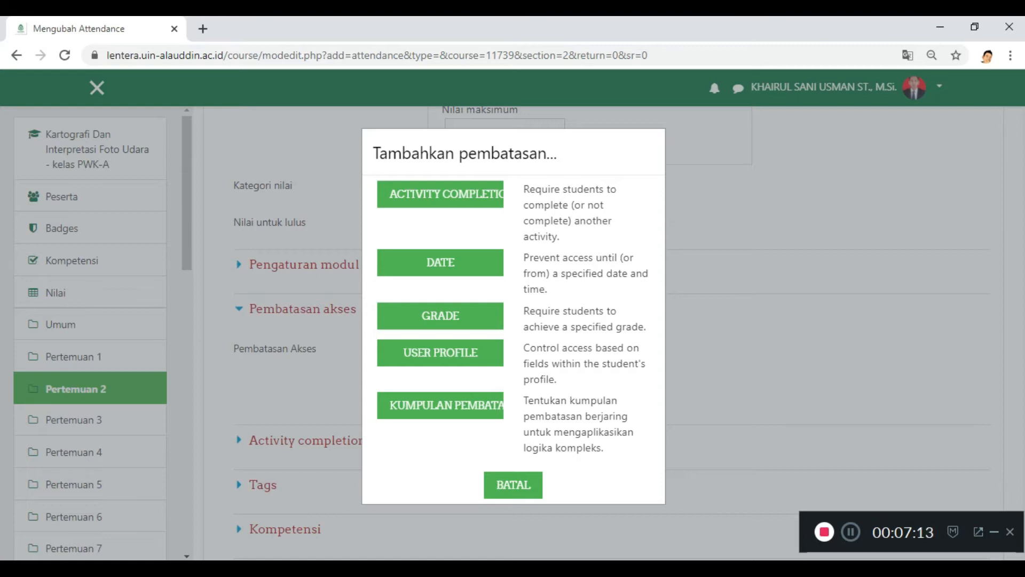
{"action": "left_click", "coordinate": [440, 262]}
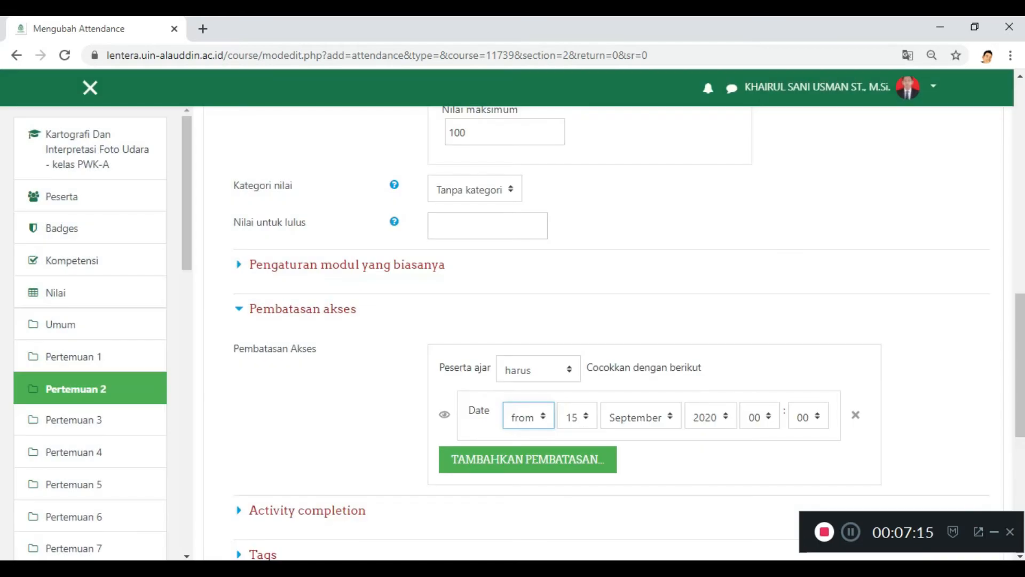
{"action": "scroll", "coordinate": [612, 334], "scroll_direction": "down", "scroll_amount": 3}
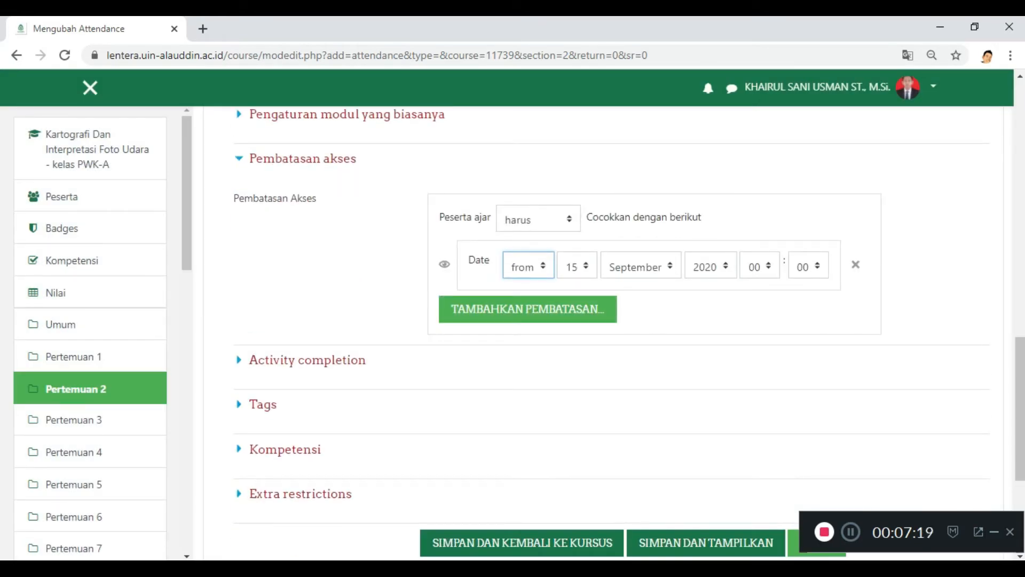
{"action": "left_click", "coordinate": [538, 219]}
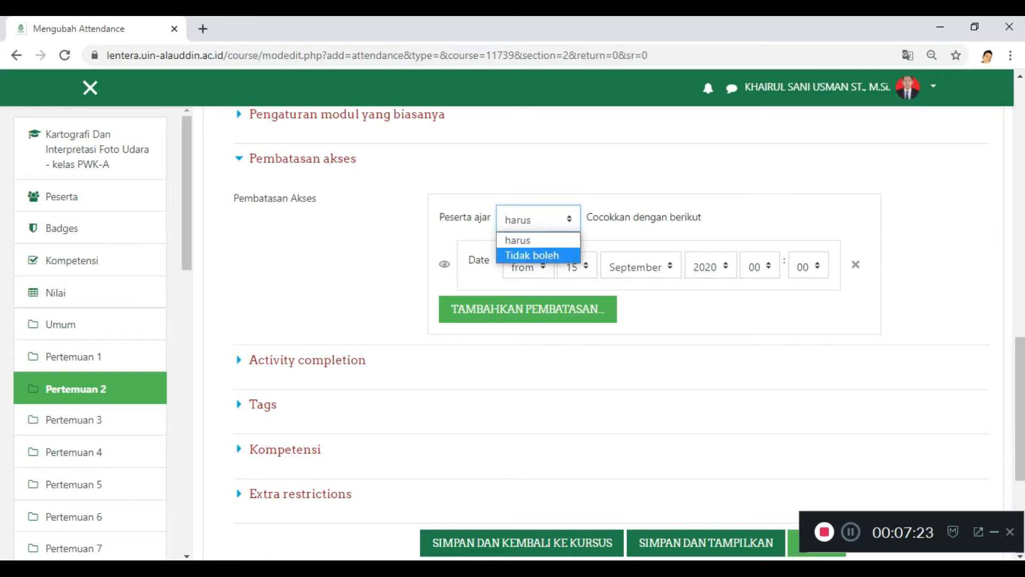
{"action": "left_click", "coordinate": [532, 255]}
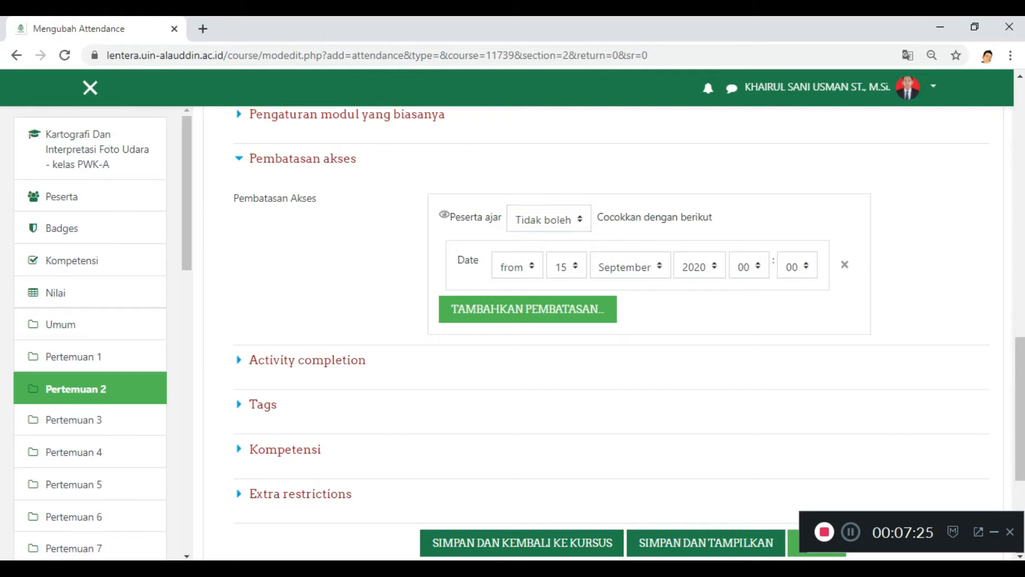
Step: Set the date restriction's time to 15:15 and close the restriction chooser without adding another one
{"action": "scroll", "coordinate": [614, 331], "scroll_direction": "up", "scroll_amount": 1}
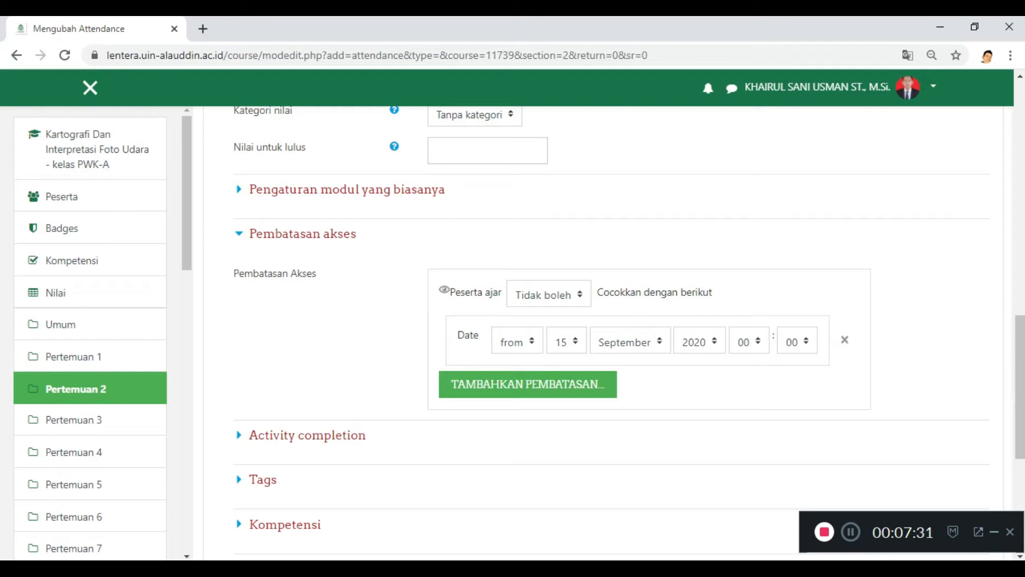
{"action": "left_click", "coordinate": [749, 341]}
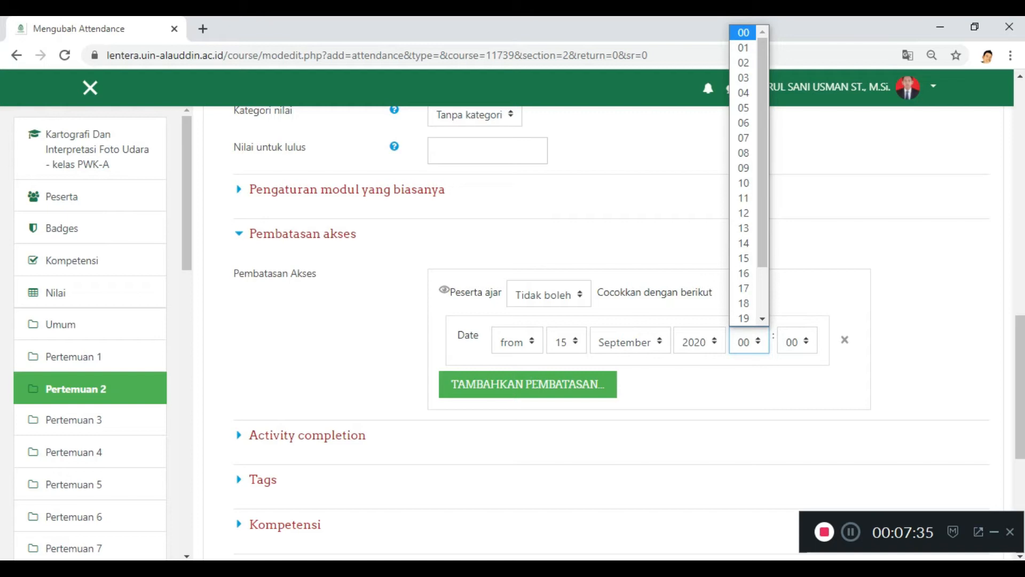
{"action": "scroll", "coordinate": [744, 288], "scroll_direction": "down", "scroll_amount": 2}
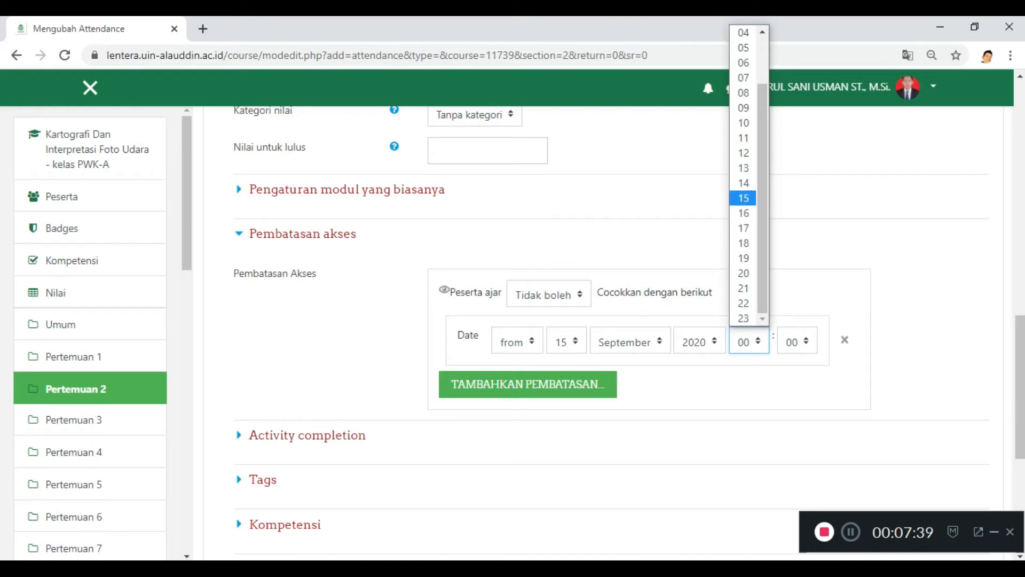
{"action": "left_click", "coordinate": [744, 198]}
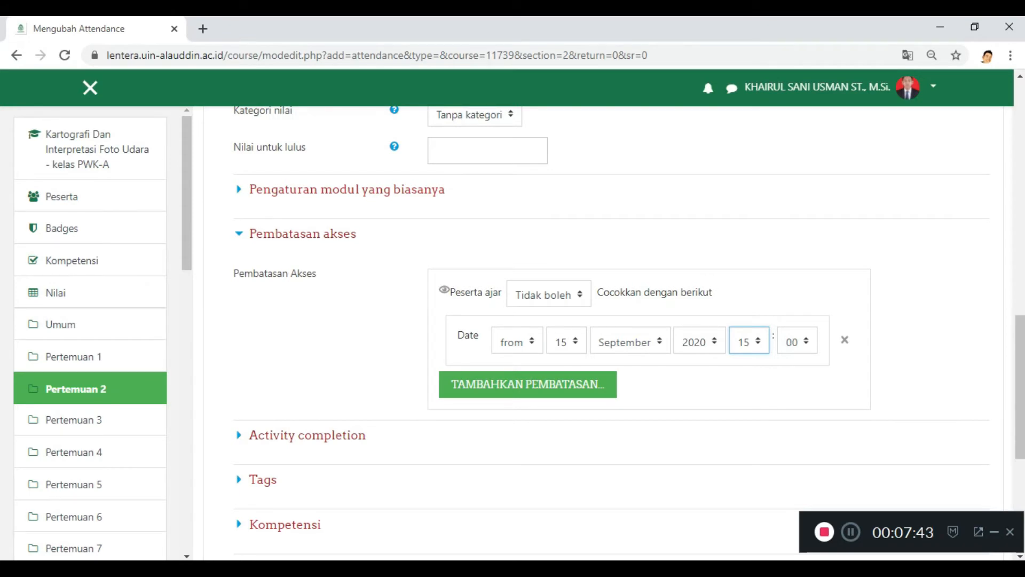
{"action": "left_click", "coordinate": [797, 341]}
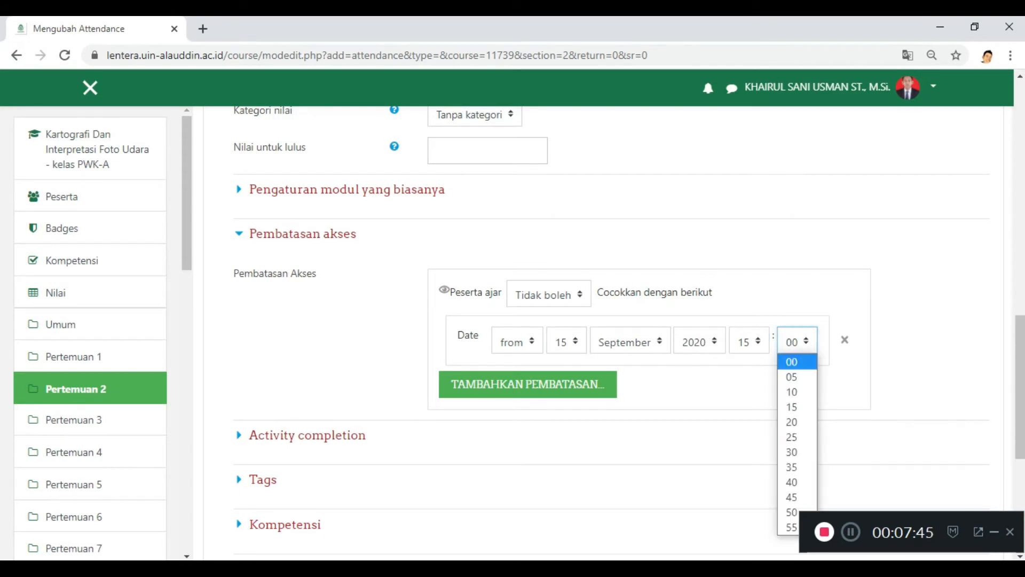
{"action": "key", "text": "Down"}
{"action": "key", "text": "Down"}
{"action": "key", "text": "Return"}
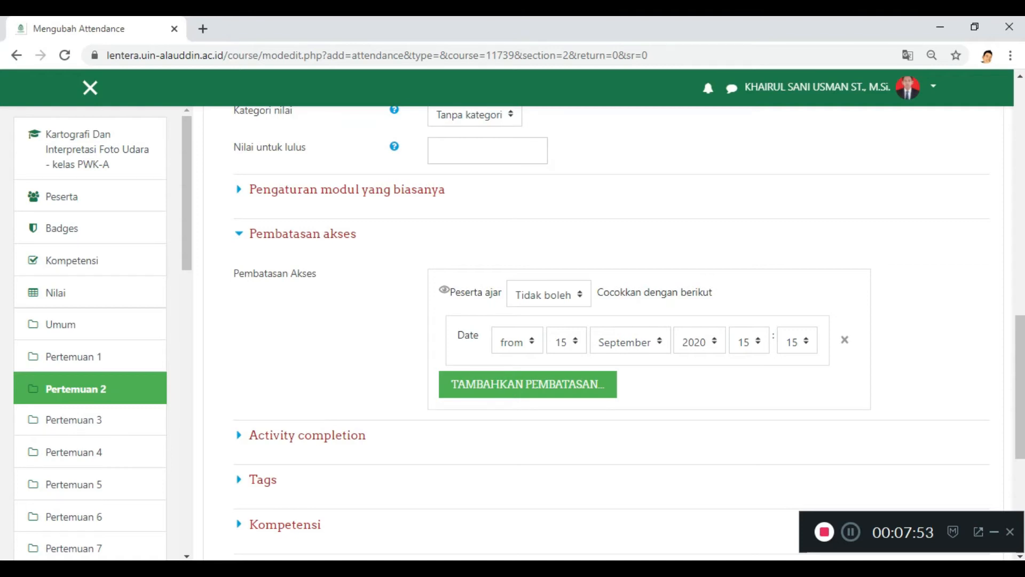
{"action": "left_click", "coordinate": [528, 384]}
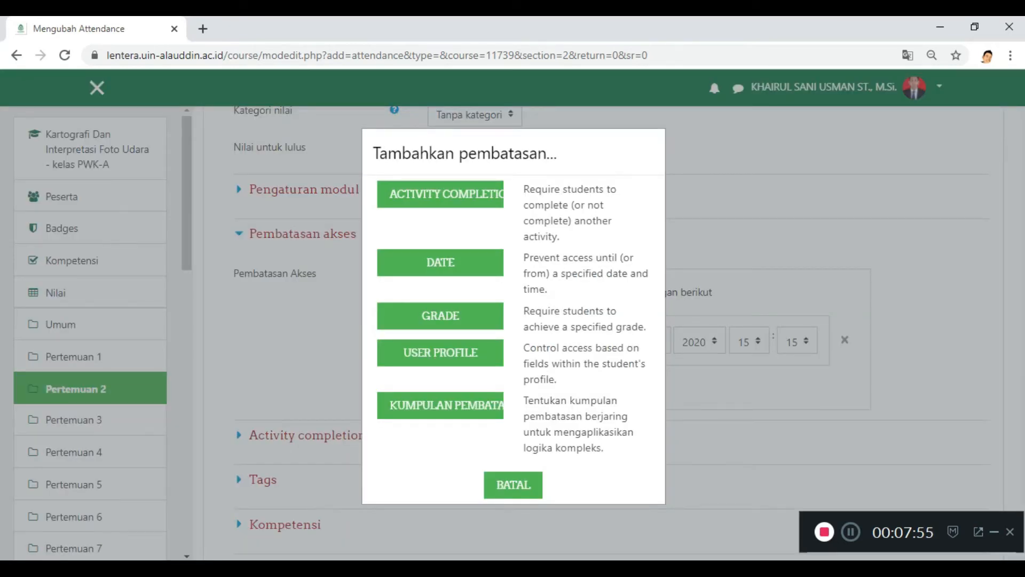
{"action": "left_click", "coordinate": [513, 484]}
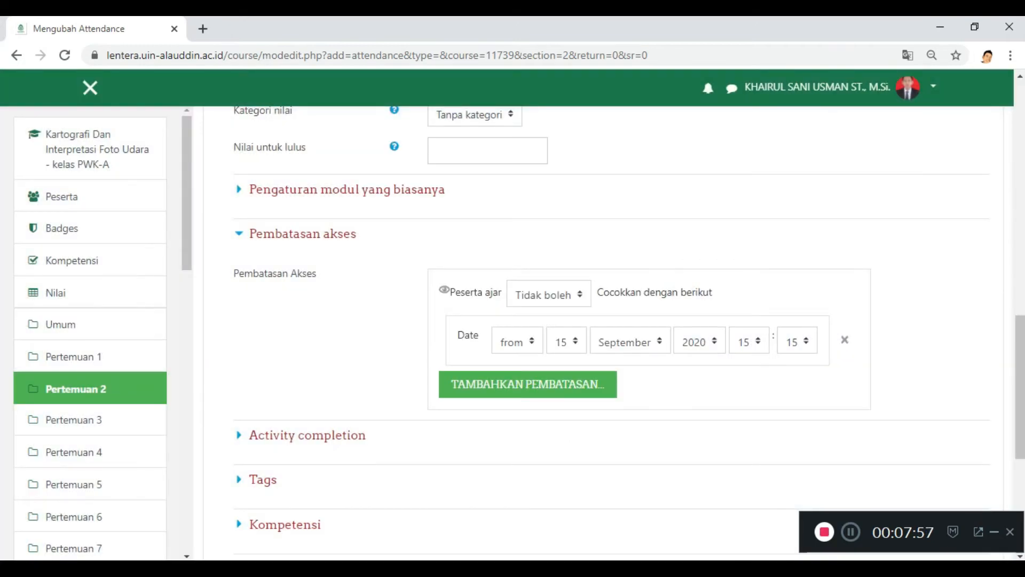
Step: Check the Activity completion options, keeping manual marking by students, and save the attendance activity and return to the course
{"action": "scroll", "coordinate": [609, 331], "scroll_direction": "down", "scroll_amount": 5}
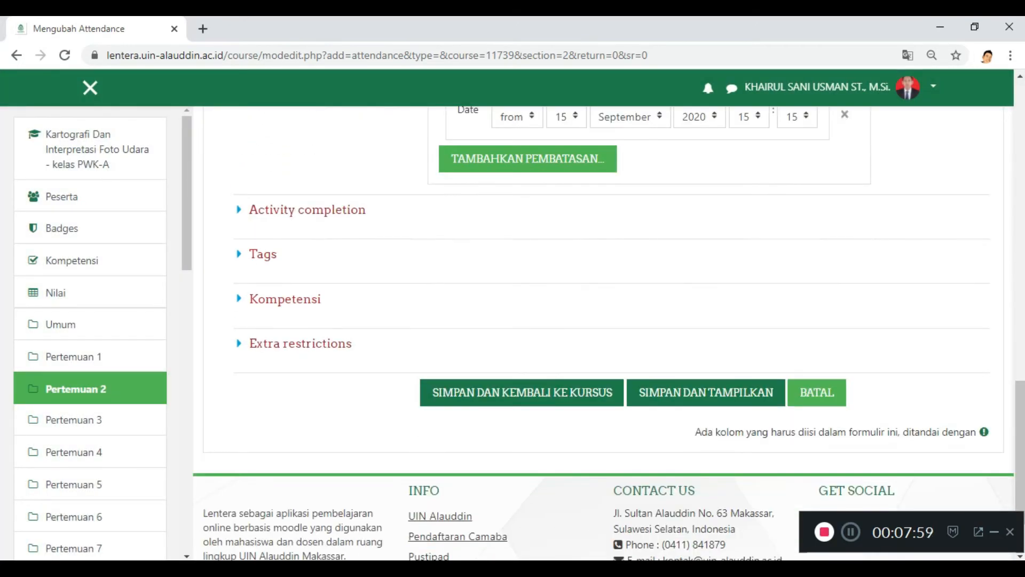
{"action": "left_click", "coordinate": [307, 209]}
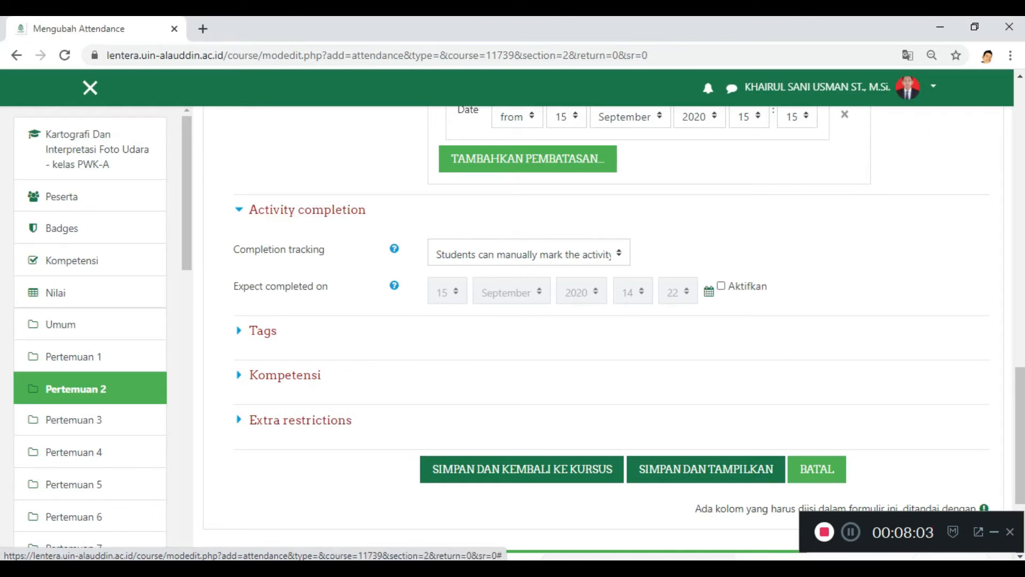
{"action": "left_click", "coordinate": [528, 252]}
{"action": "left_click", "coordinate": [558, 288]}
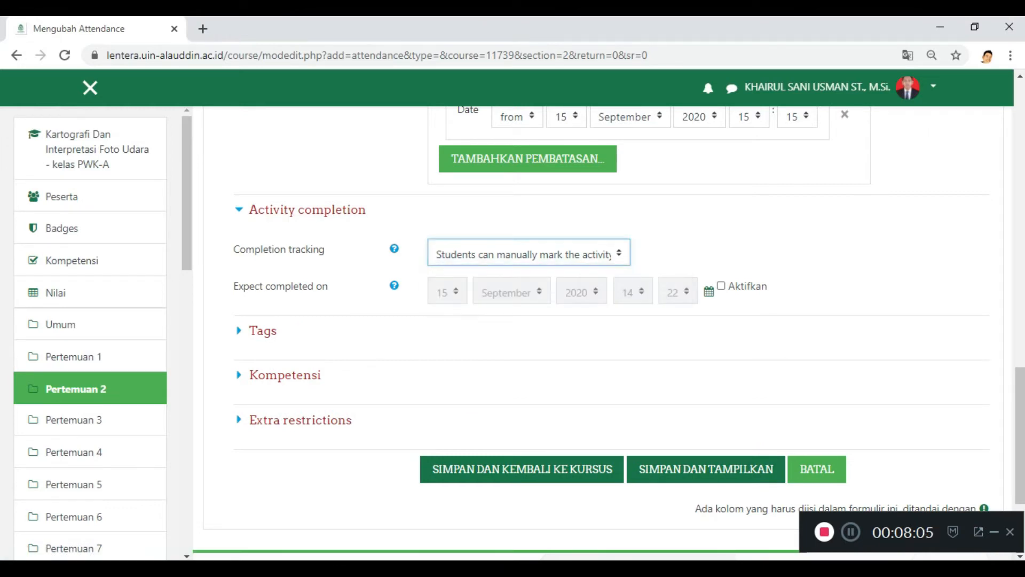
{"action": "left_click", "coordinate": [608, 342]}
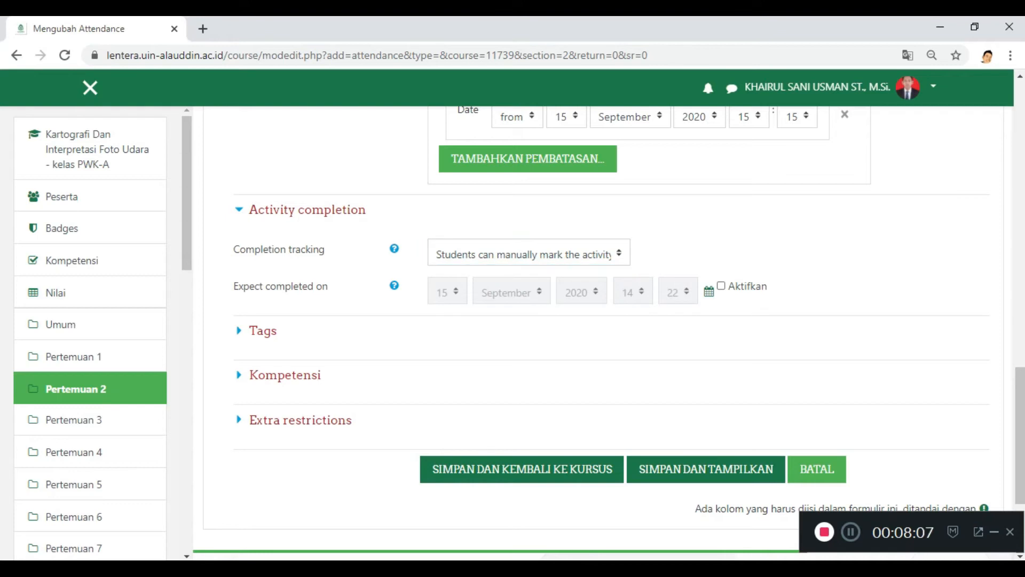
{"action": "scroll", "coordinate": [609, 343], "scroll_direction": "down", "scroll_amount": 3}
{"action": "left_click", "coordinate": [522, 394]}
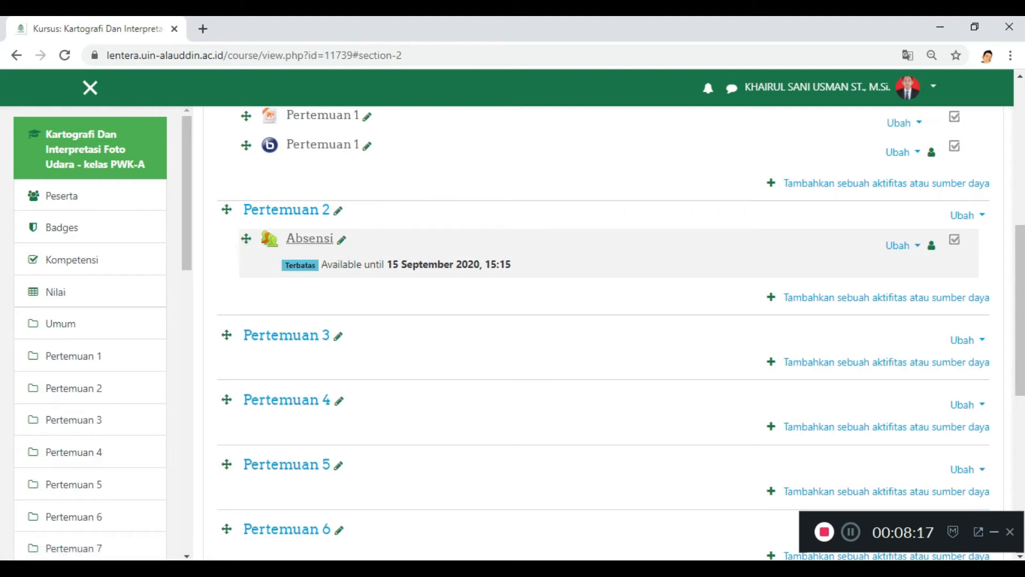
Step: Open the Absensi activity in Pertemuan 2 and start a new session with a start time of 15:00
{"action": "left_click", "coordinate": [310, 238]}
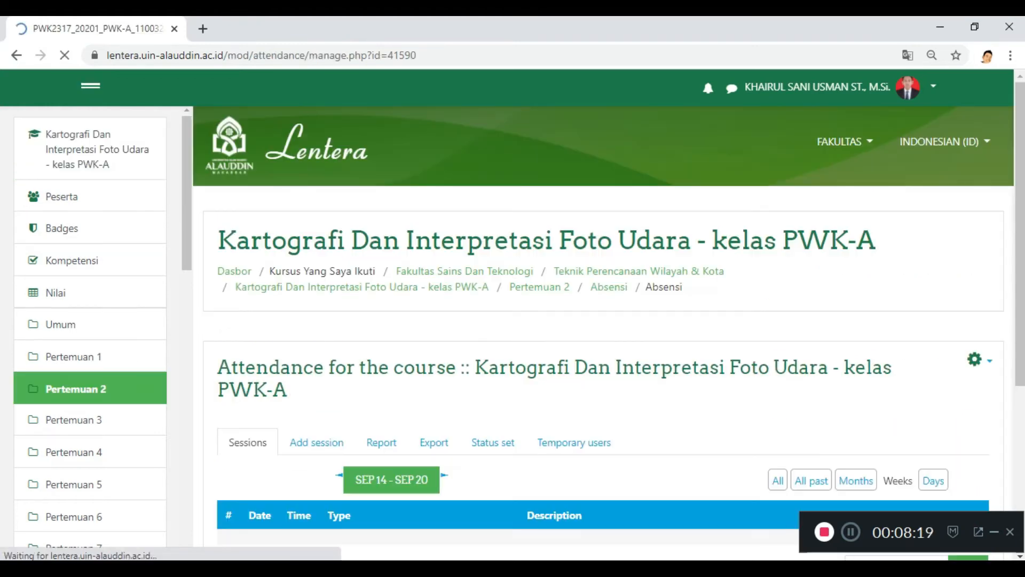
{"action": "scroll", "coordinate": [603, 331], "scroll_direction": "down", "scroll_amount": 4}
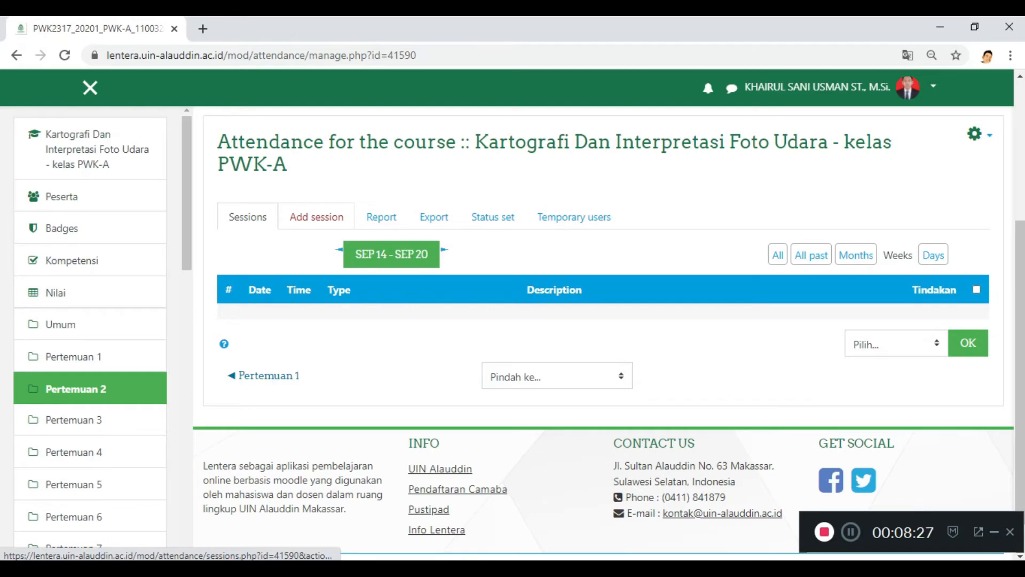
{"action": "left_click", "coordinate": [316, 217]}
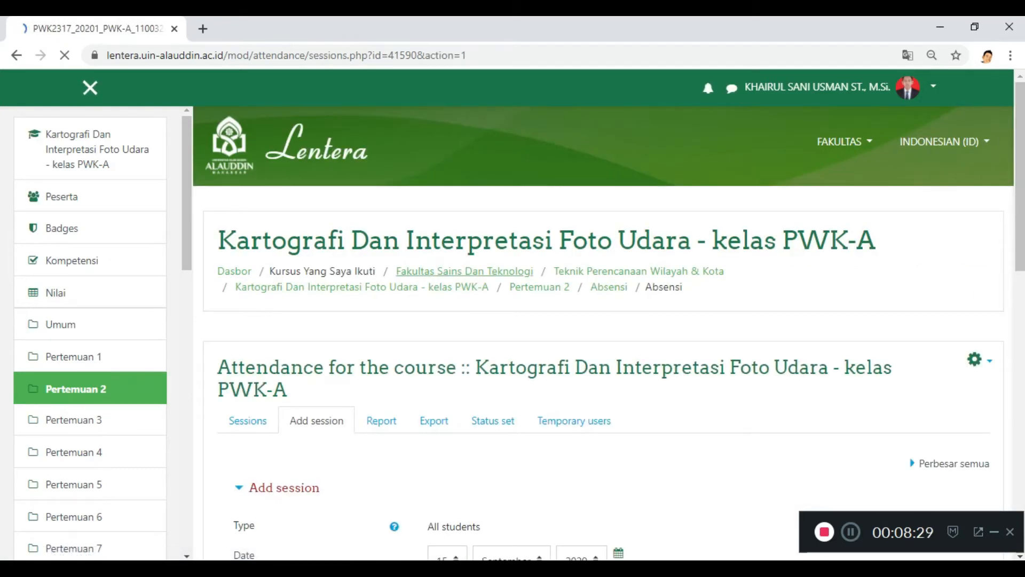
{"action": "scroll", "coordinate": [464, 273], "scroll_direction": "down", "scroll_amount": 3}
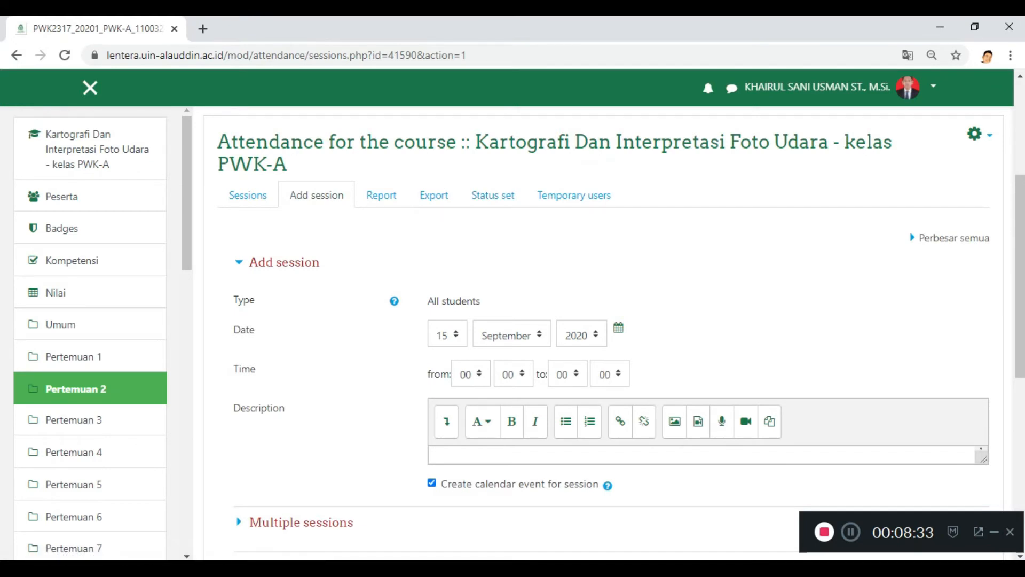
{"action": "left_click", "coordinate": [471, 374]}
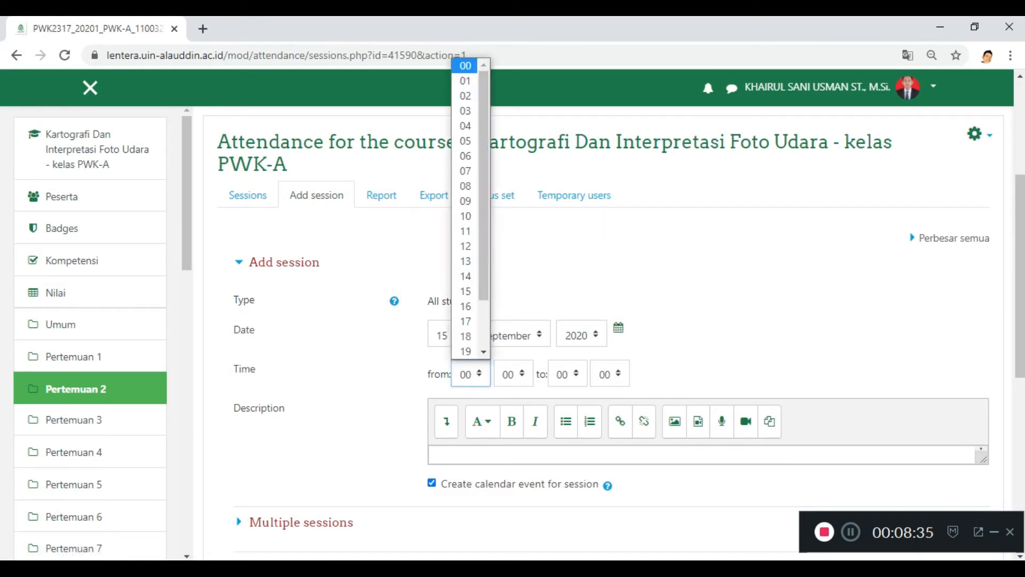
{"action": "scroll", "coordinate": [466, 231], "scroll_direction": "down", "scroll_amount": 2}
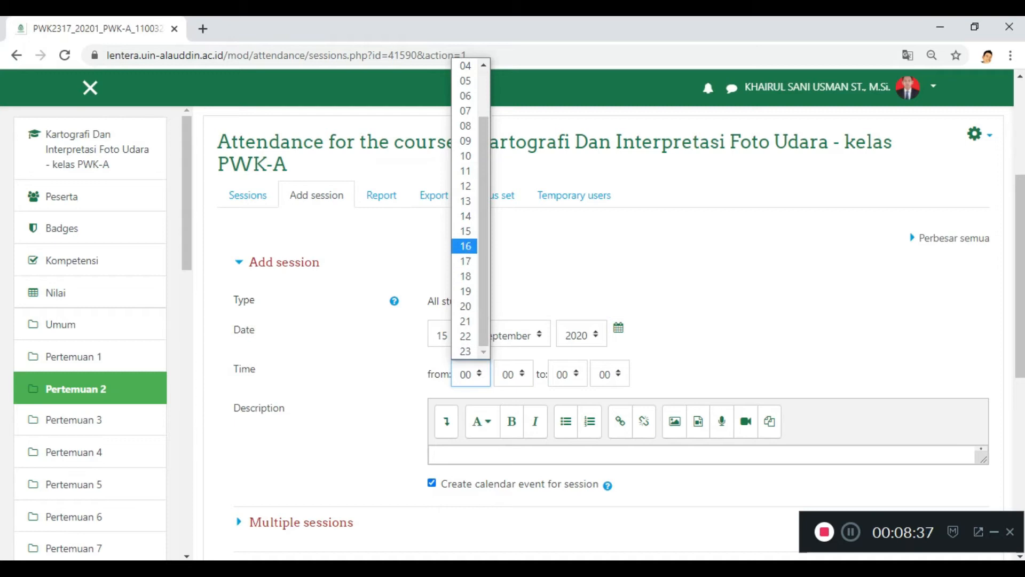
{"action": "left_click", "coordinate": [466, 231]}
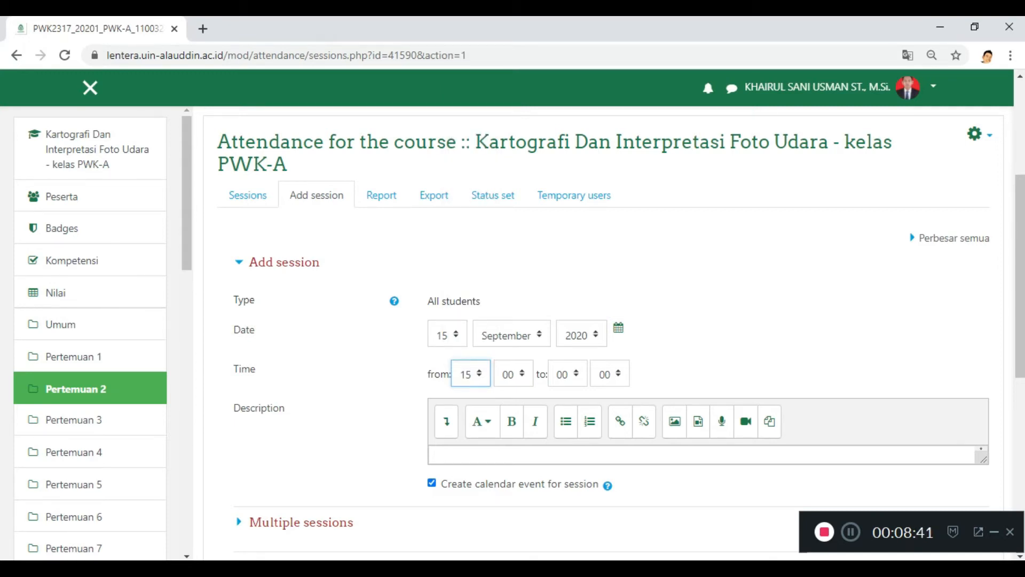
Step: Set the new session's end time to 16:30
{"action": "left_click", "coordinate": [567, 373]}
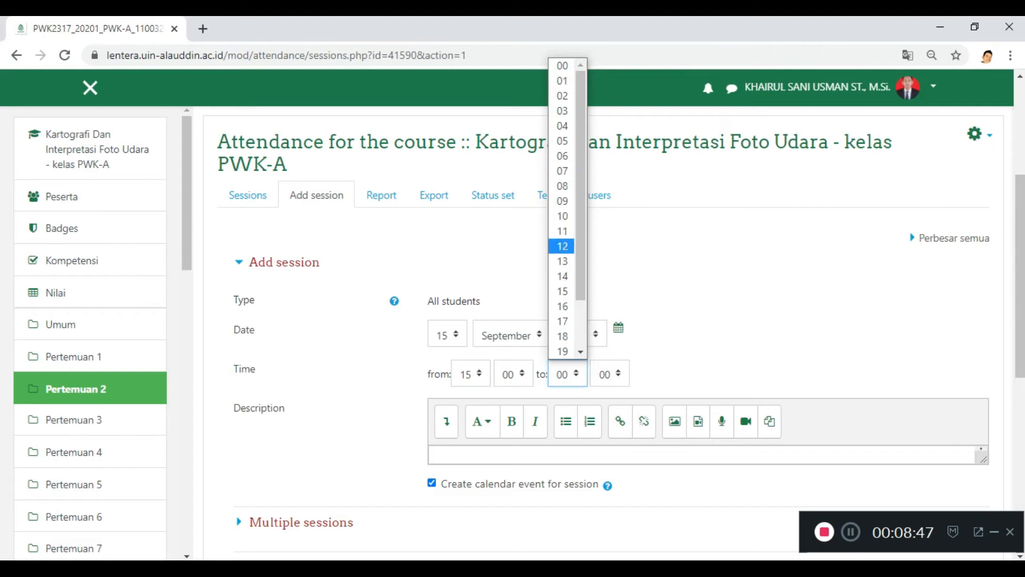
{"action": "scroll", "coordinate": [562, 276], "scroll_direction": "down", "scroll_amount": 2}
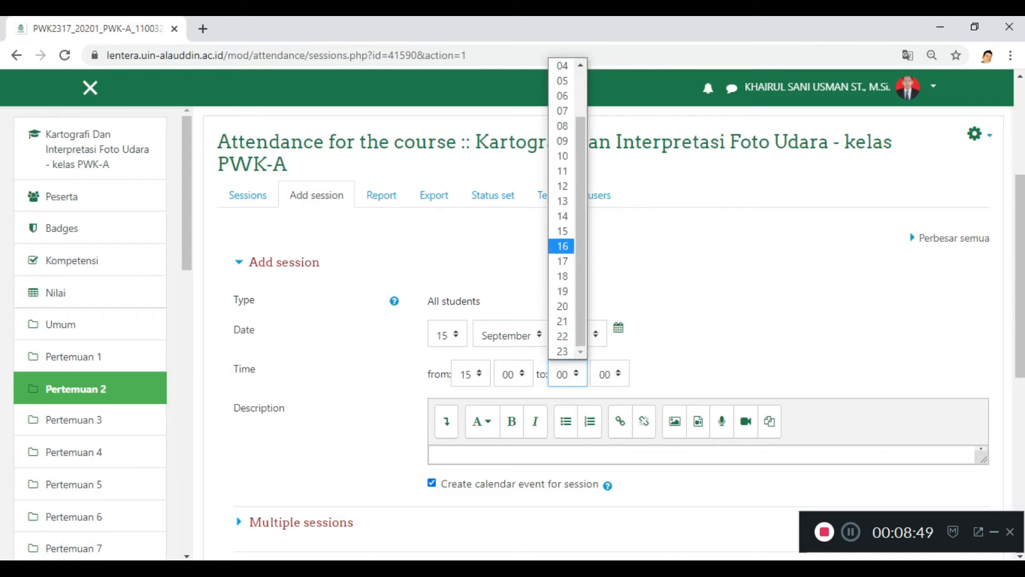
{"action": "left_click", "coordinate": [562, 245]}
{"action": "left_click", "coordinate": [609, 374]}
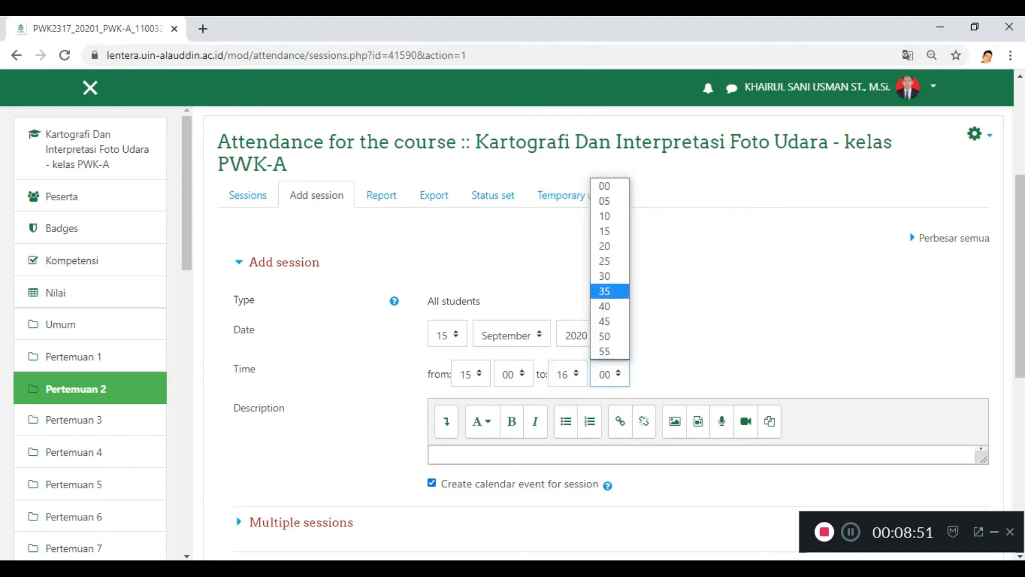
{"action": "left_click", "coordinate": [605, 336]}
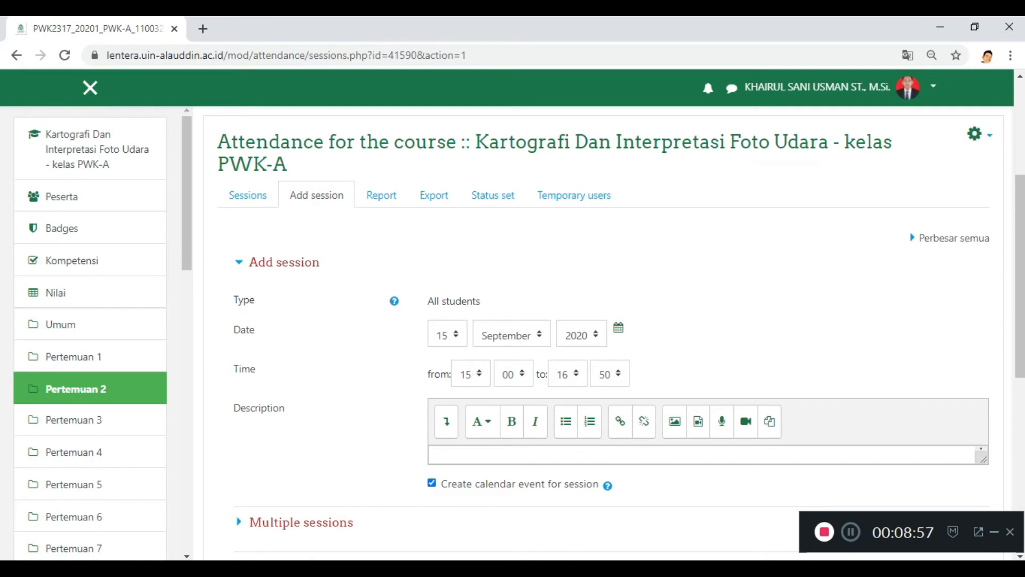
{"action": "left_click", "coordinate": [609, 374]}
{"action": "left_click", "coordinate": [609, 288]}
Step: Allow students to record their own attendance, leaving automatic marking disabled, and add the session
{"action": "scroll", "coordinate": [614, 329], "scroll_direction": "down", "scroll_amount": 4}
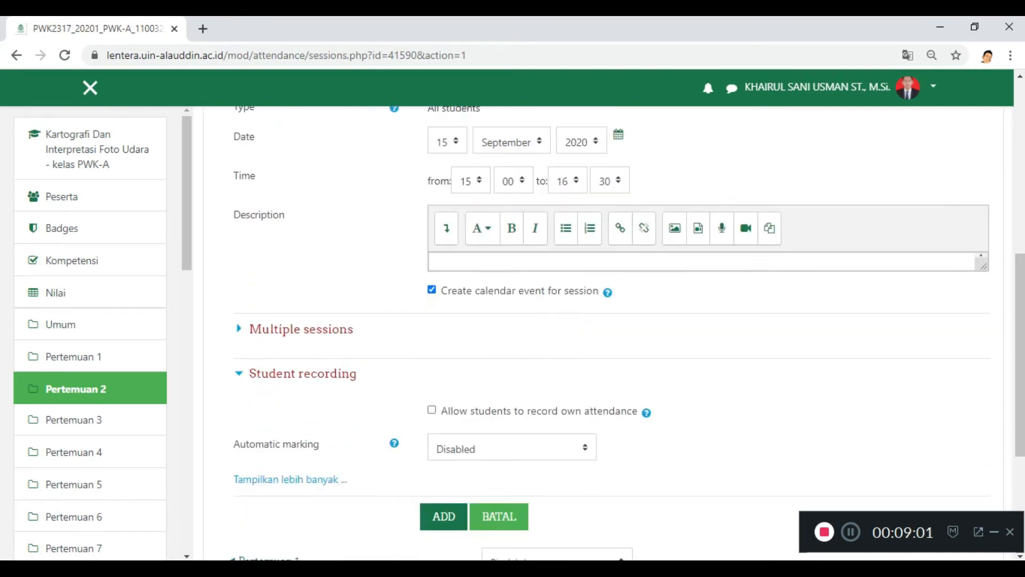
{"action": "scroll", "coordinate": [609, 331], "scroll_direction": "up", "scroll_amount": 3}
{"action": "scroll", "coordinate": [608, 331], "scroll_direction": "down", "scroll_amount": 4}
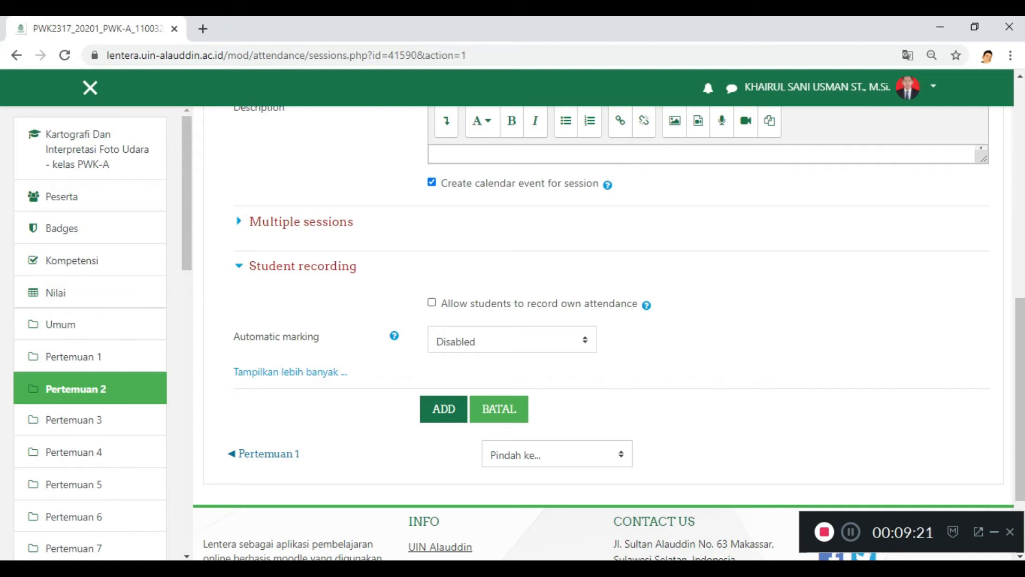
{"action": "left_click", "coordinate": [432, 302]}
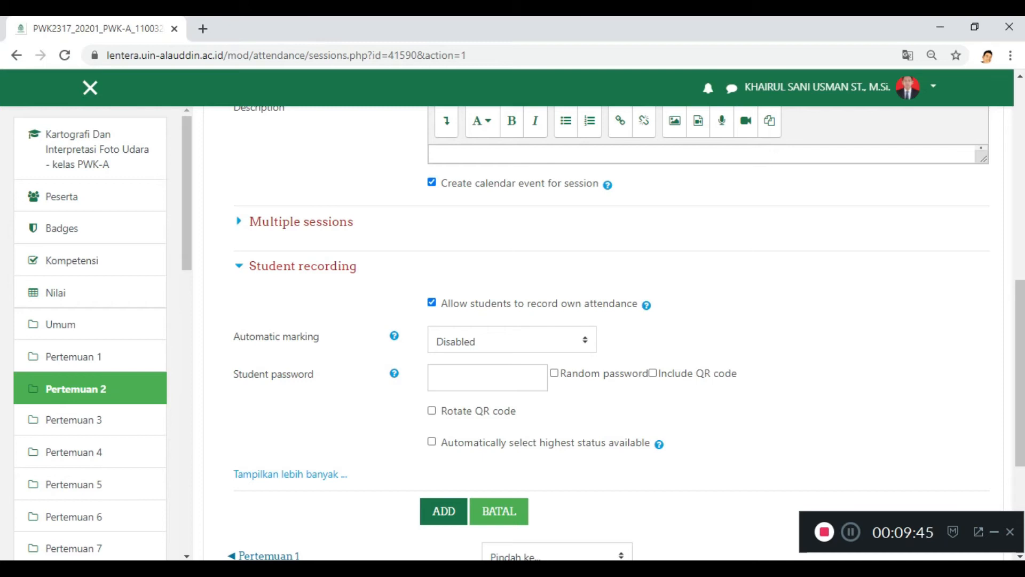
{"action": "left_click", "coordinate": [432, 302]}
{"action": "left_click", "coordinate": [432, 302]}
{"action": "left_click_drag", "start_coordinate": [441, 303], "coordinate": [319, 336]}
{"action": "left_click", "coordinate": [641, 324]}
{"action": "scroll", "coordinate": [608, 320], "scroll_direction": "down", "scroll_amount": 1}
{"action": "left_click", "coordinate": [444, 436]}
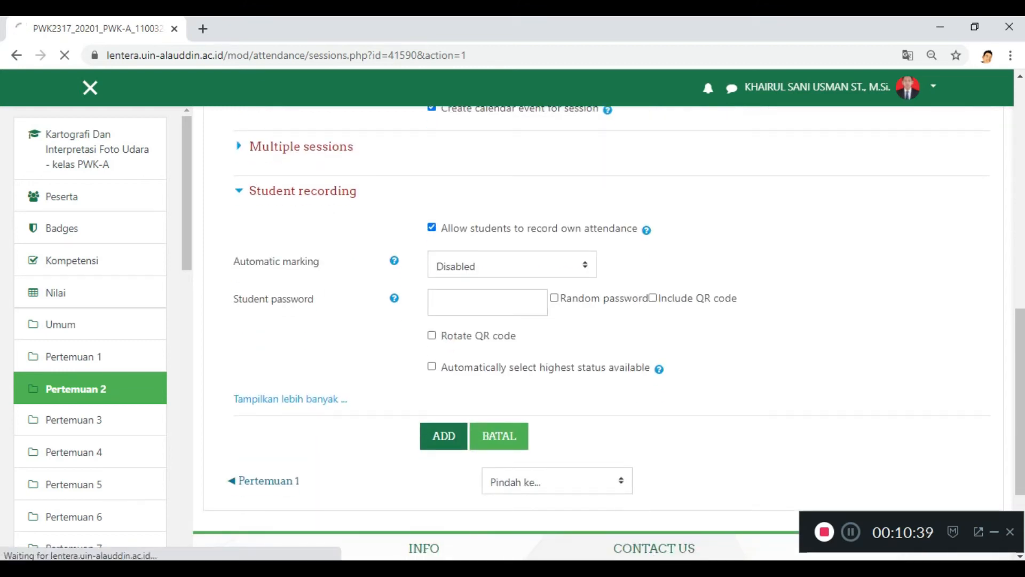
Step: Review the attendance session list and return to the Kartografi Dan Interpretasi Foto Udara PWK-A course page
{"action": "scroll", "coordinate": [444, 436], "scroll_direction": "down", "scroll_amount": 2}
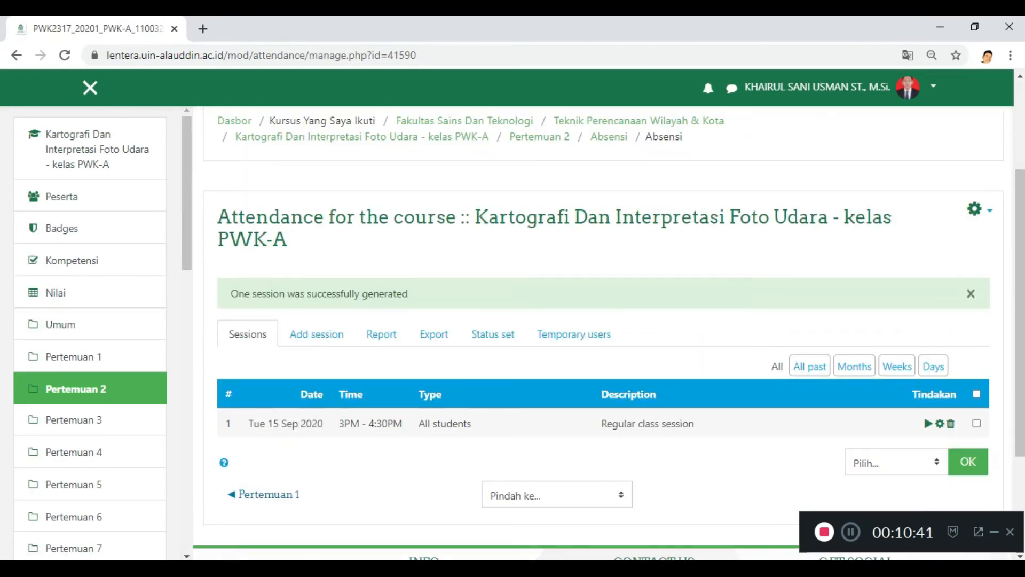
{"action": "scroll", "coordinate": [433, 334], "scroll_direction": "down", "scroll_amount": 1}
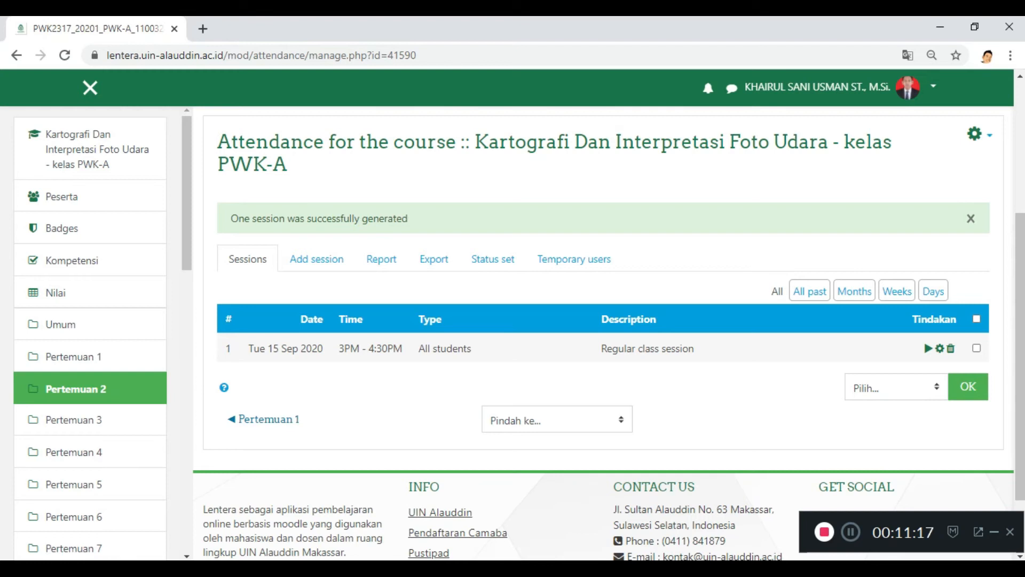
{"action": "scroll", "coordinate": [604, 320], "scroll_direction": "down", "scroll_amount": 2}
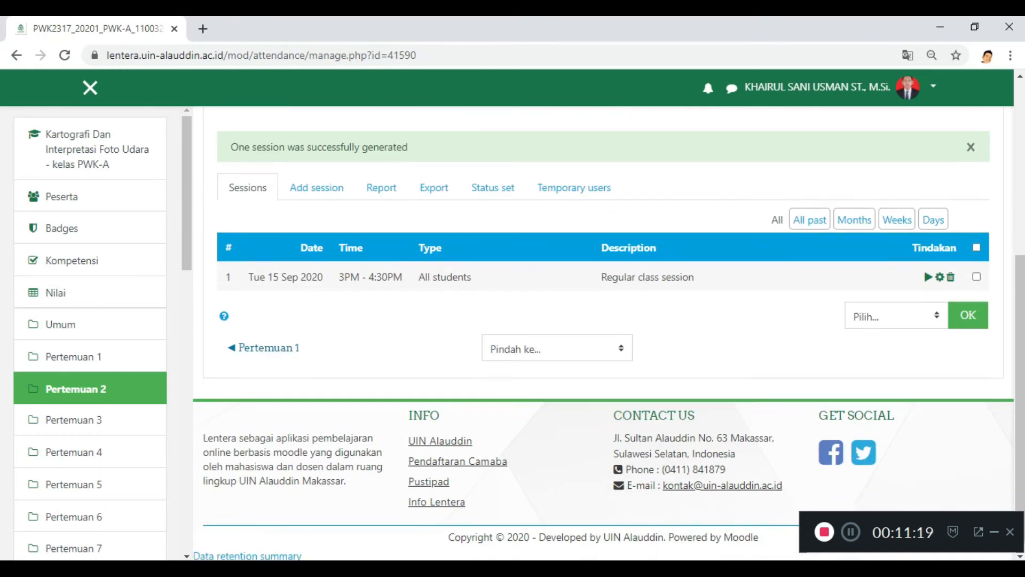
{"action": "scroll", "coordinate": [603, 321], "scroll_direction": "up", "scroll_amount": 3}
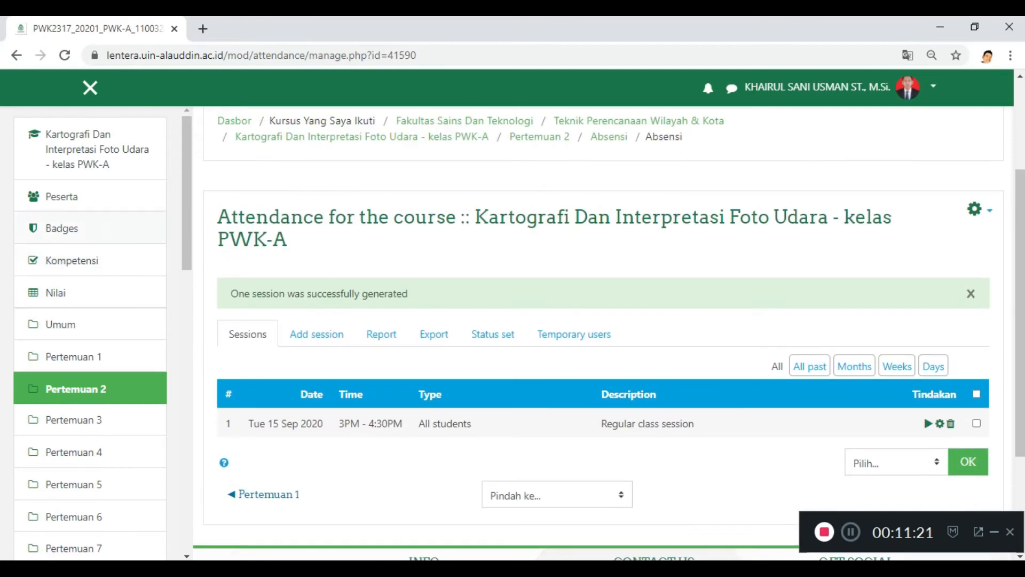
{"action": "left_click", "coordinate": [91, 149]}
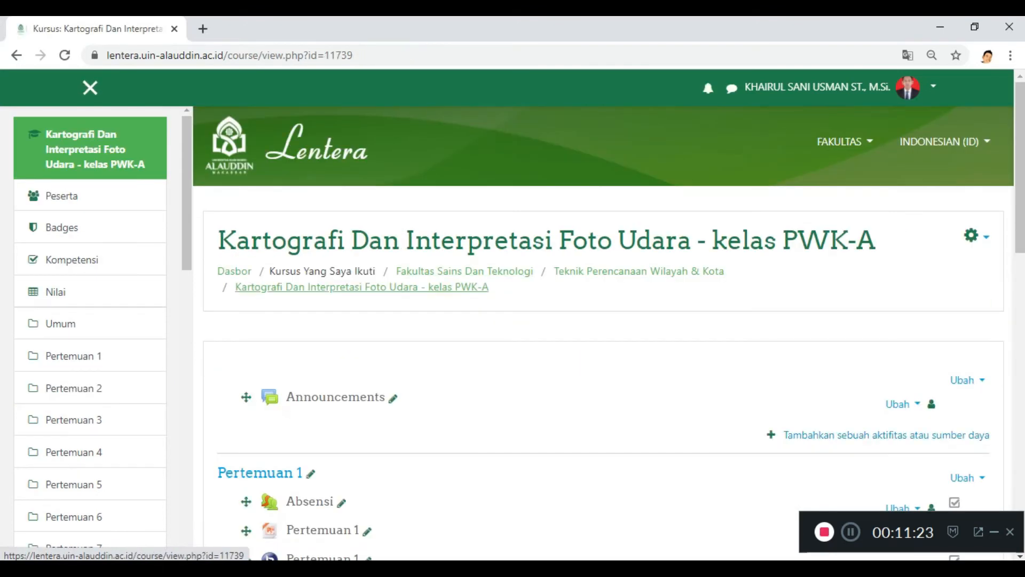
Step: Add a File resource to Pertemuan 2 and name it "meteri 1"
{"action": "scroll", "coordinate": [609, 304], "scroll_direction": "down", "scroll_amount": 4}
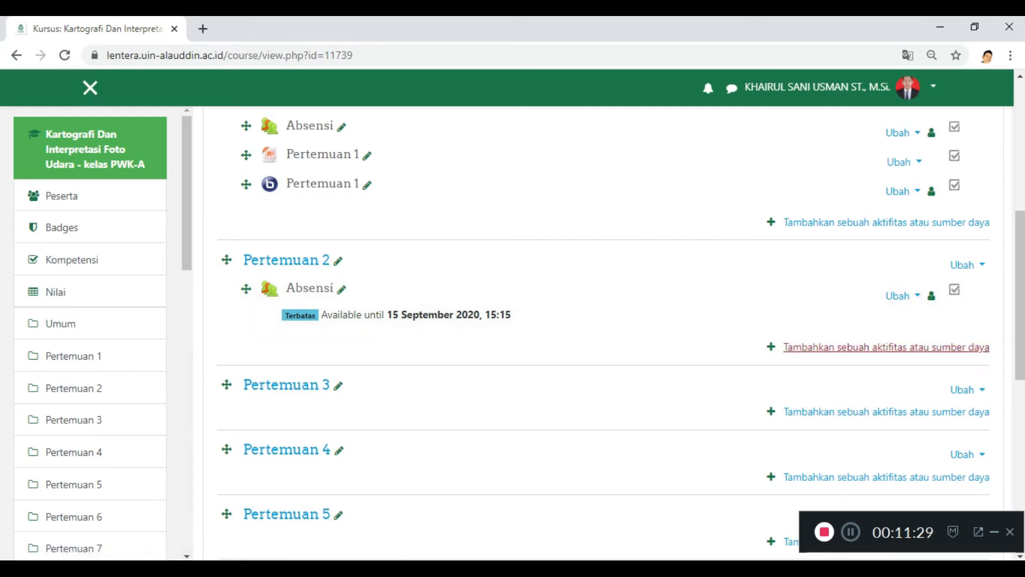
{"action": "left_click", "coordinate": [886, 347]}
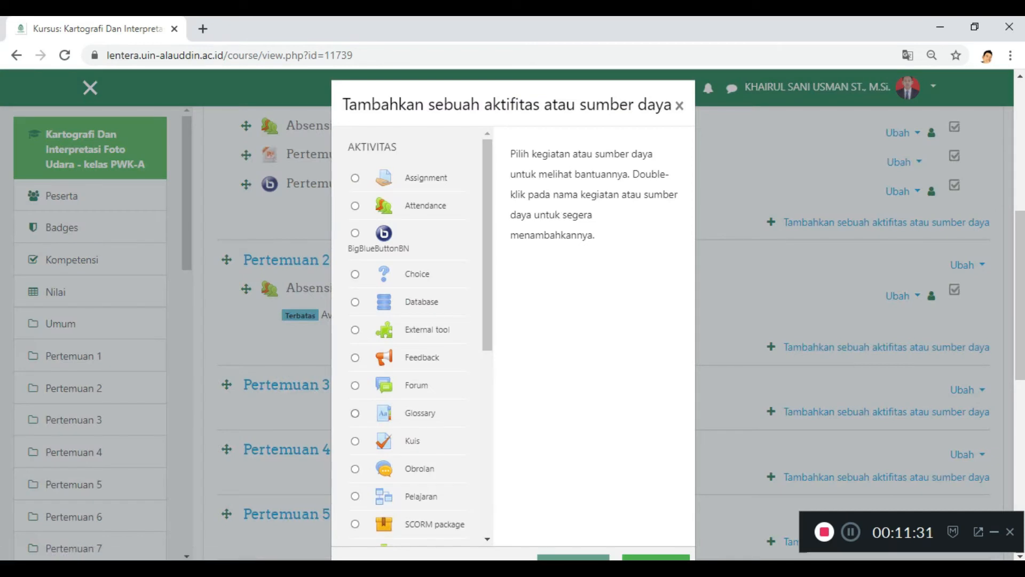
{"action": "scroll", "coordinate": [420, 340], "scroll_direction": "down", "scroll_amount": 1}
{"action": "scroll", "coordinate": [420, 340], "scroll_direction": "down", "scroll_amount": 3}
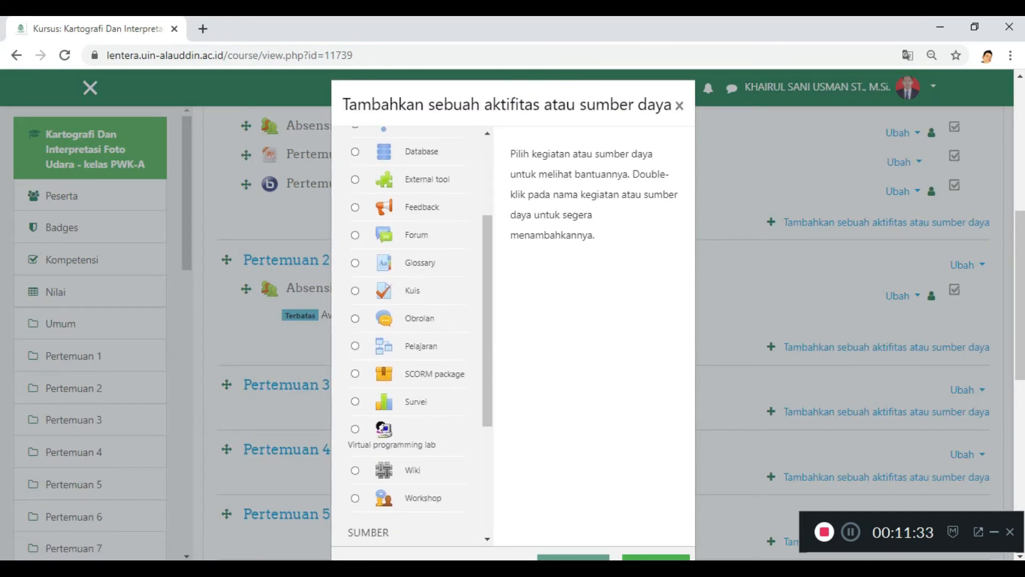
{"action": "scroll", "coordinate": [409, 336], "scroll_direction": "down", "scroll_amount": 5}
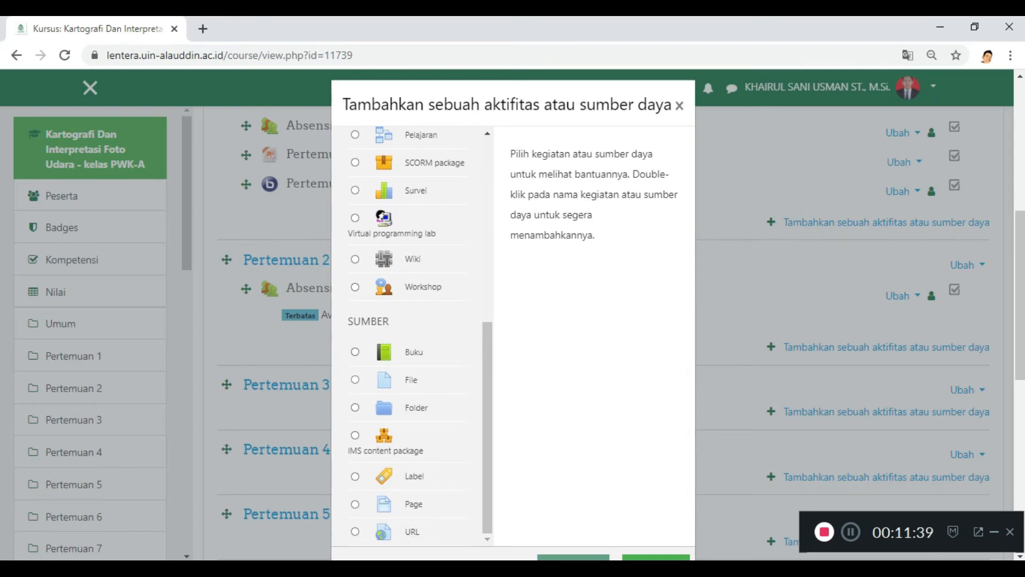
{"action": "left_click", "coordinate": [355, 379]}
{"action": "scroll", "coordinate": [355, 380], "scroll_direction": "down", "scroll_amount": 1}
{"action": "scroll", "coordinate": [513, 315], "scroll_direction": "down", "scroll_amount": 2}
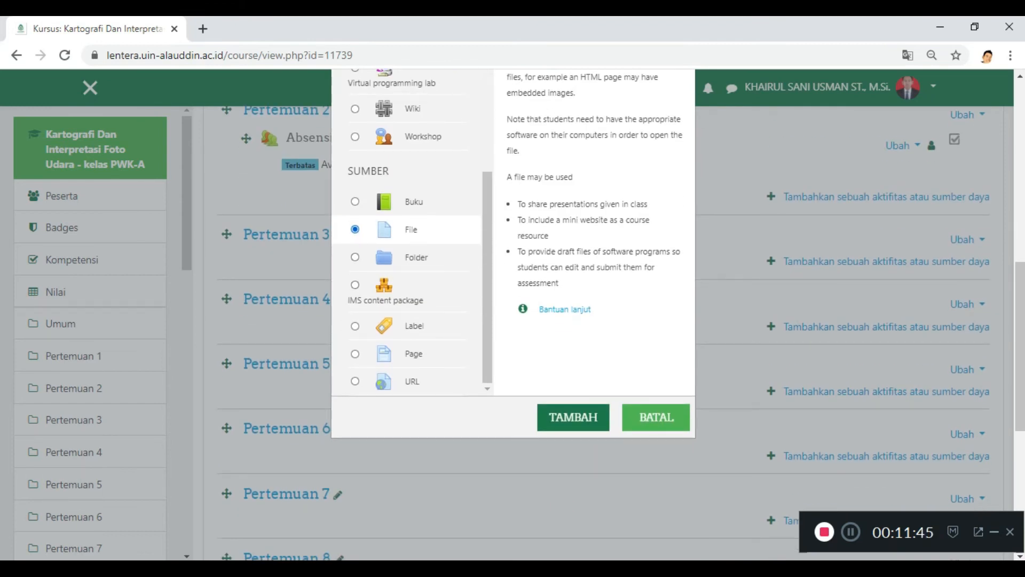
{"action": "left_click", "coordinate": [573, 417]}
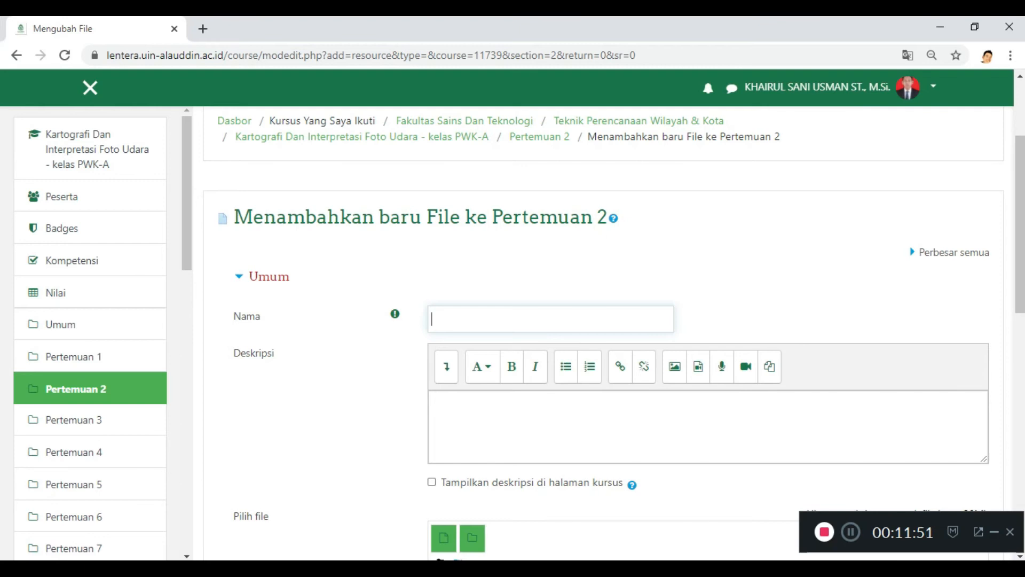
{"action": "type", "text": "meteri 1"}
Step: Upload the PowerPoint file "Karto pert 1" from the Kartografi folder to the new File resource
{"action": "scroll", "coordinate": [614, 333], "scroll_direction": "down", "scroll_amount": 4}
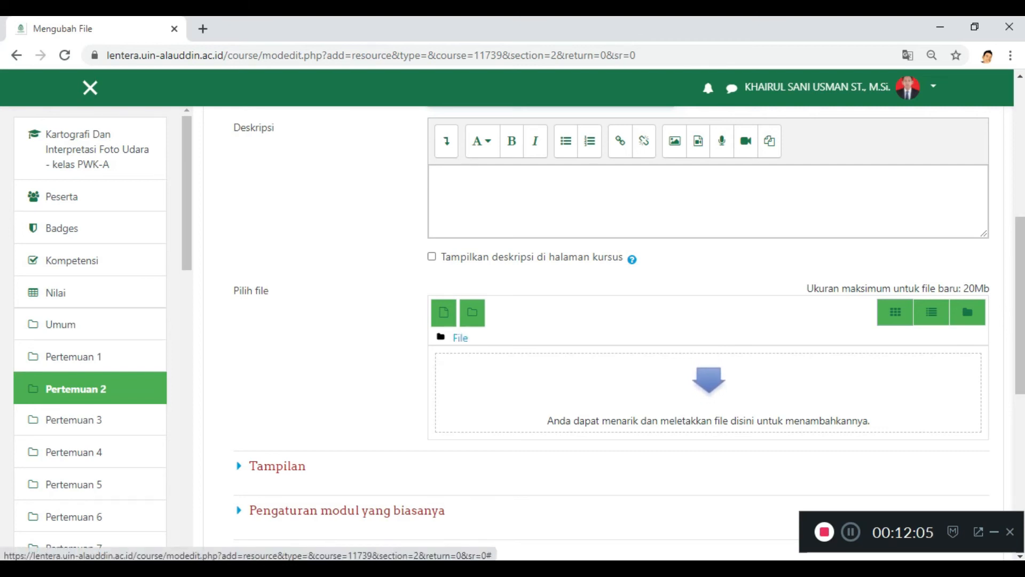
{"action": "left_click", "coordinate": [443, 313]}
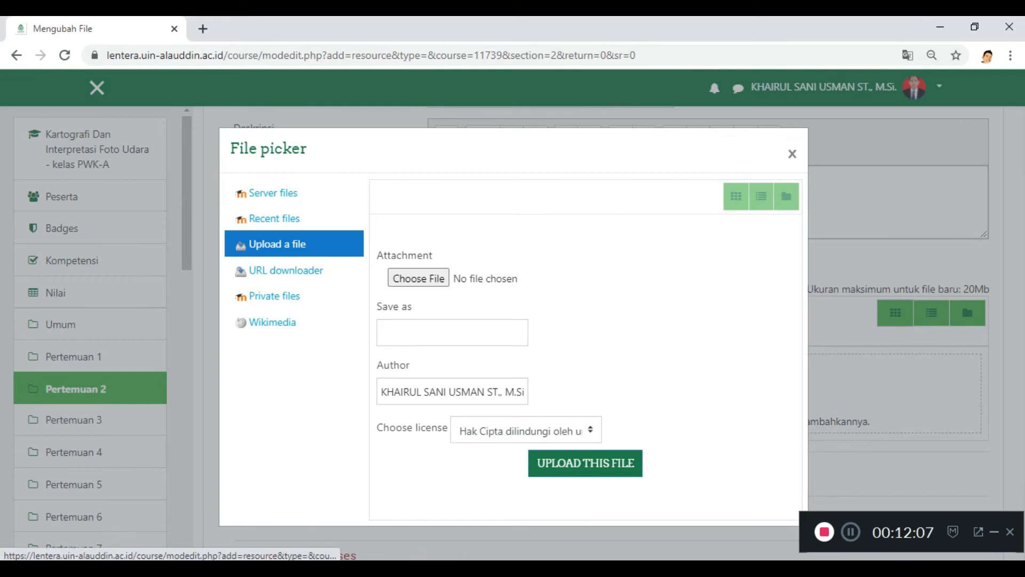
{"action": "left_click", "coordinate": [419, 278]}
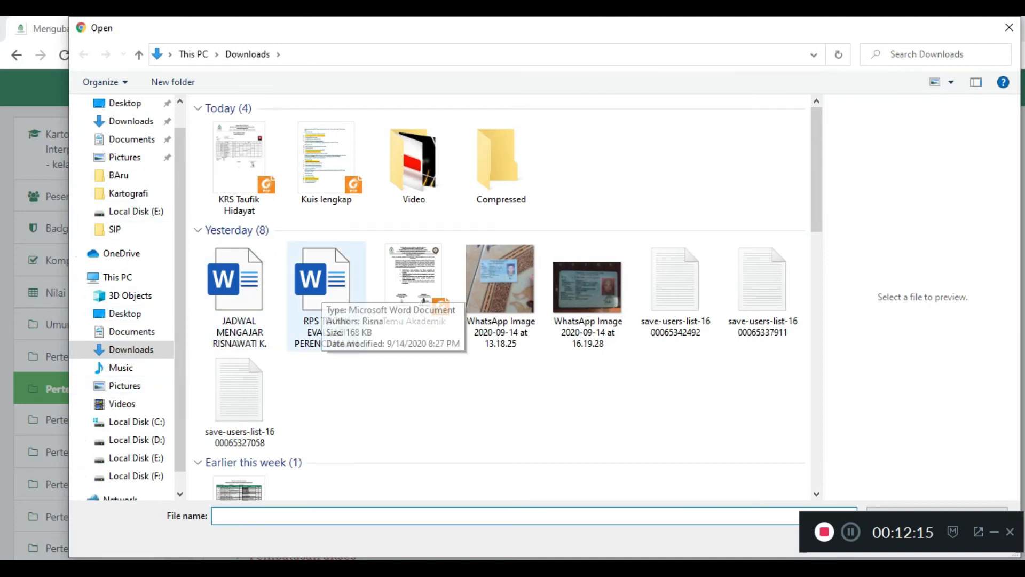
{"action": "double_click", "coordinate": [322, 291]}
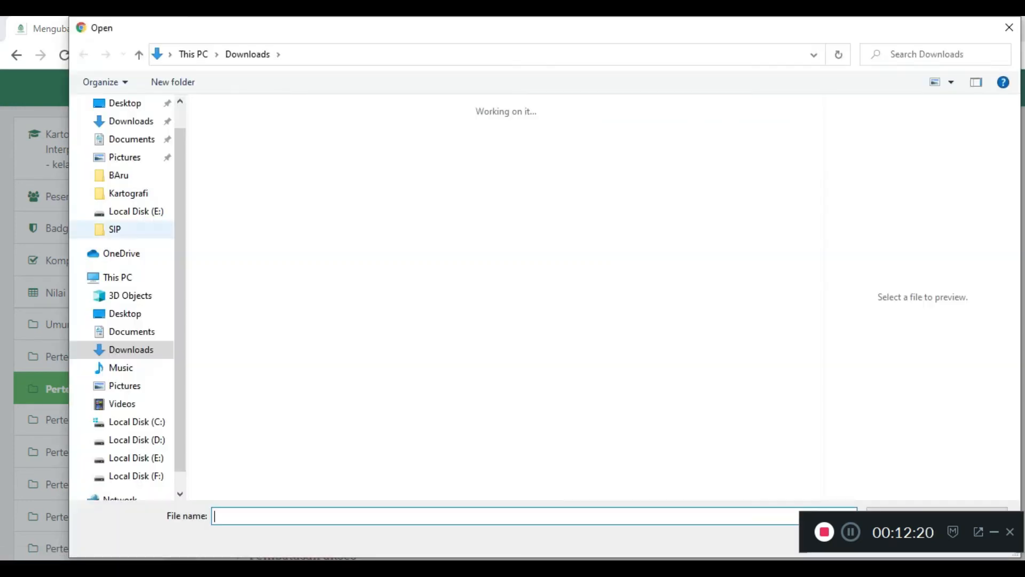
{"action": "left_click", "coordinate": [128, 224]}
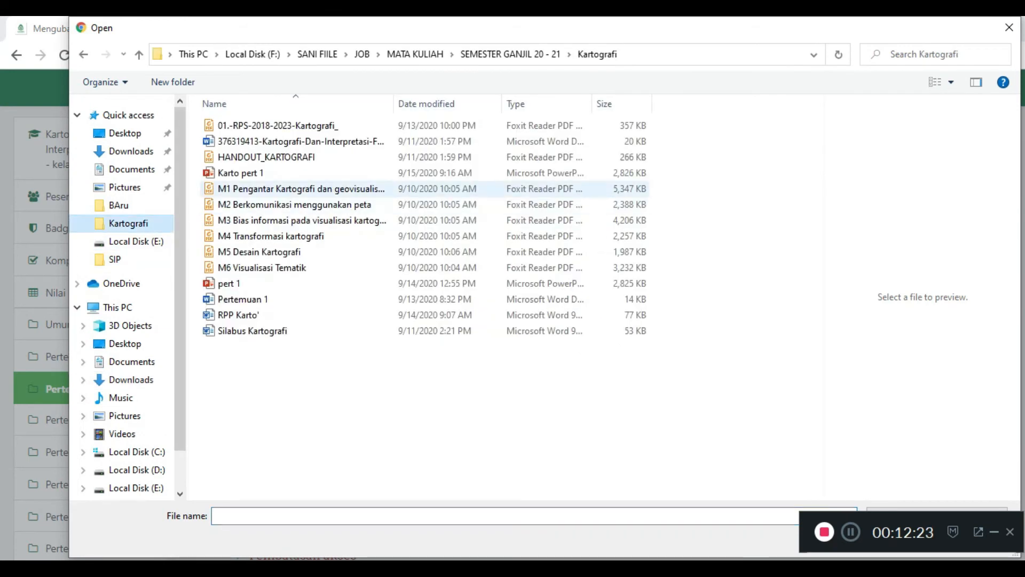
{"action": "left_click", "coordinate": [256, 173]}
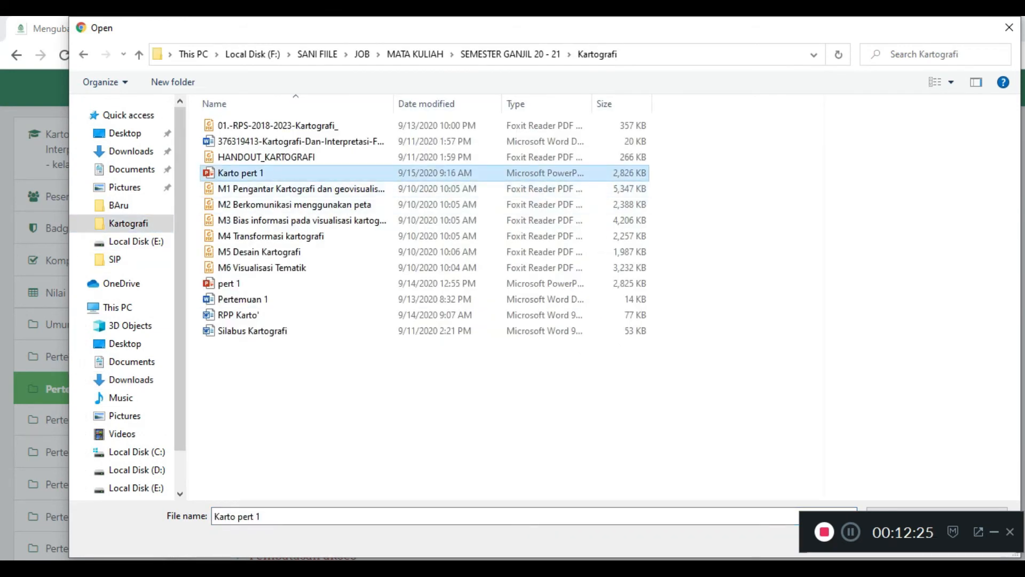
{"action": "left_click_drag", "start_coordinate": [480, 27], "coordinate": [310, 28]}
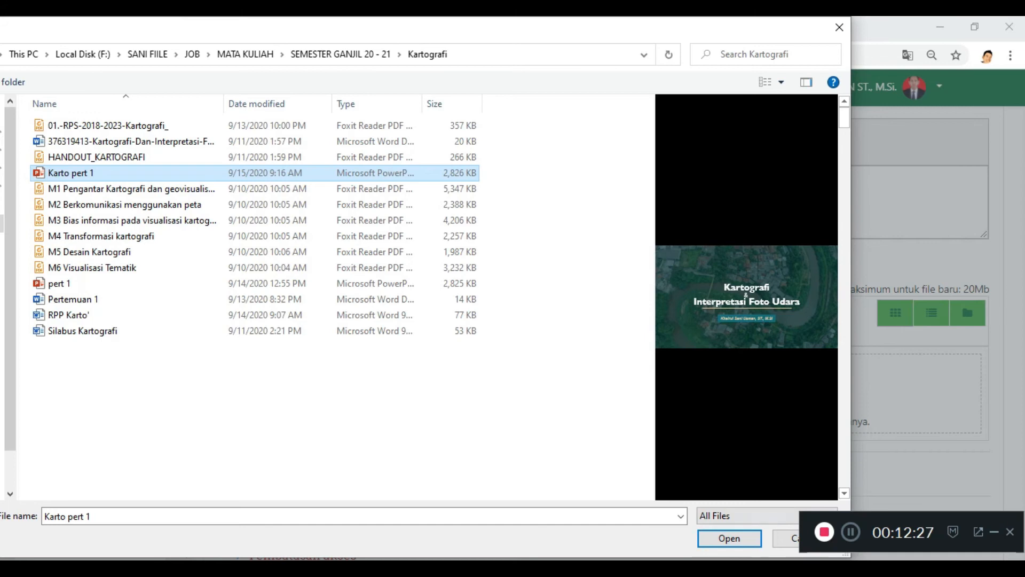
{"action": "left_click", "coordinate": [730, 537]}
{"action": "left_click", "coordinate": [585, 463]}
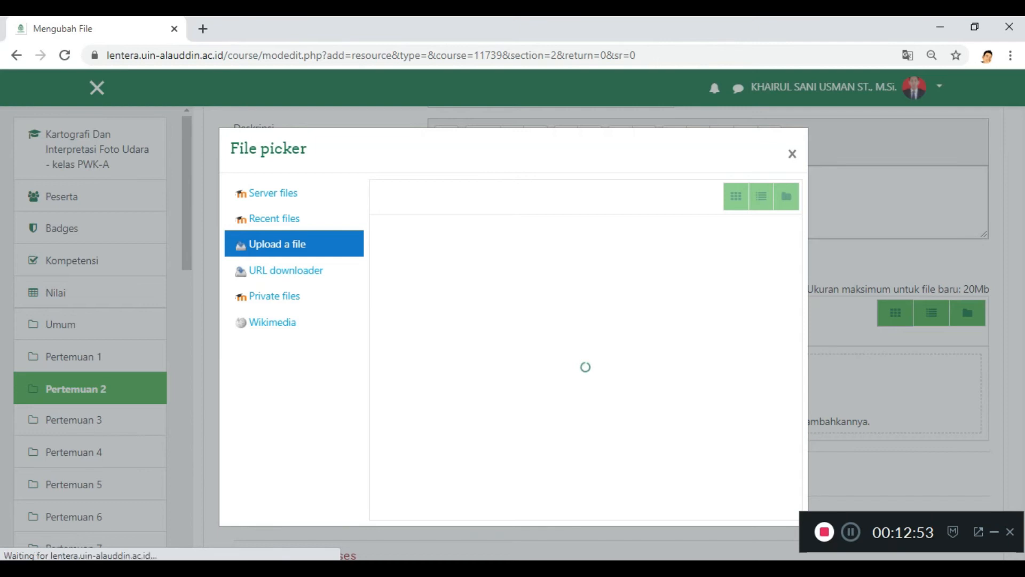
{"action": "scroll", "coordinate": [609, 331], "scroll_direction": "down", "scroll_amount": 2}
{"action": "scroll", "coordinate": [608, 331], "scroll_direction": "up", "scroll_amount": 1}
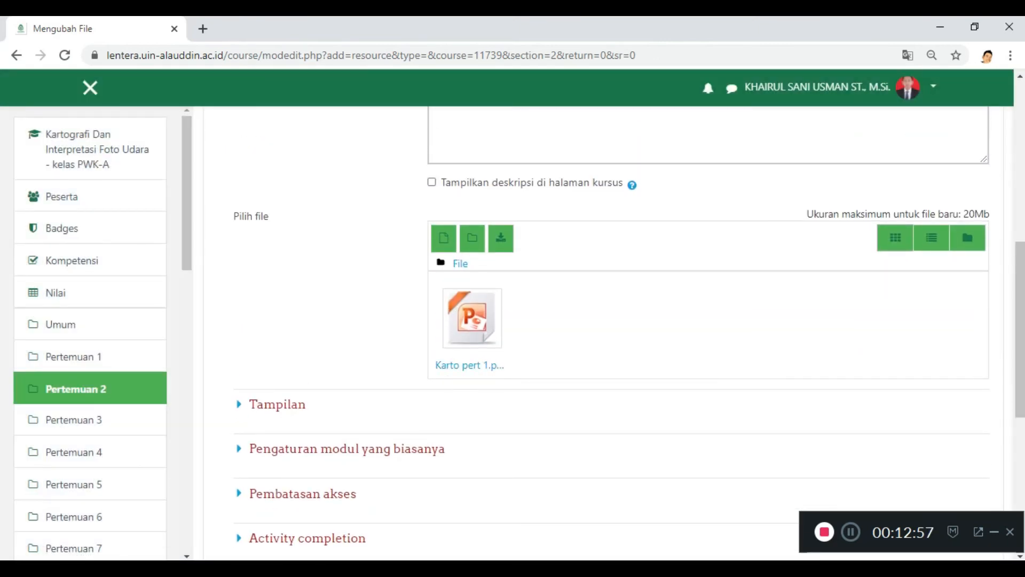
Step: Check the file resource's activity completion and access restriction settings, leave them unchanged, and save it back to the course
{"action": "scroll", "coordinate": [608, 331], "scroll_direction": "down", "scroll_amount": 3}
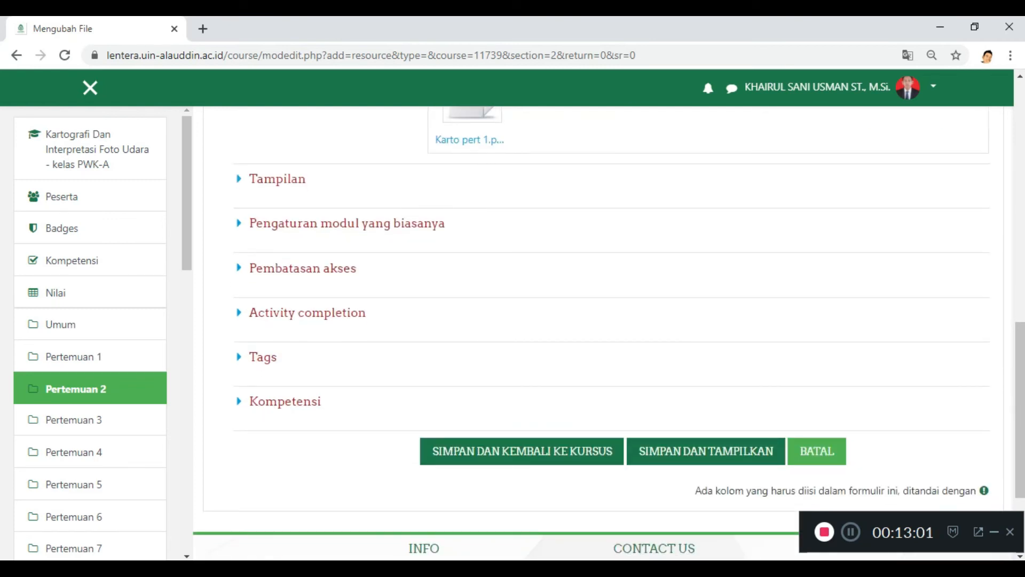
{"action": "left_click", "coordinate": [307, 312]}
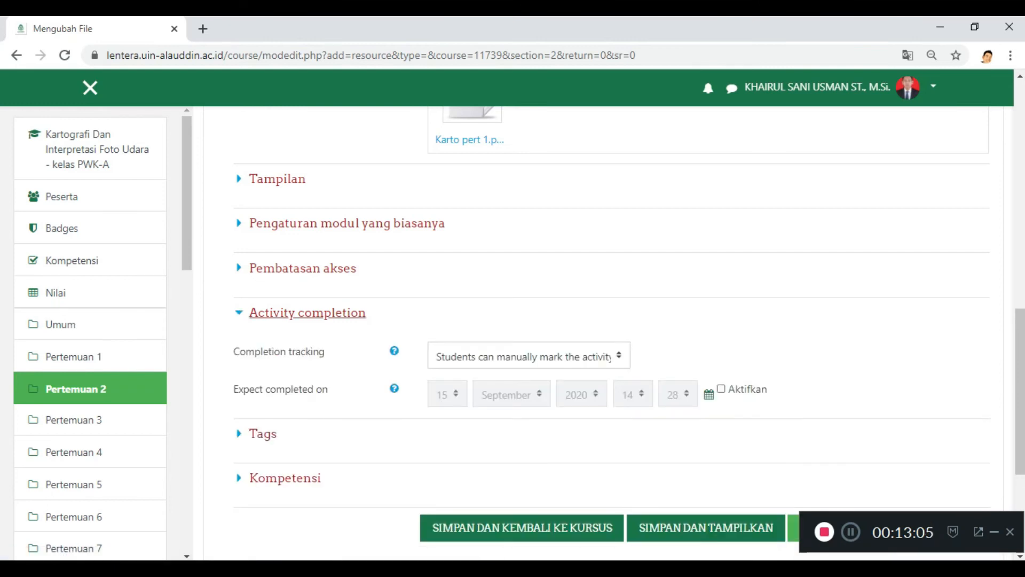
{"action": "left_click", "coordinate": [307, 312]}
{"action": "left_click", "coordinate": [303, 268]}
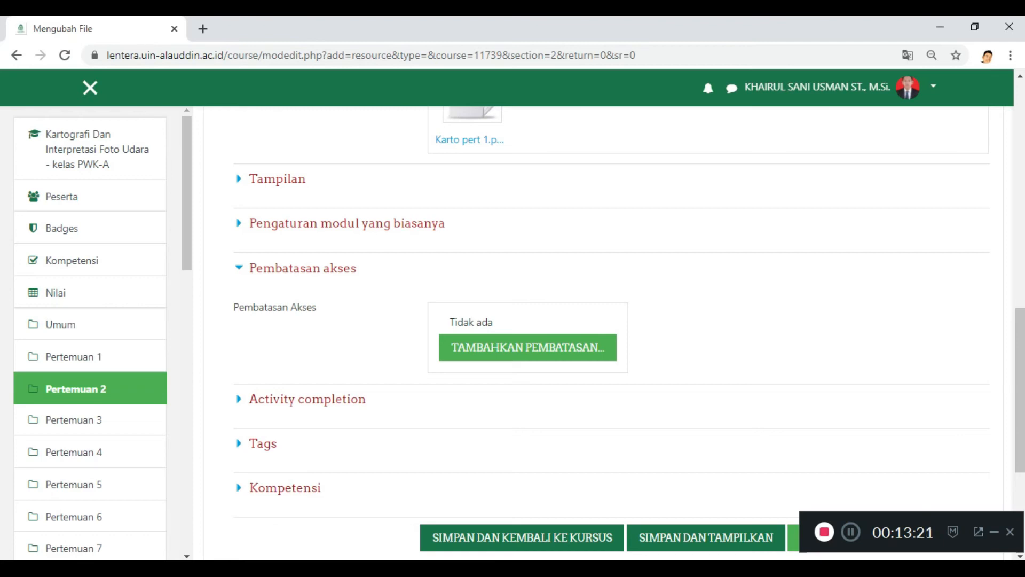
{"action": "scroll", "coordinate": [299, 195], "scroll_direction": "down", "scroll_amount": 2}
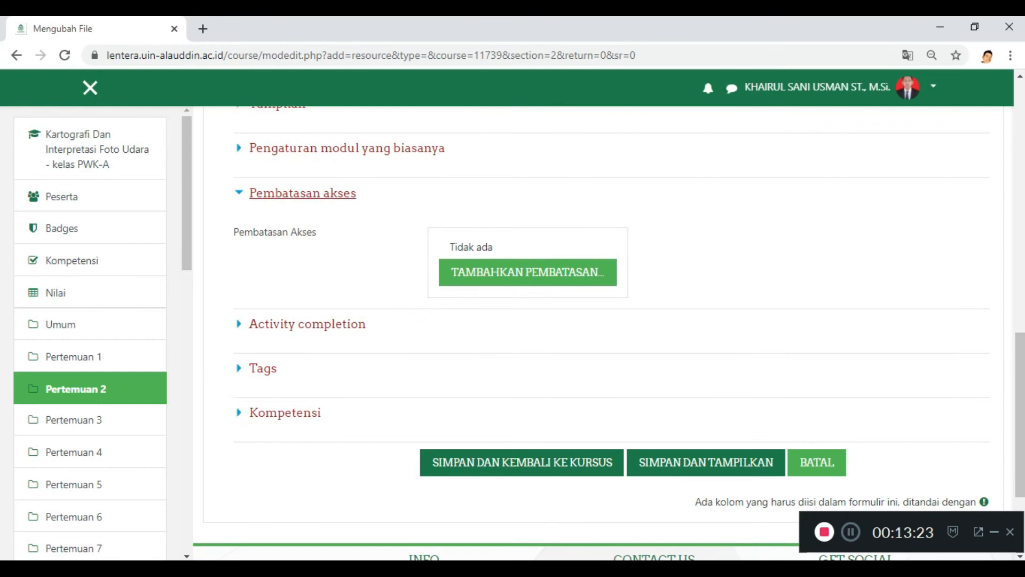
{"action": "left_click", "coordinate": [302, 193]}
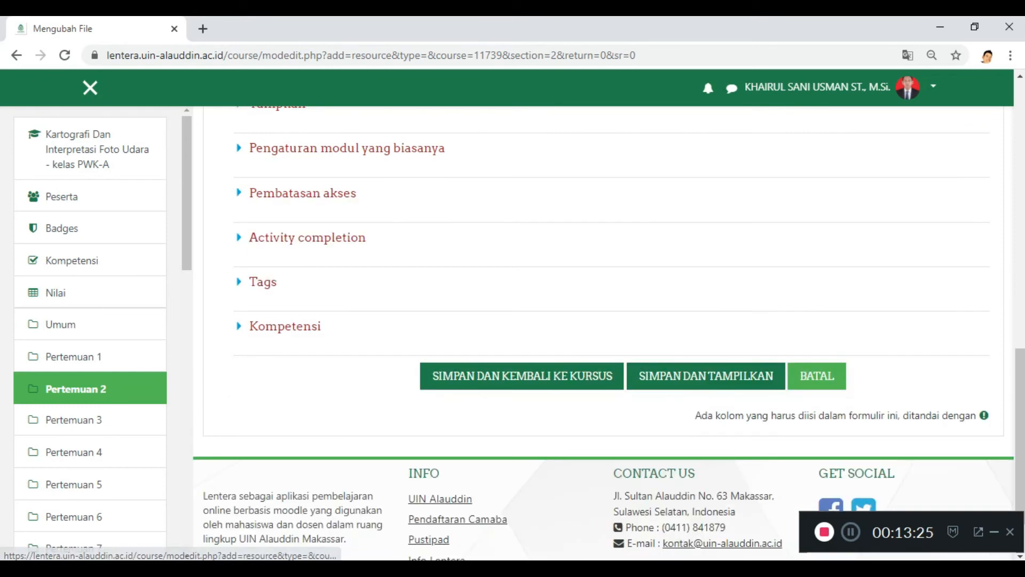
{"action": "left_click", "coordinate": [521, 376]}
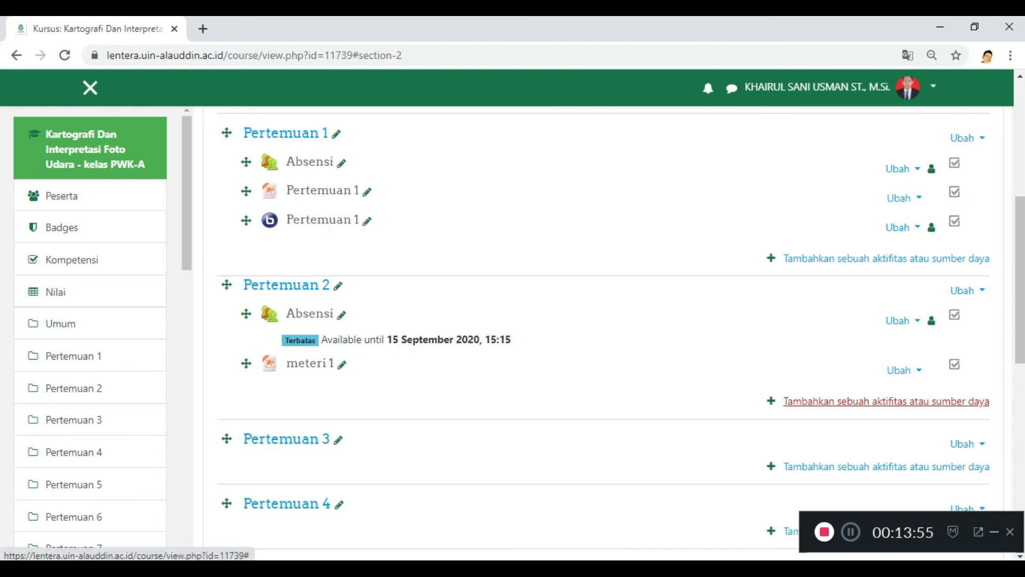
Step: Add a BigBlueButtonBN activity to Pertemuan 2 and name the virtual classroom "pwk a"
{"action": "left_click", "coordinate": [886, 401]}
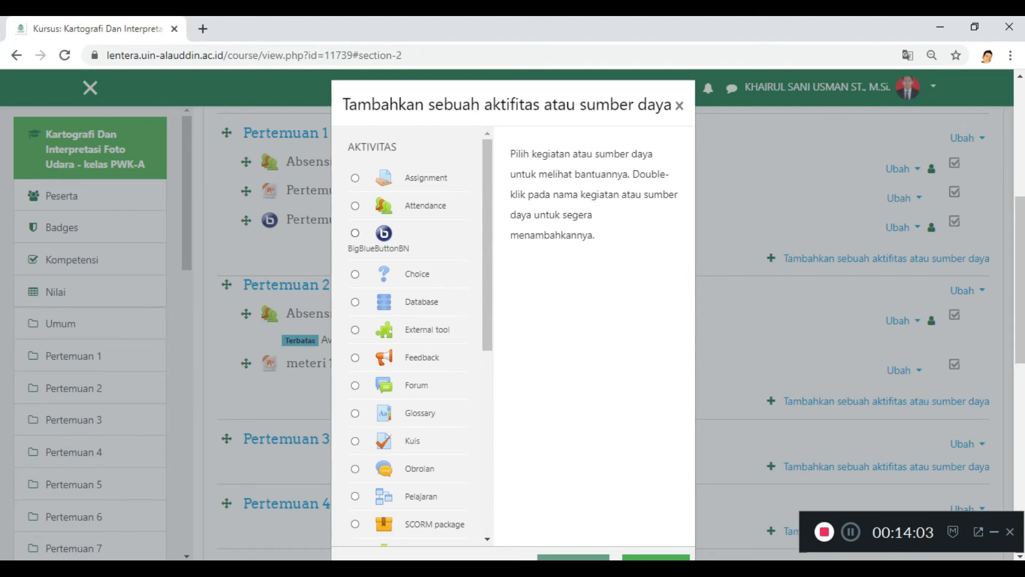
{"action": "left_click", "coordinate": [355, 233]}
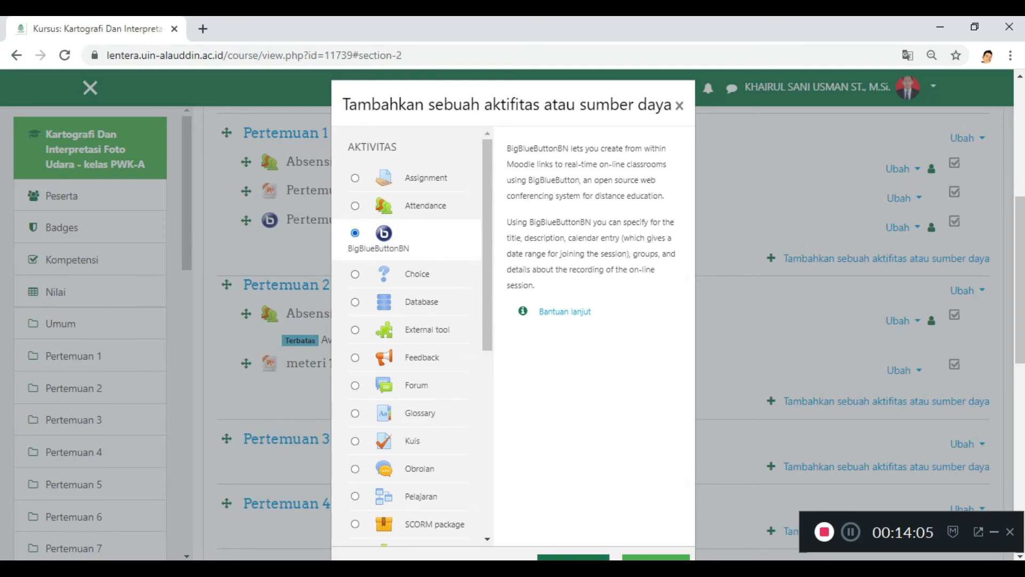
{"action": "scroll", "coordinate": [512, 315], "scroll_direction": "down", "scroll_amount": 1}
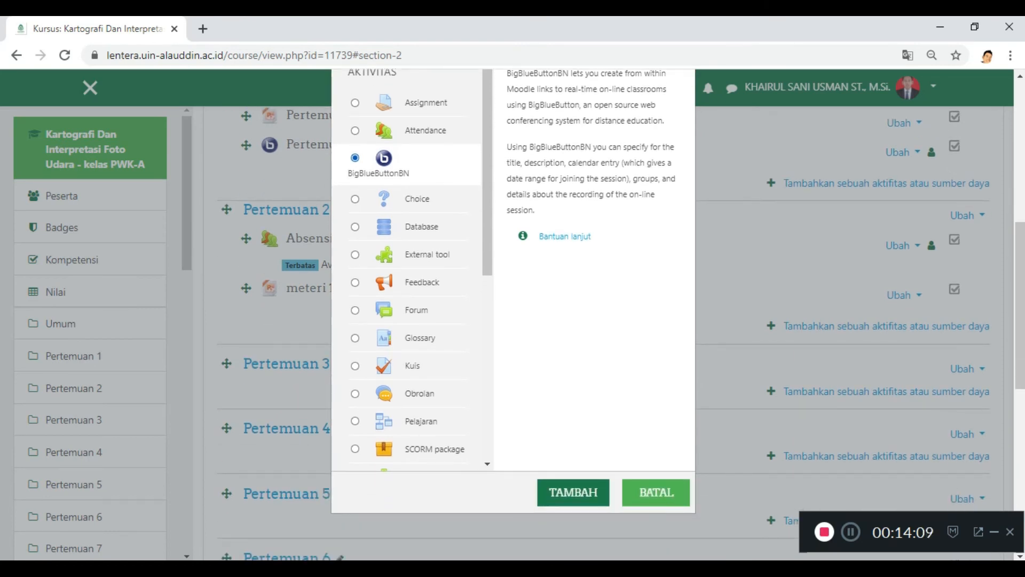
{"action": "scroll", "coordinate": [513, 315], "scroll_direction": "up", "scroll_amount": 1}
{"action": "scroll", "coordinate": [513, 315], "scroll_direction": "down", "scroll_amount": 1}
{"action": "left_click", "coordinate": [573, 492]}
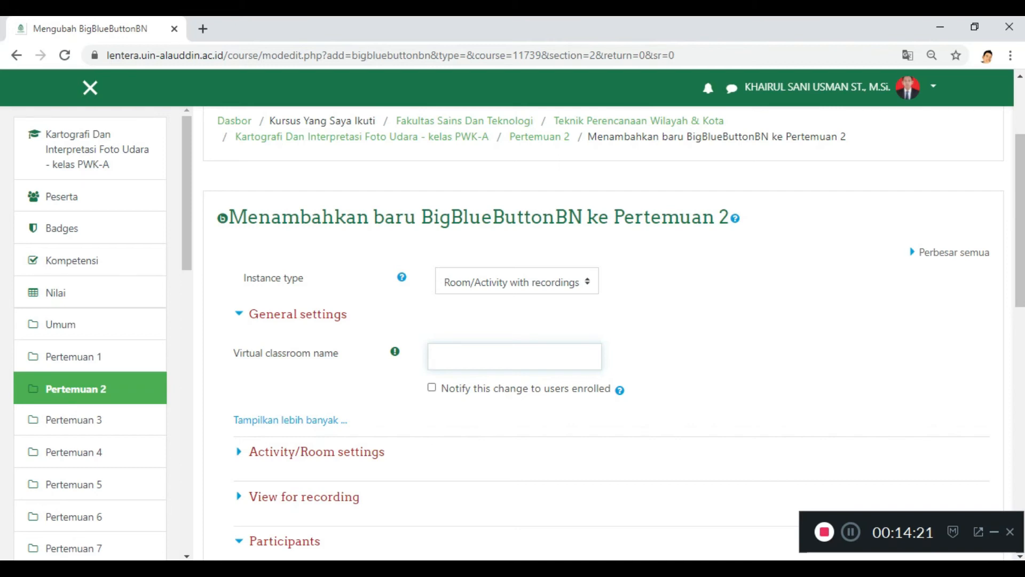
{"action": "type", "text": "pwk a"}
Step: Examine the virtual classroom's activity/room, recording view and participant settings
{"action": "scroll", "coordinate": [609, 331], "scroll_direction": "down", "scroll_amount": 3}
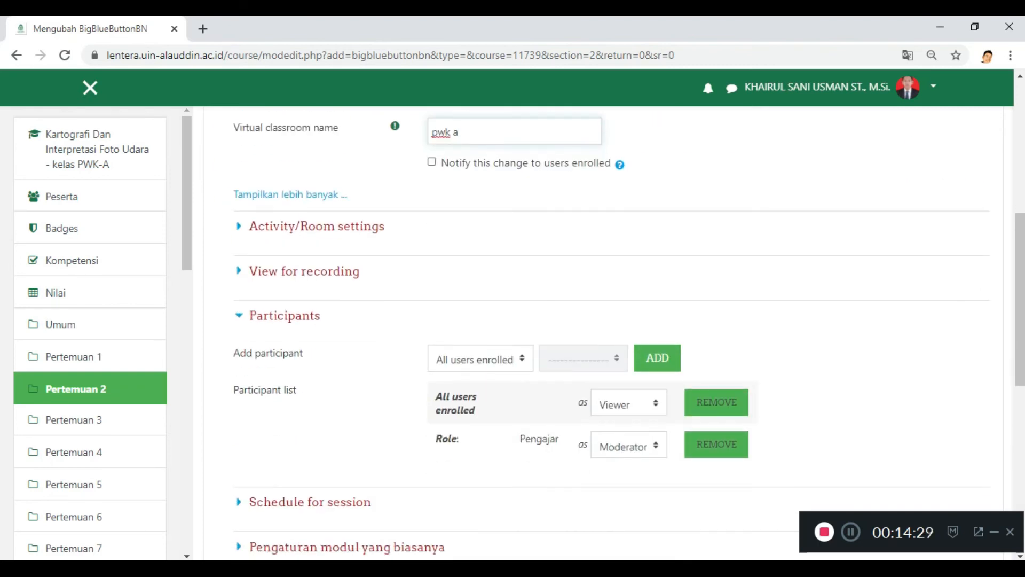
{"action": "left_click", "coordinate": [317, 226]}
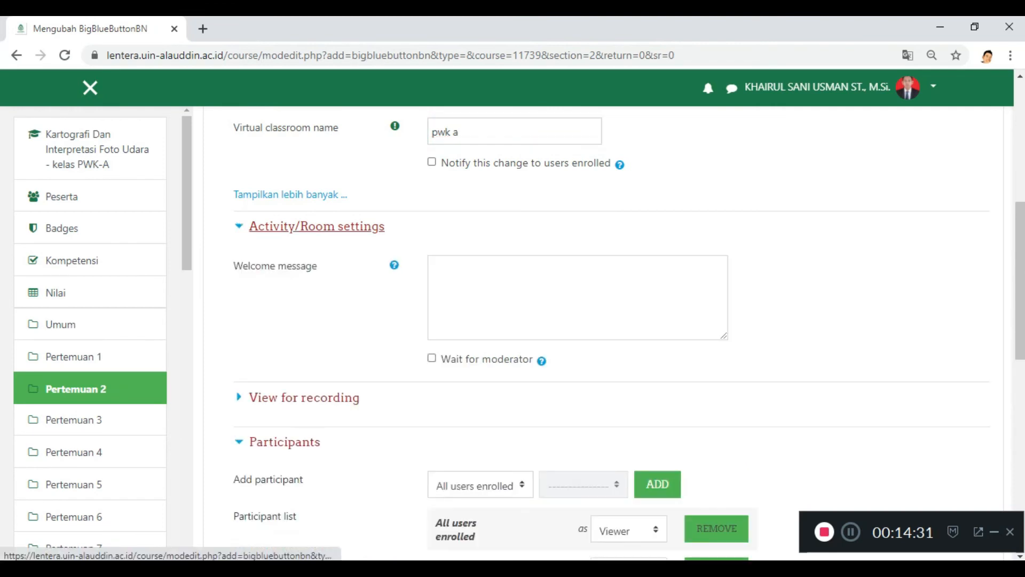
{"action": "left_click", "coordinate": [317, 226]}
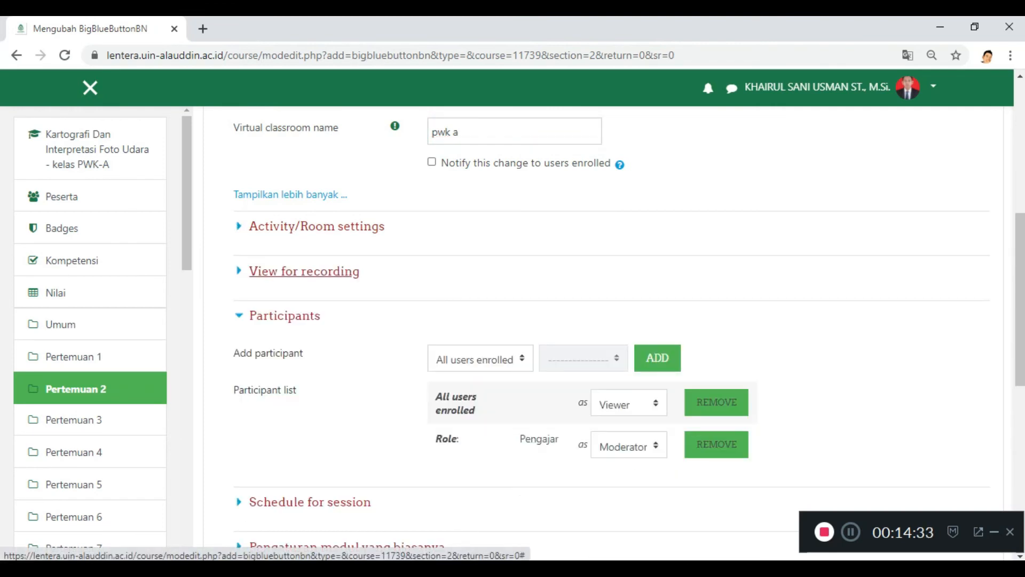
{"action": "left_click", "coordinate": [304, 270]}
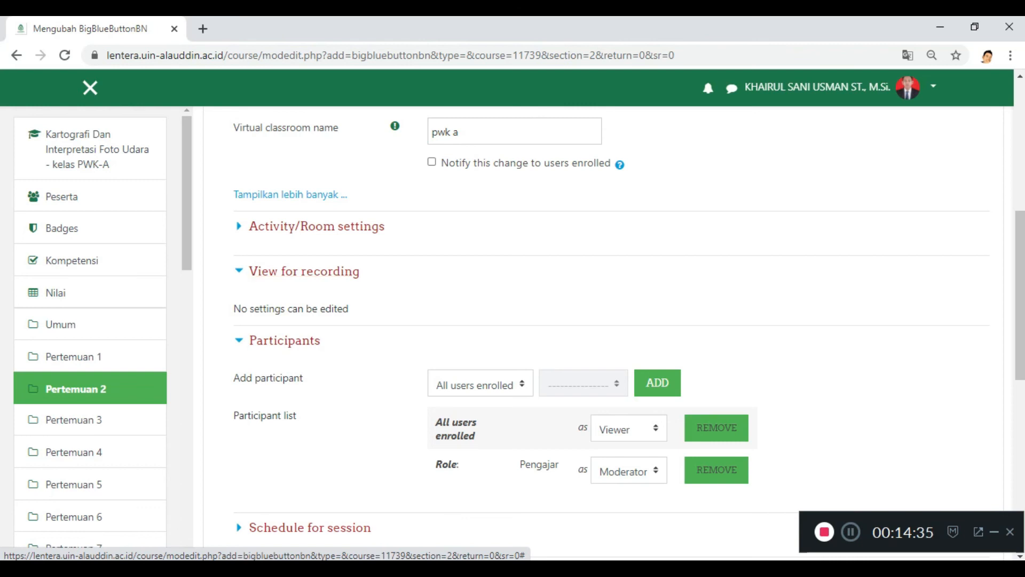
{"action": "left_click", "coordinate": [304, 271]}
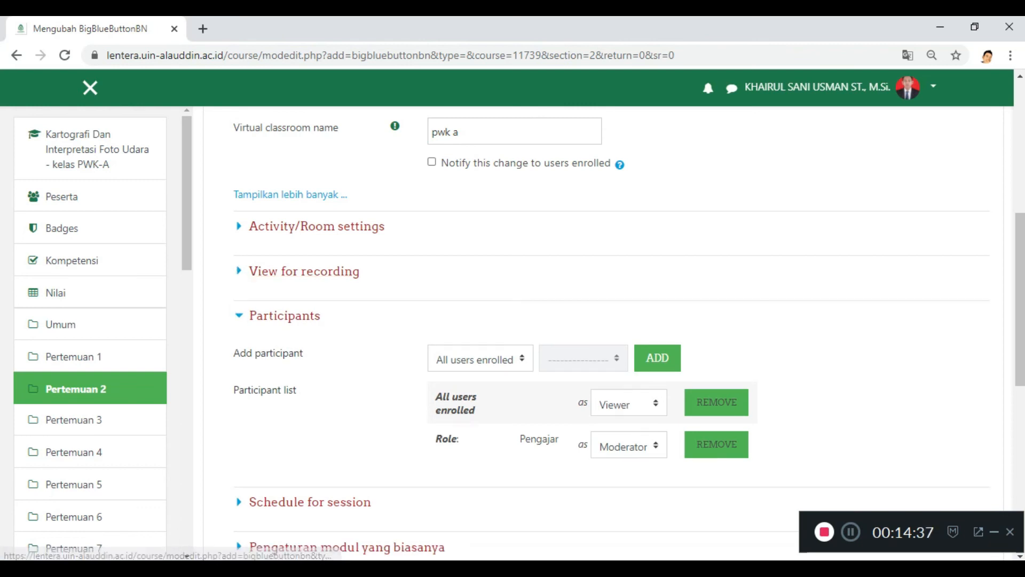
{"action": "scroll", "coordinate": [305, 270], "scroll_direction": "down", "scroll_amount": 1}
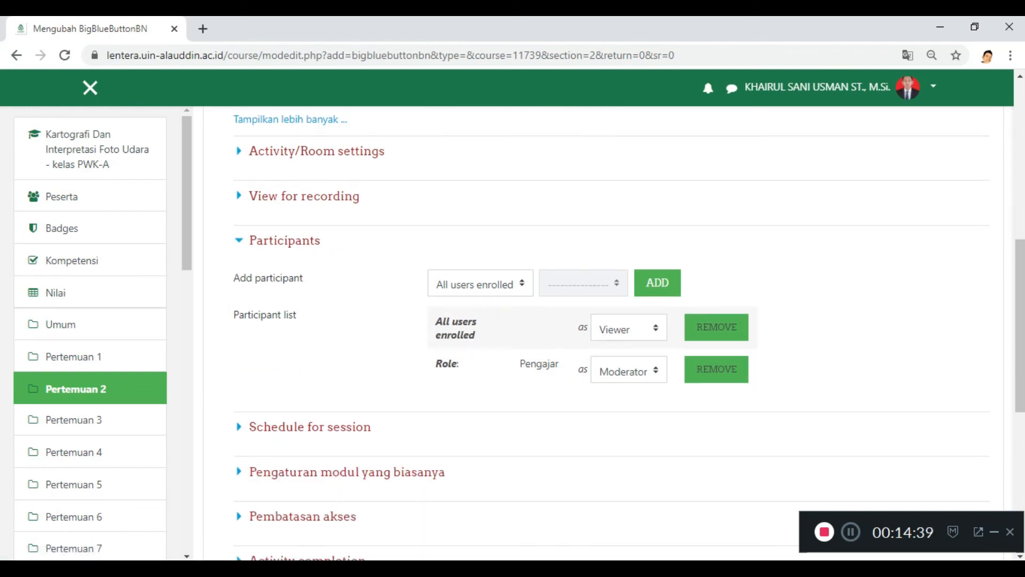
{"action": "left_click", "coordinate": [481, 283]}
{"action": "left_click", "coordinate": [481, 283]}
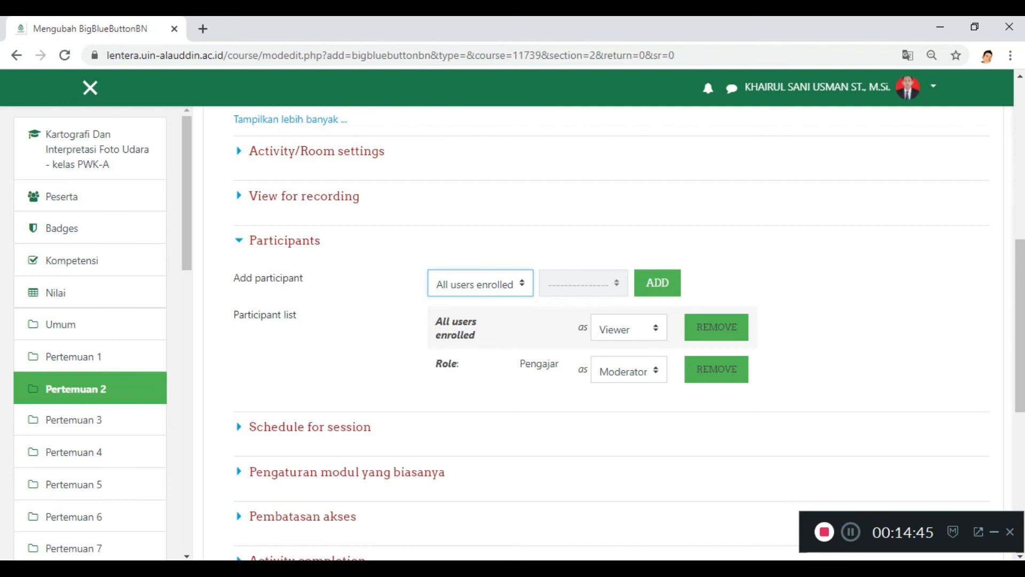
Step: Enable the session's join opening time and set it to 15 September 2020, 15:00
{"action": "scroll", "coordinate": [320, 278], "scroll_direction": "down", "scroll_amount": 3}
{"action": "right_click", "coordinate": [351, 276]}
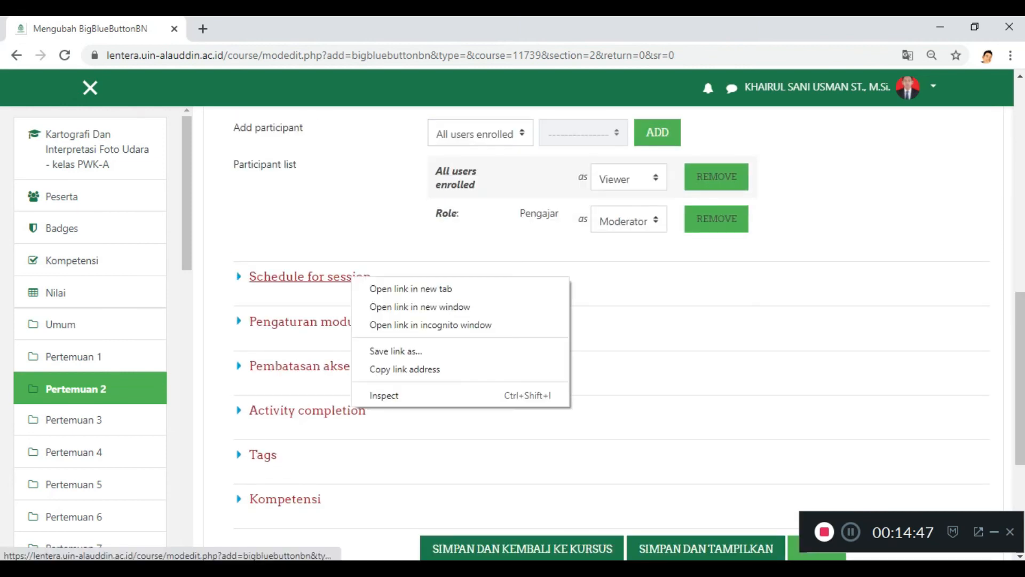
{"action": "left_click", "coordinate": [342, 276]}
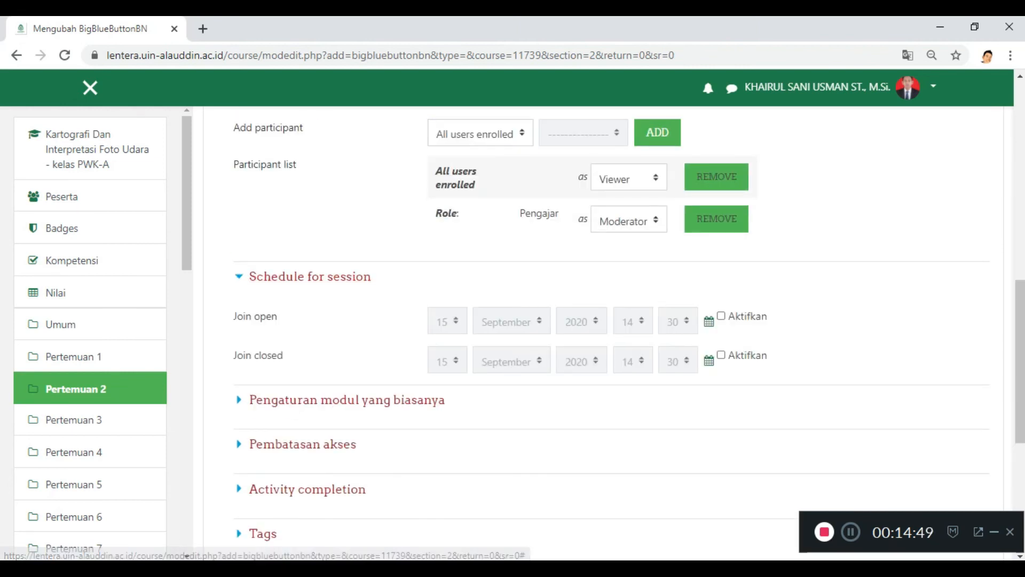
{"action": "left_click", "coordinate": [721, 315]}
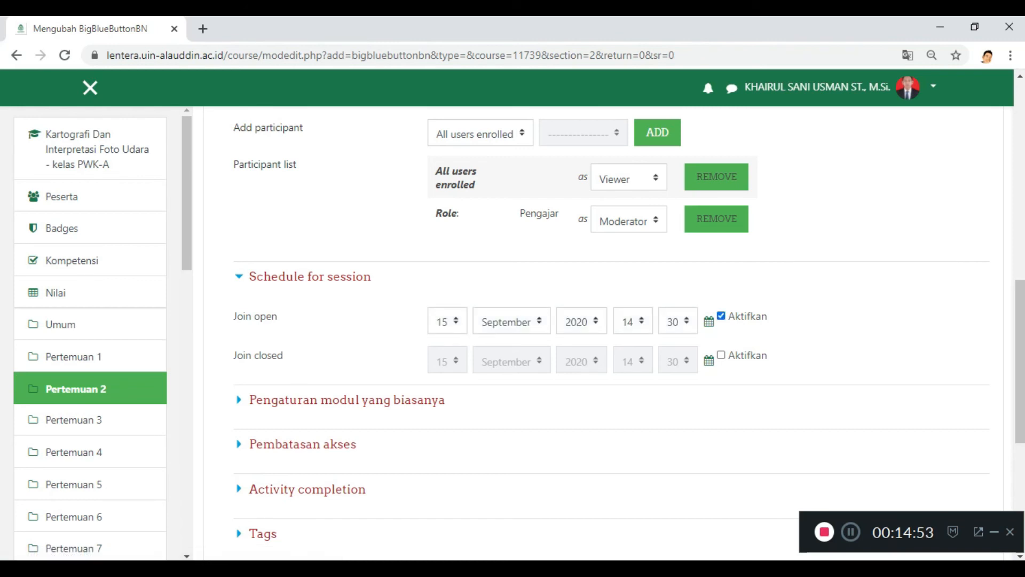
{"action": "left_click", "coordinate": [634, 321]}
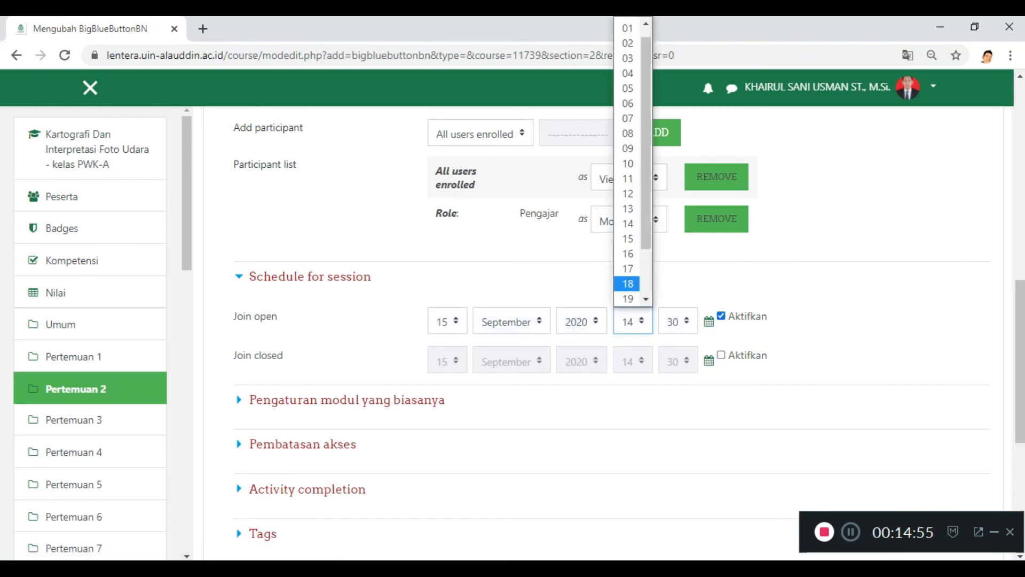
{"action": "left_click", "coordinate": [627, 250]}
{"action": "left_click", "coordinate": [677, 321]}
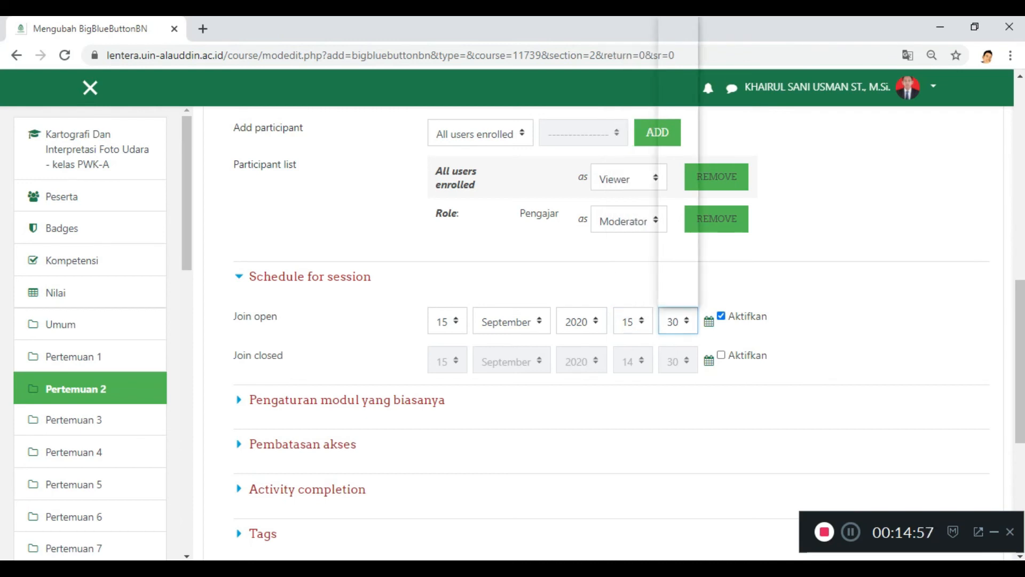
{"action": "scroll", "coordinate": [672, 223], "scroll_direction": "down", "scroll_amount": 5}
{"action": "scroll", "coordinate": [672, 223], "scroll_direction": "up", "scroll_amount": 10}
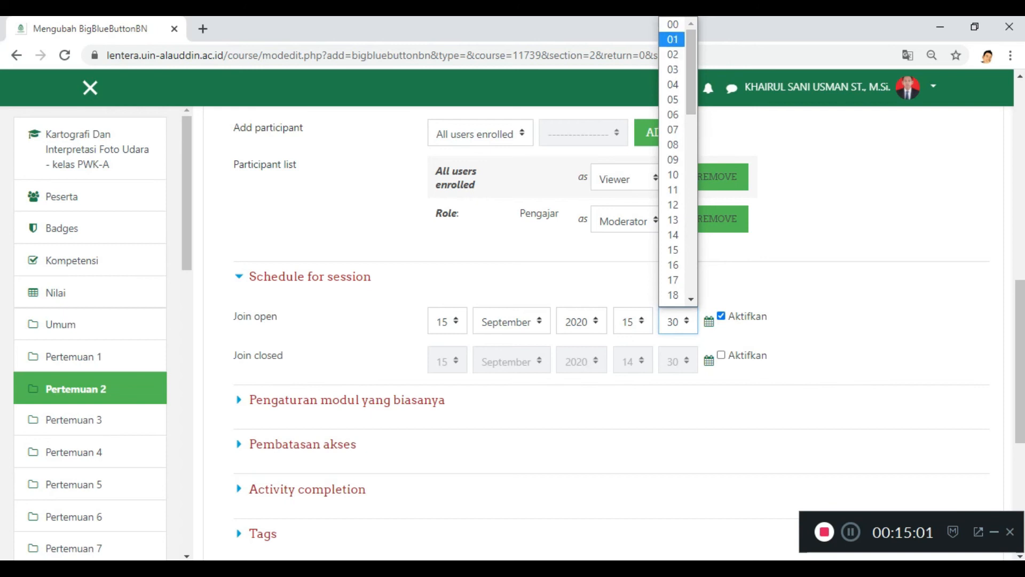
{"action": "left_click", "coordinate": [673, 25]}
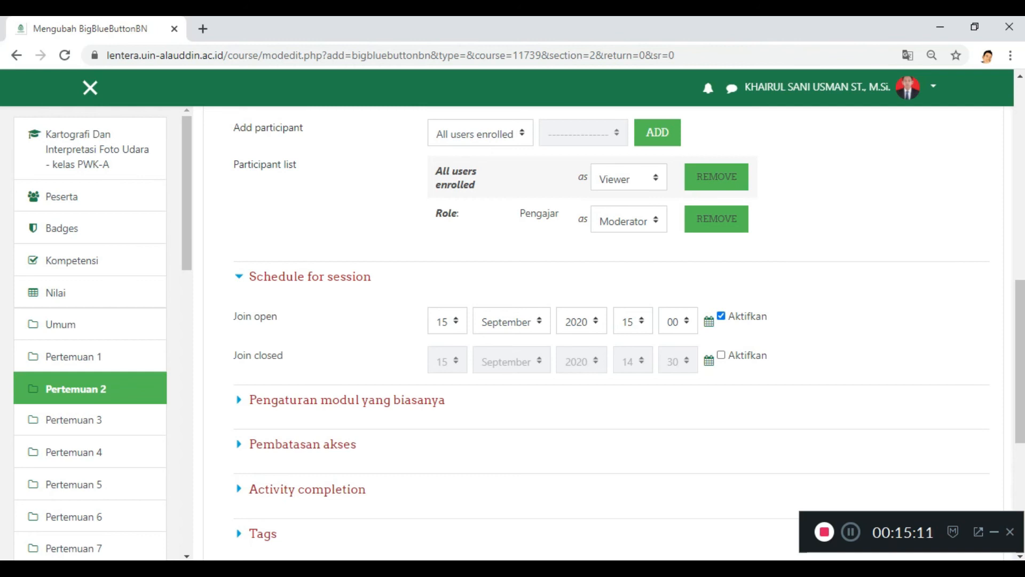
Step: Enable the session's join closing time and set it to 15 September 2020, 16:30
{"action": "left_click", "coordinate": [721, 355]}
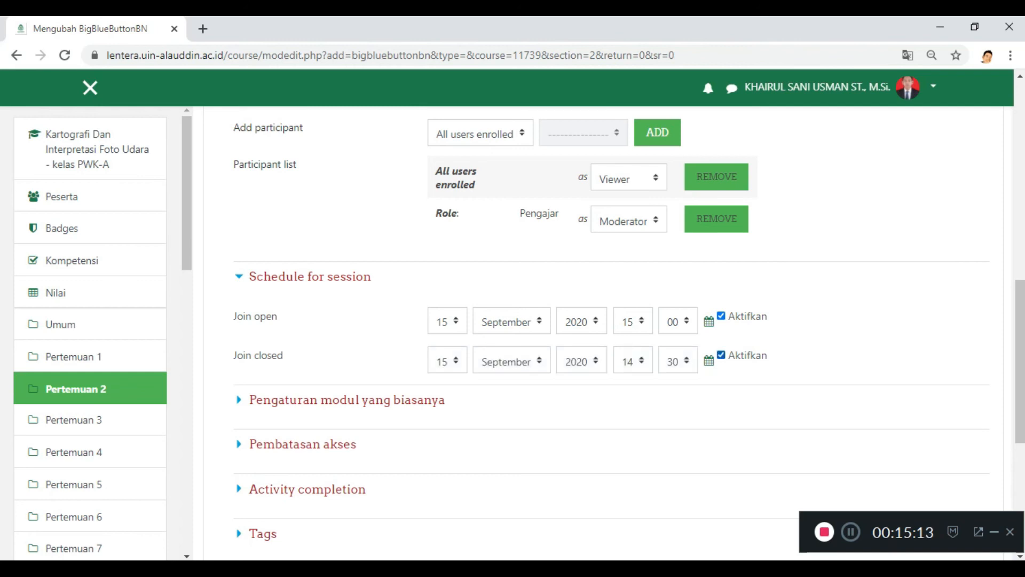
{"action": "left_click", "coordinate": [633, 360]}
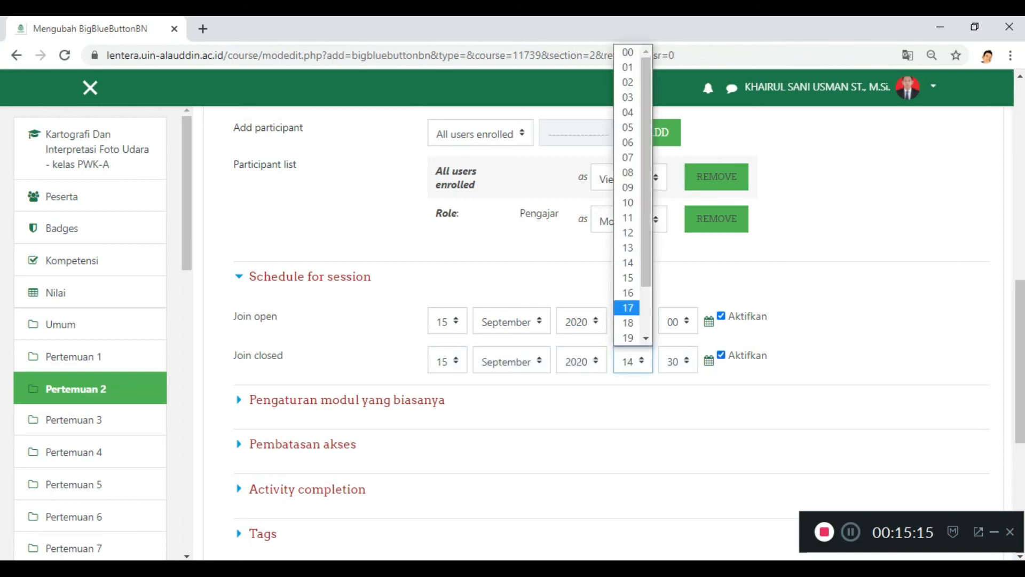
{"action": "left_click", "coordinate": [628, 293]}
{"action": "left_click", "coordinate": [678, 361]}
{"action": "scroll", "coordinate": [673, 213], "scroll_direction": "down", "scroll_amount": 1}
{"action": "left_click", "coordinate": [672, 307]}
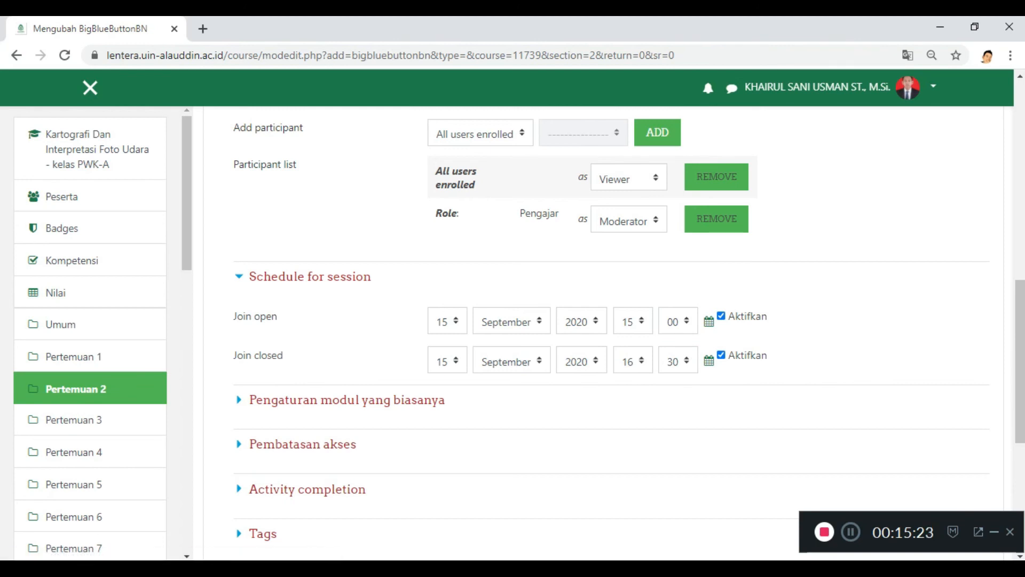
Step: Check the virtual classroom's access restrictions without adding any, and save the activity back to the course
{"action": "scroll", "coordinate": [609, 331], "scroll_direction": "down", "scroll_amount": 3}
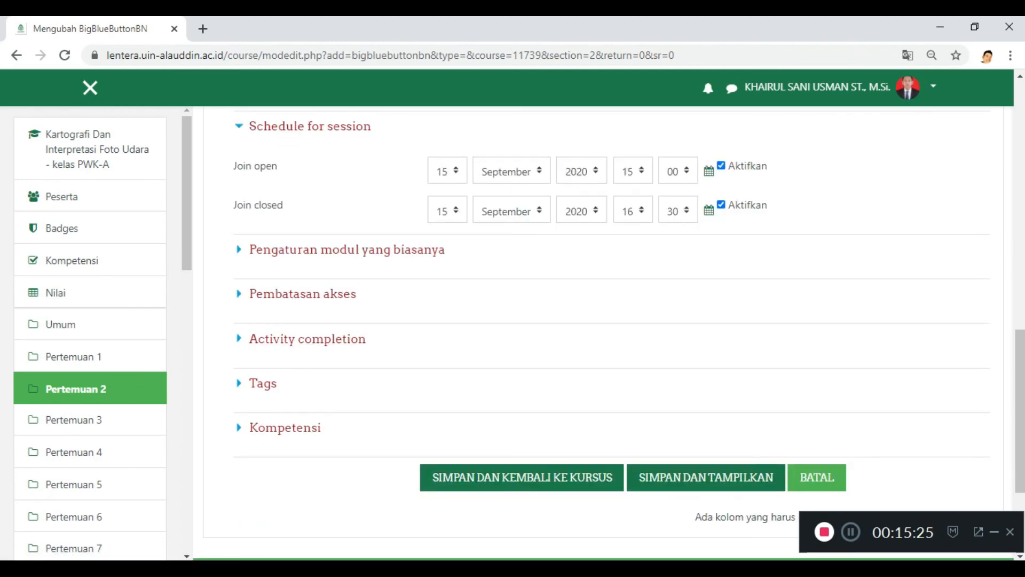
{"action": "left_click", "coordinate": [302, 294]}
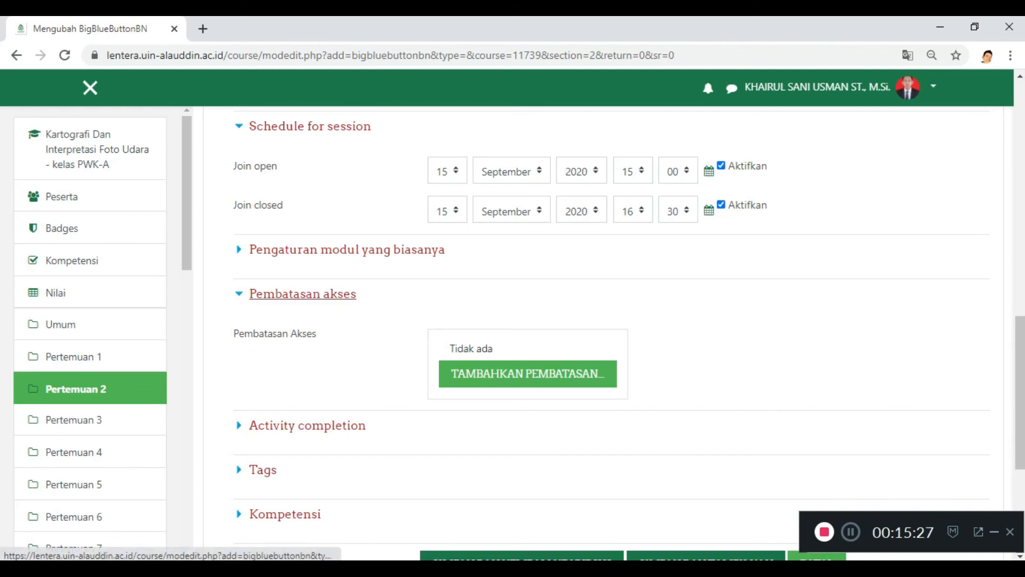
{"action": "left_click", "coordinate": [302, 293]}
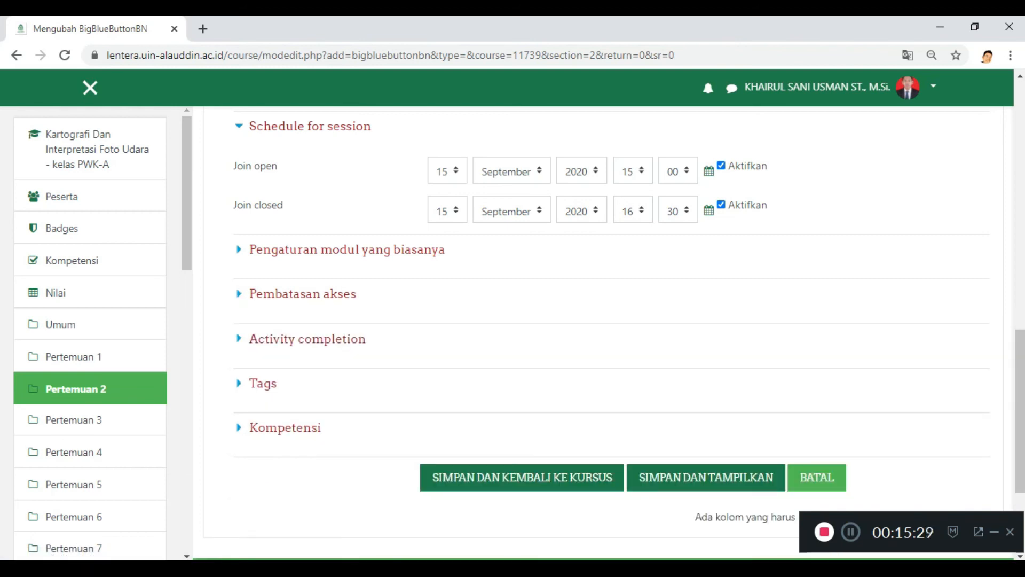
{"action": "left_click", "coordinate": [522, 478]}
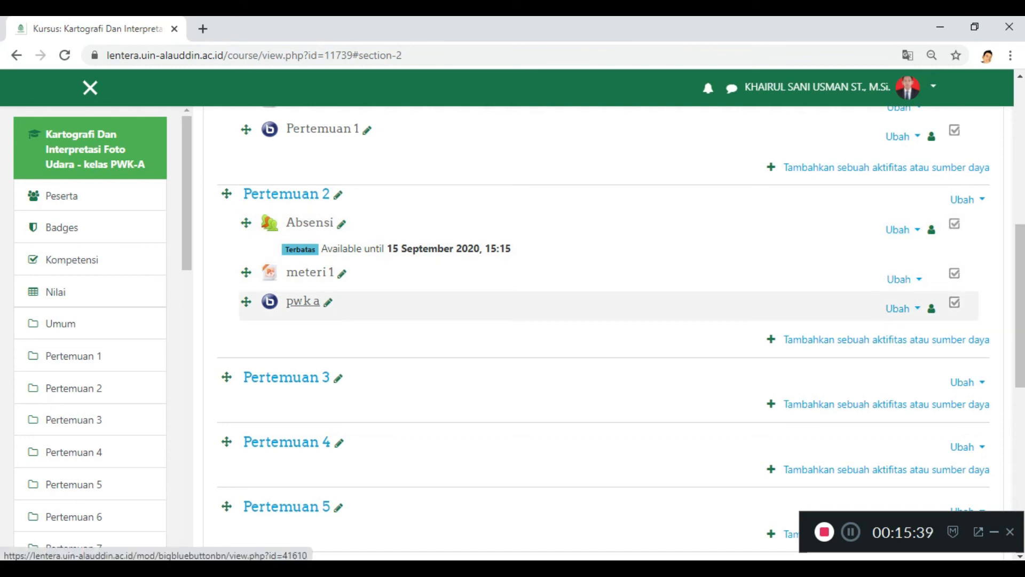
Step: Open the "pwk a" virtual classroom from Pertemuan 2 and examine its conference status and join times
{"action": "left_click", "coordinate": [303, 301]}
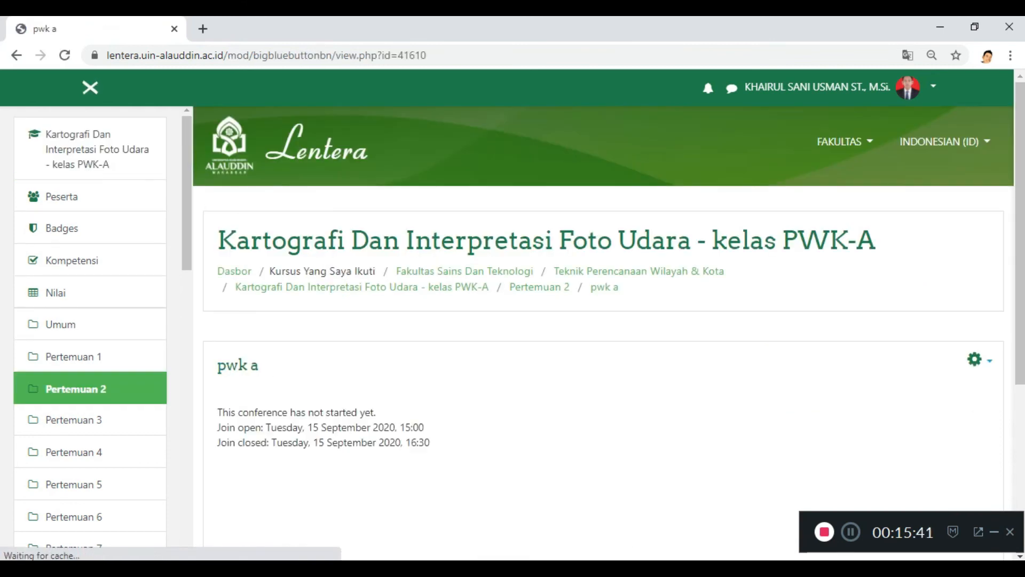
{"action": "scroll", "coordinate": [604, 331], "scroll_direction": "down", "scroll_amount": 3}
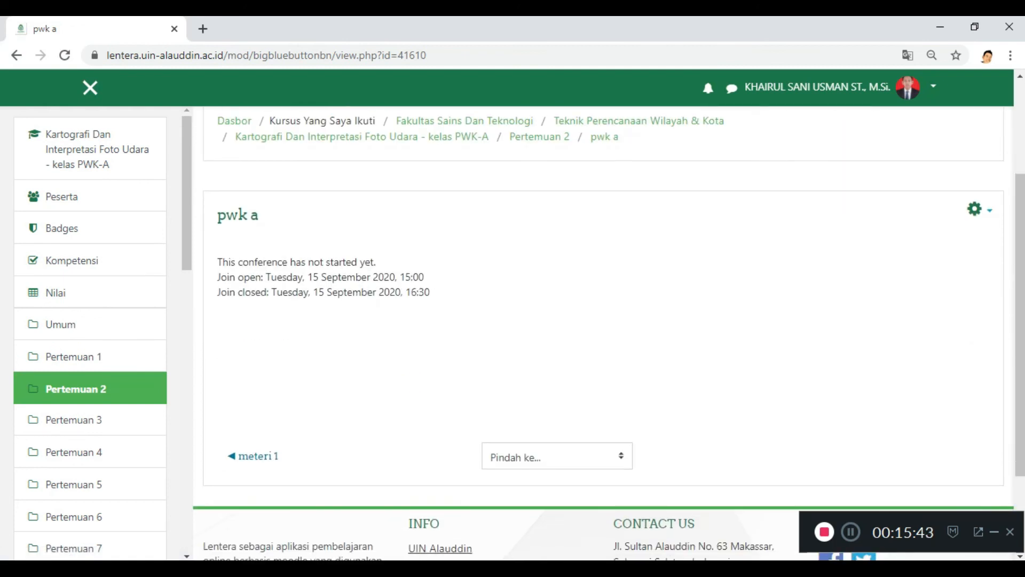
{"action": "scroll", "coordinate": [603, 331], "scroll_direction": "up", "scroll_amount": 1}
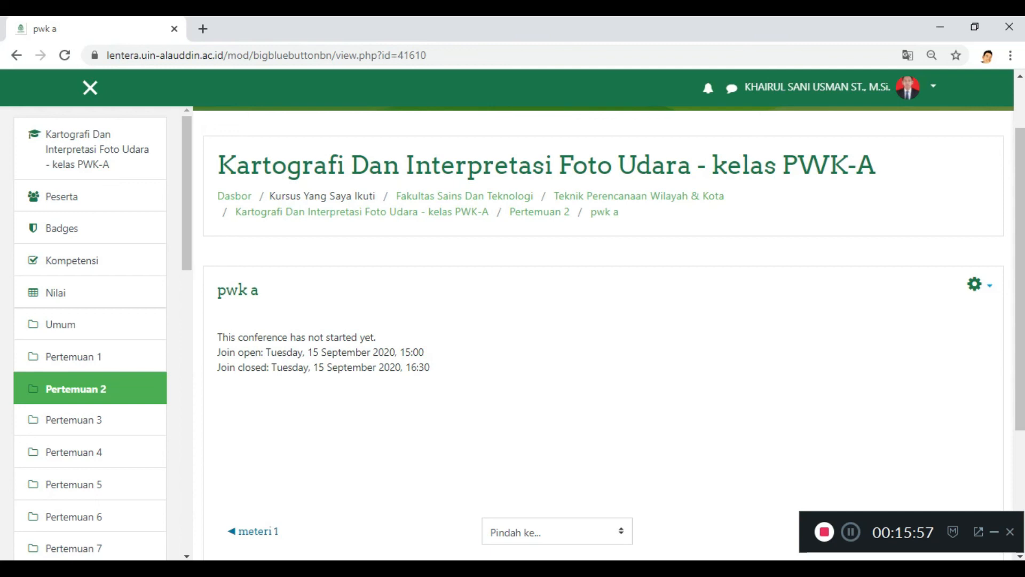
{"action": "left_click_drag", "start_coordinate": [218, 322], "coordinate": [502, 368]}
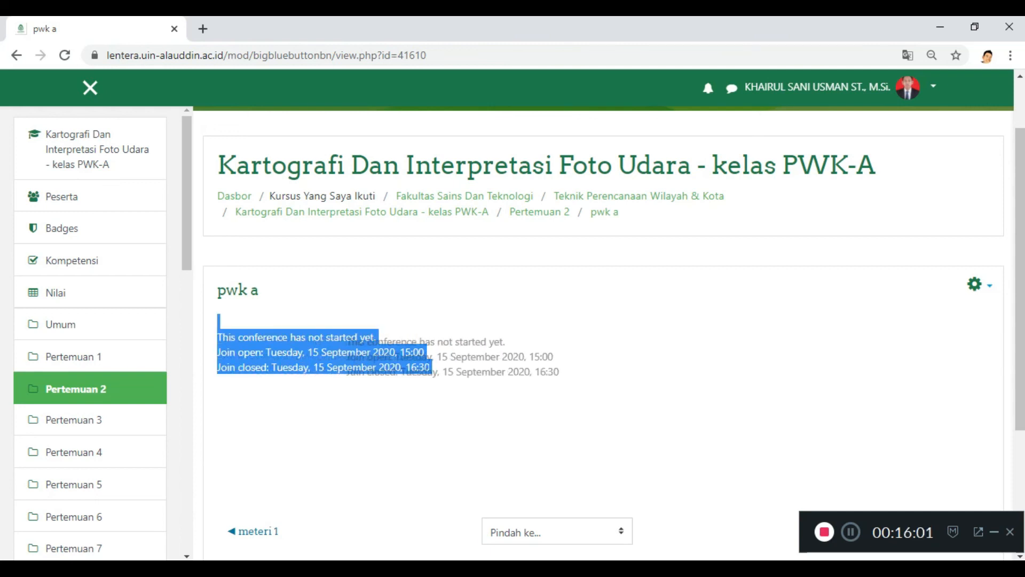
Step: Check the rest of the virtual classroom page, return to the course page and review the activities under Pertemuan 2
{"action": "left_click", "coordinate": [502, 368]}
{"action": "scroll", "coordinate": [502, 369], "scroll_direction": "down", "scroll_amount": 3}
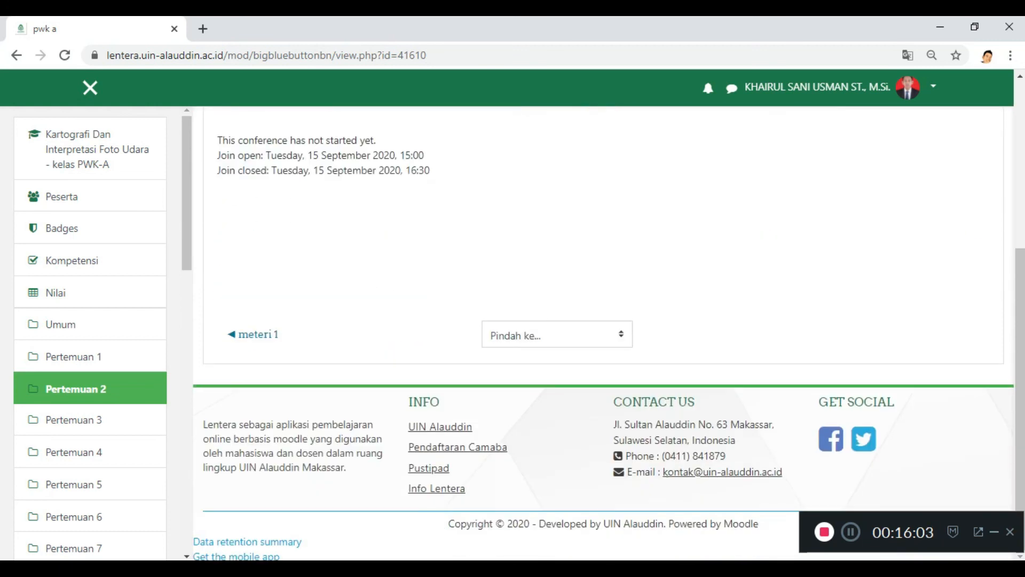
{"action": "scroll", "coordinate": [603, 331], "scroll_direction": "up", "scroll_amount": 4}
{"action": "scroll", "coordinate": [604, 331], "scroll_direction": "down", "scroll_amount": 2}
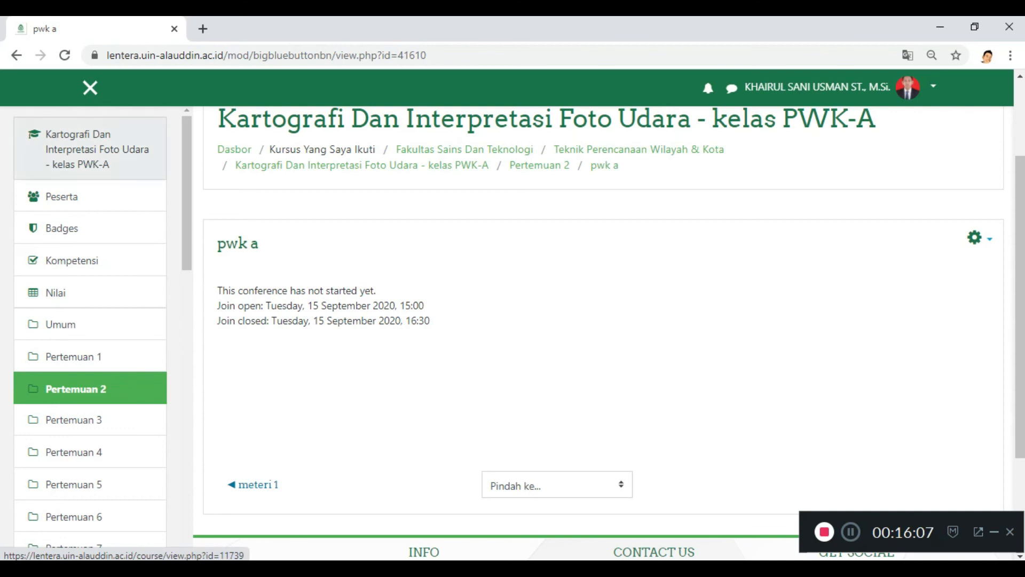
{"action": "left_click", "coordinate": [96, 149]}
{"action": "scroll", "coordinate": [587, 385], "scroll_direction": "down", "scroll_amount": 3}
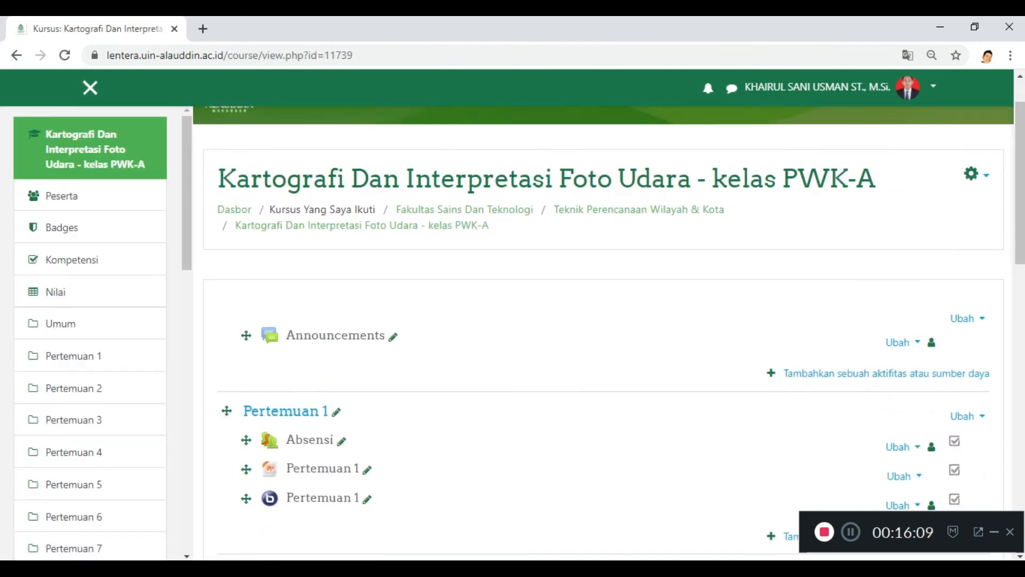
{"action": "scroll", "coordinate": [609, 384], "scroll_direction": "down", "scroll_amount": 1}
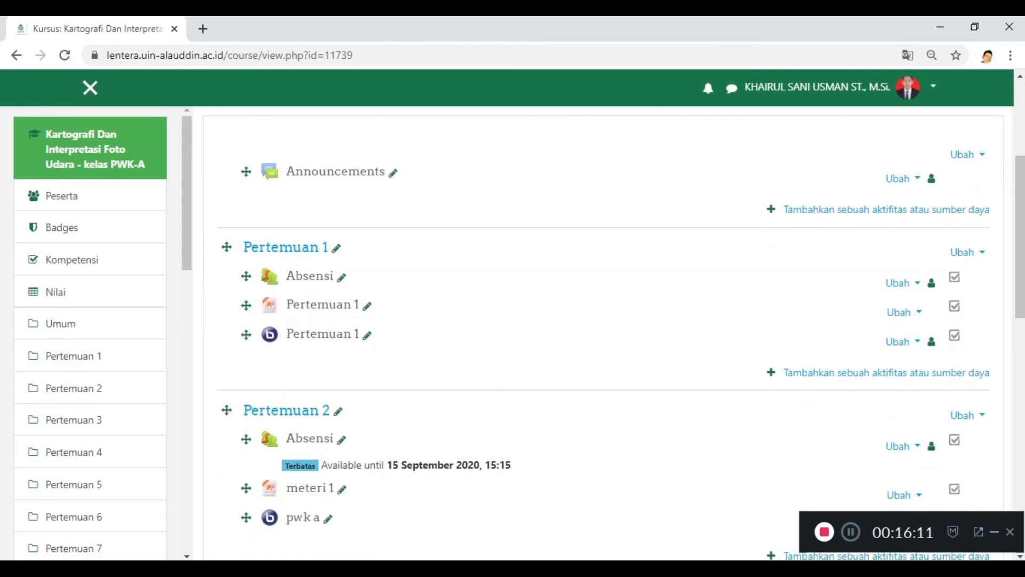
{"action": "scroll", "coordinate": [608, 384], "scroll_direction": "down", "scroll_amount": 1}
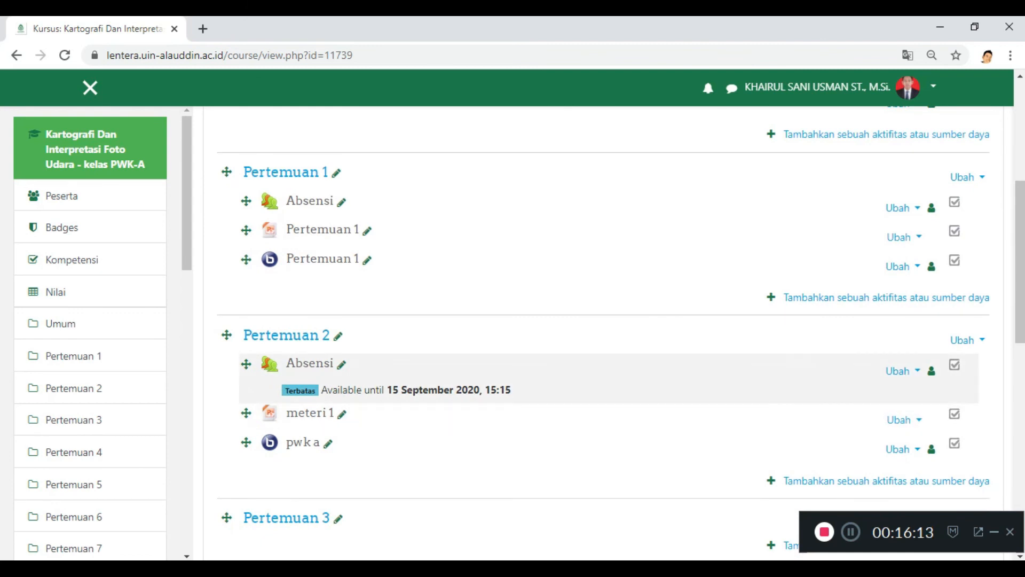
{"action": "scroll", "coordinate": [609, 385], "scroll_direction": "down", "scroll_amount": 1}
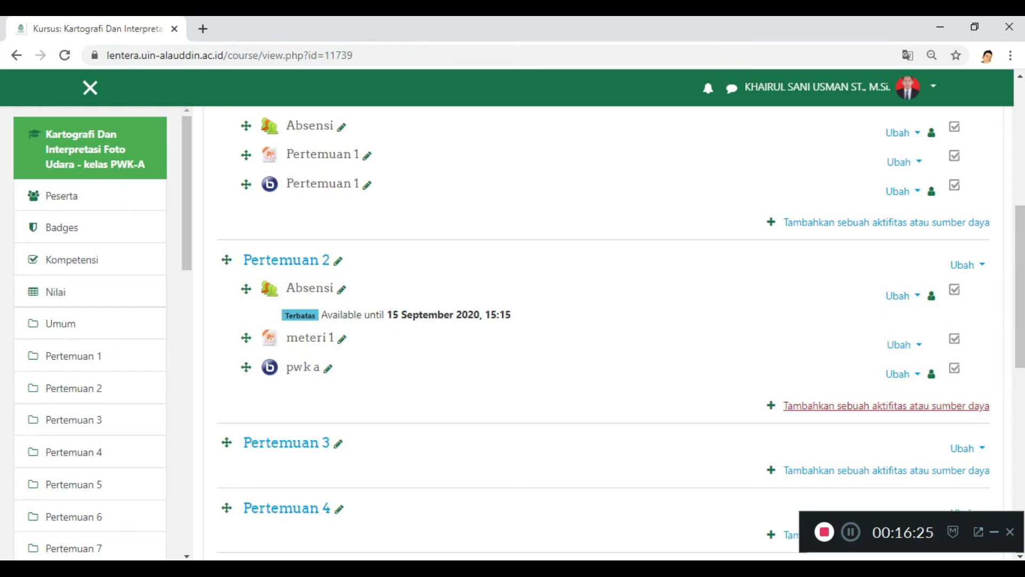
Step: Start adding a URL resource to Pertemuan 2
{"action": "left_click", "coordinate": [886, 406]}
{"action": "scroll", "coordinate": [408, 337], "scroll_direction": "down", "scroll_amount": 7}
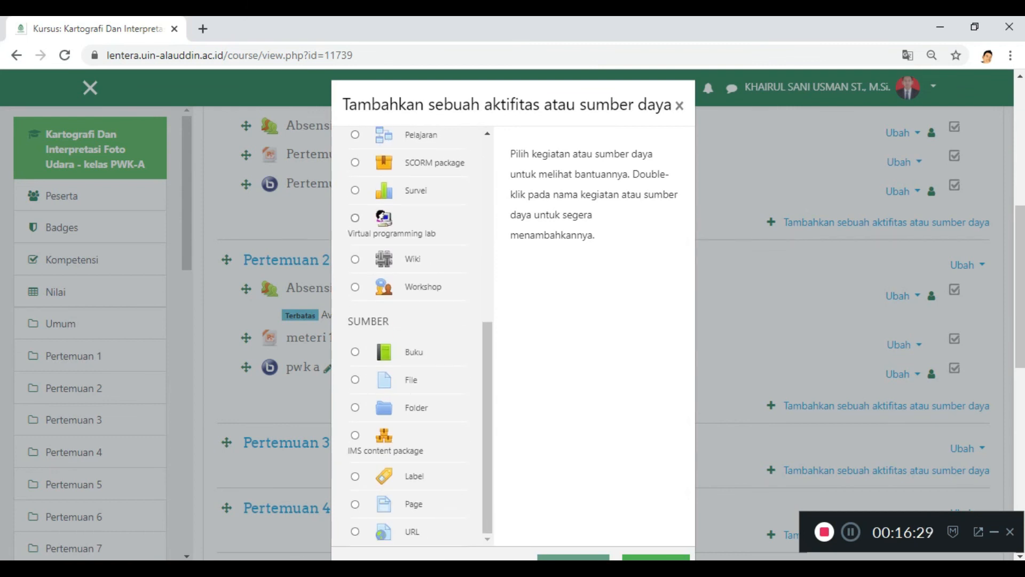
{"action": "scroll", "coordinate": [409, 337], "scroll_direction": "down", "scroll_amount": 3}
{"action": "scroll", "coordinate": [408, 267], "scroll_direction": "up", "scroll_amount": 8}
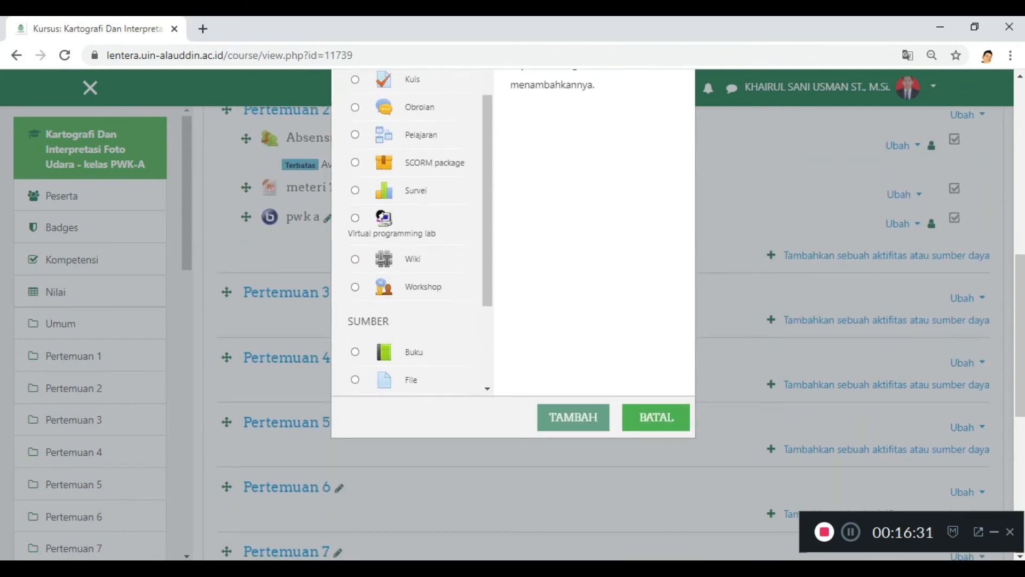
{"action": "scroll", "coordinate": [408, 347], "scroll_direction": "down", "scroll_amount": 6}
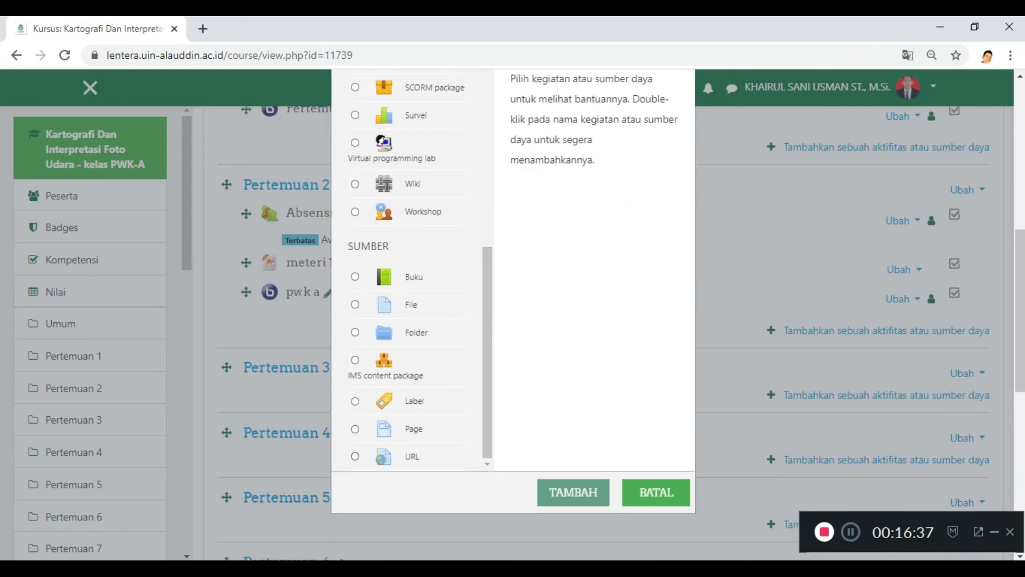
{"action": "left_click", "coordinate": [355, 456]}
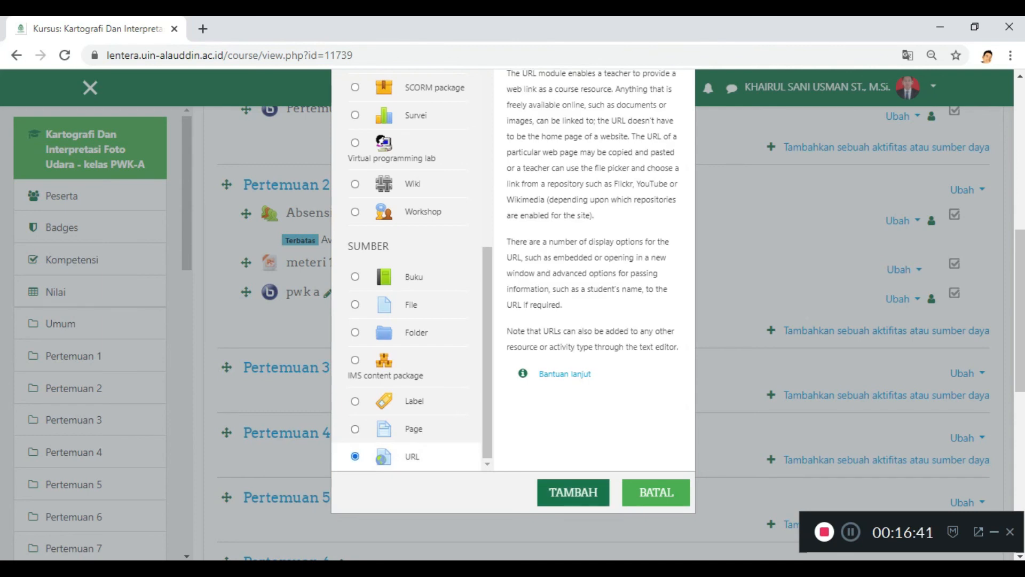
{"action": "left_click", "coordinate": [574, 493]}
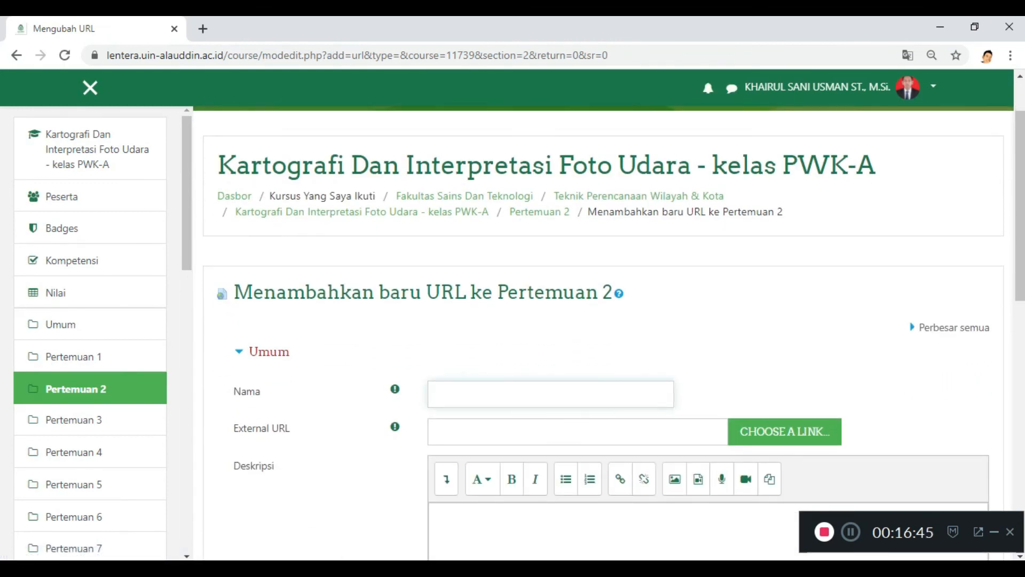
Step: Name the new URL resource "mater 2"
{"action": "type", "text": "mater 2"}
{"action": "scroll", "coordinate": [609, 333], "scroll_direction": "down", "scroll_amount": 2}
Step: Open YouTube in a new browser tab and open the "Price Tag (Jessie J)" video mix from its home page
{"action": "left_click", "coordinate": [534, 356]}
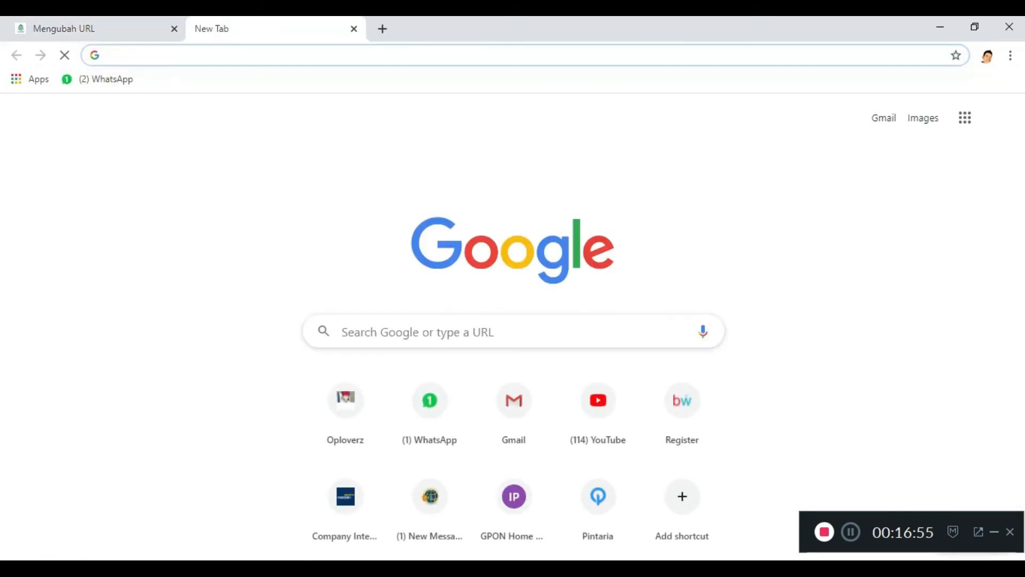
{"action": "type", "text": "y"}
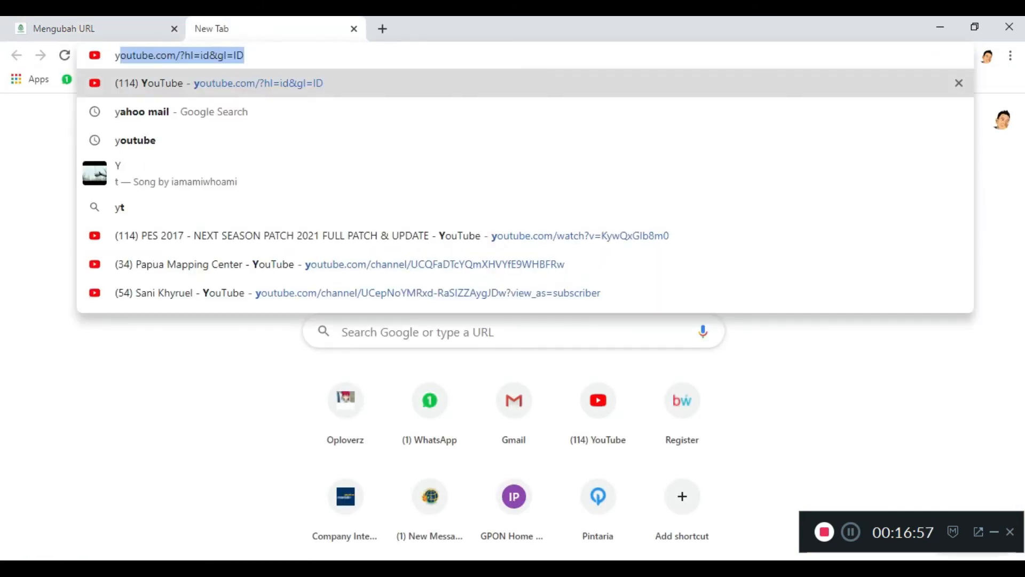
{"action": "key", "text": "Return"}
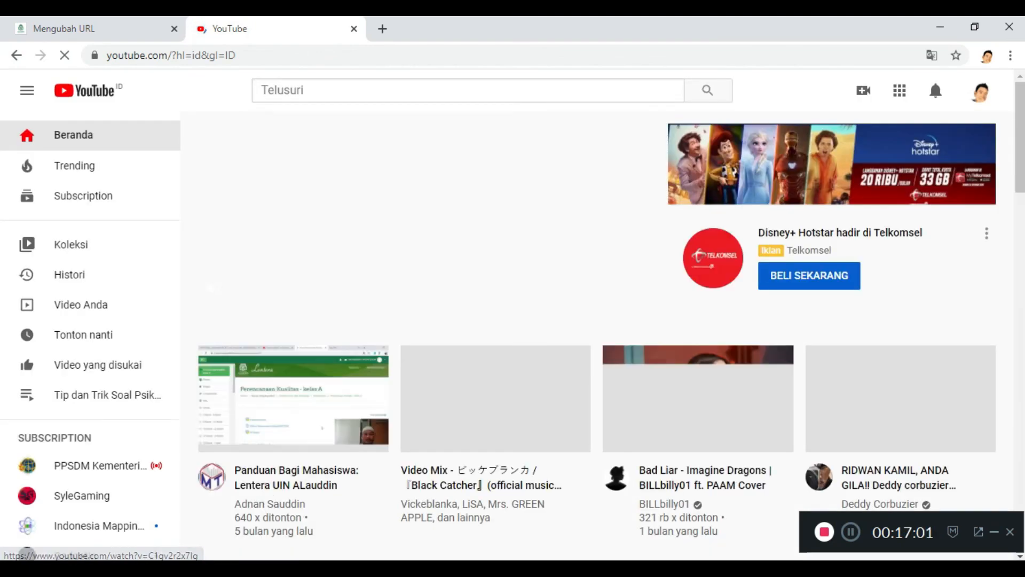
{"action": "scroll", "coordinate": [395, 291], "scroll_direction": "down", "scroll_amount": 1}
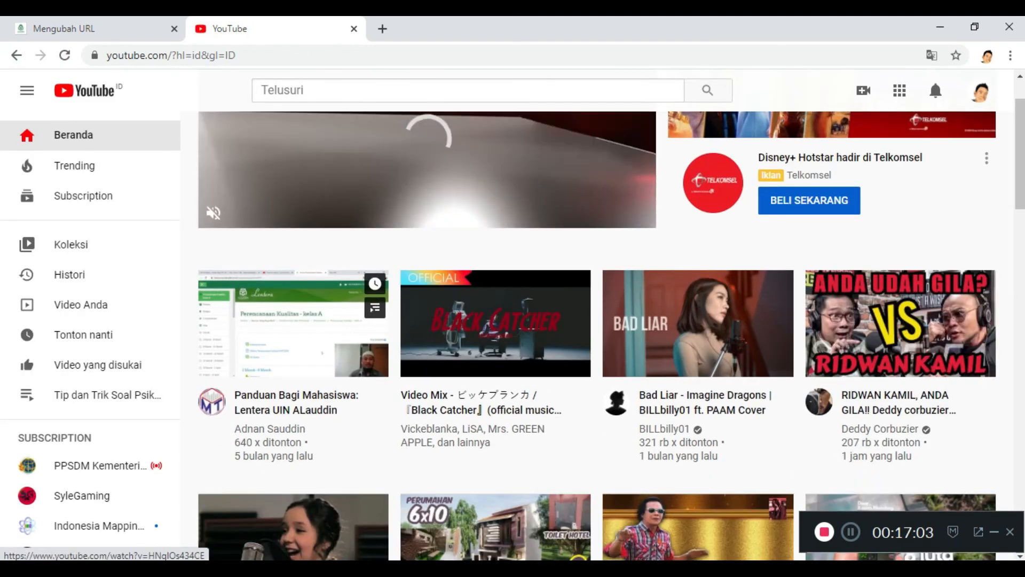
{"action": "scroll", "coordinate": [294, 291], "scroll_direction": "down", "scroll_amount": 4}
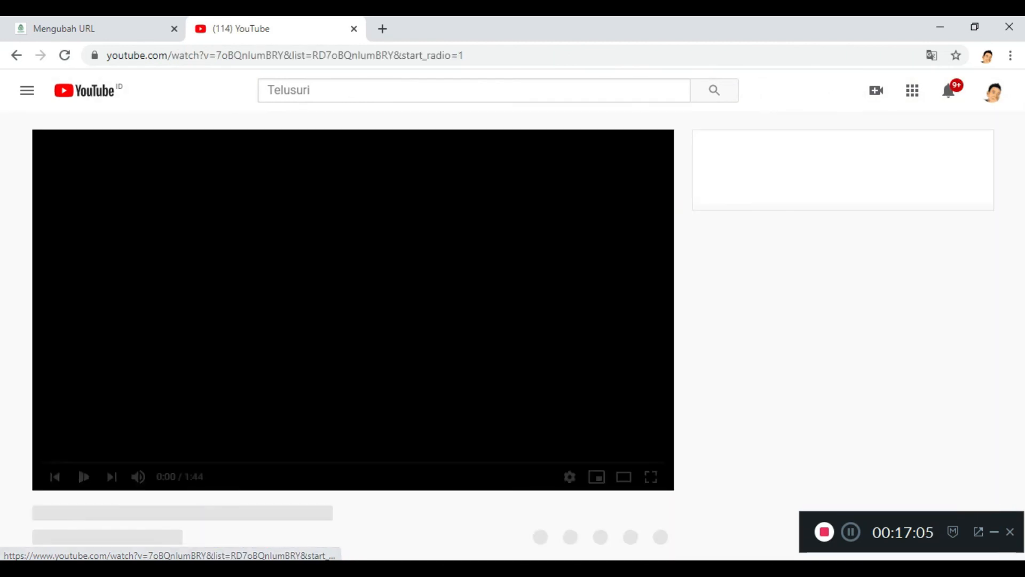
Step: Copy the YouTube video's address, close its tab and paste the link as the resource's External URL
{"action": "left_click", "coordinate": [490, 55]}
{"action": "right_click", "coordinate": [490, 55]}
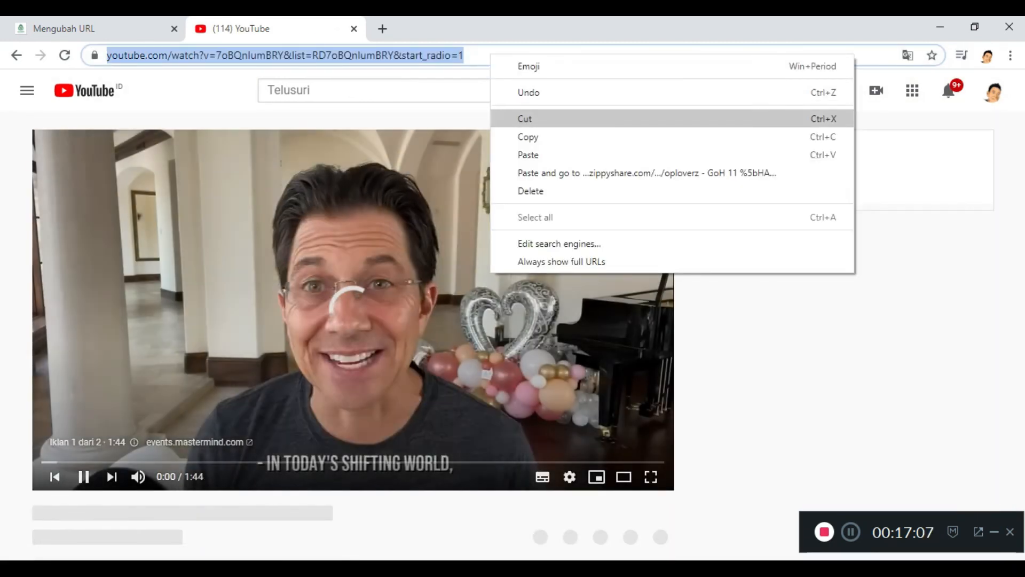
{"action": "left_click", "coordinate": [528, 137]}
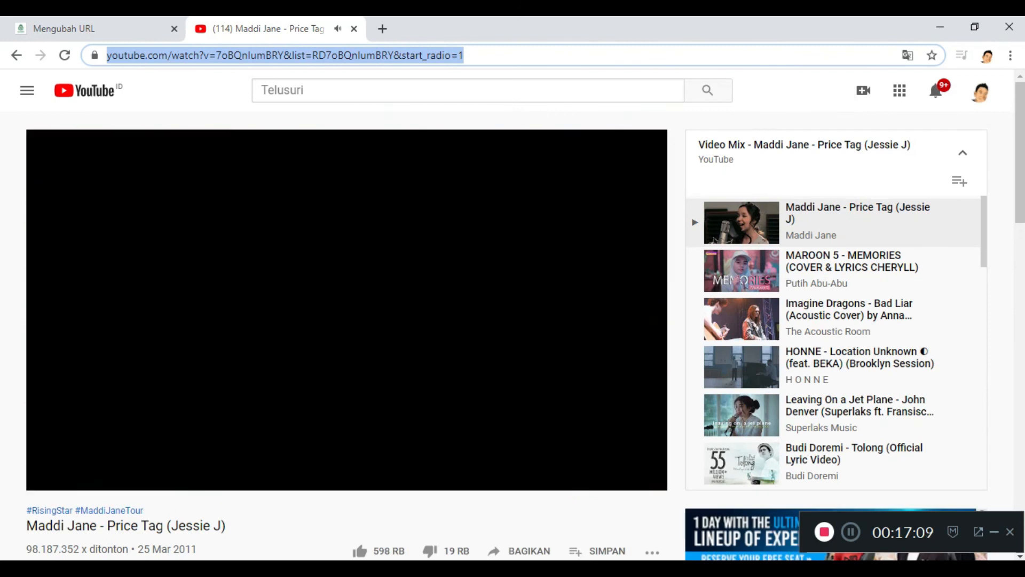
{"action": "key", "text": "ctrl+w"}
{"action": "right_click", "coordinate": [568, 359]}
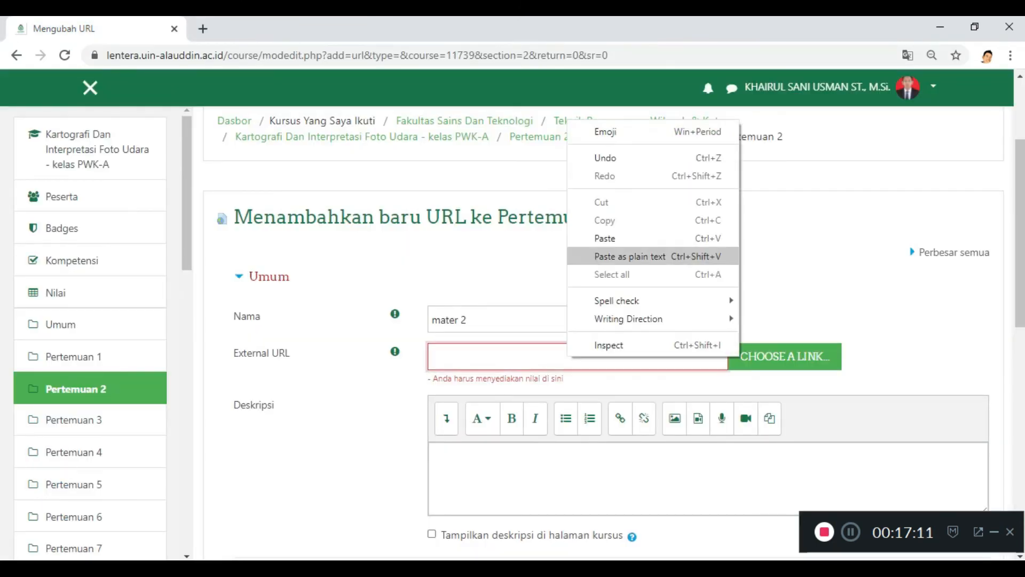
{"action": "left_click", "coordinate": [609, 237]}
{"action": "left_click", "coordinate": [609, 256]}
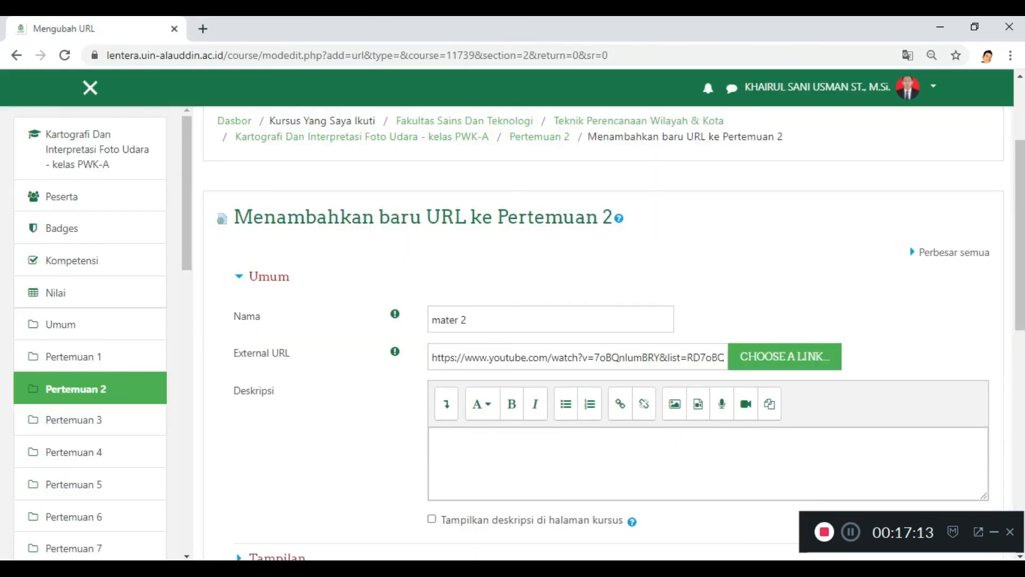
Step: Save the "mater 2" URL resource with its remaining settings at their defaults and return to the course
{"action": "scroll", "coordinate": [614, 331], "scroll_direction": "down", "scroll_amount": 5}
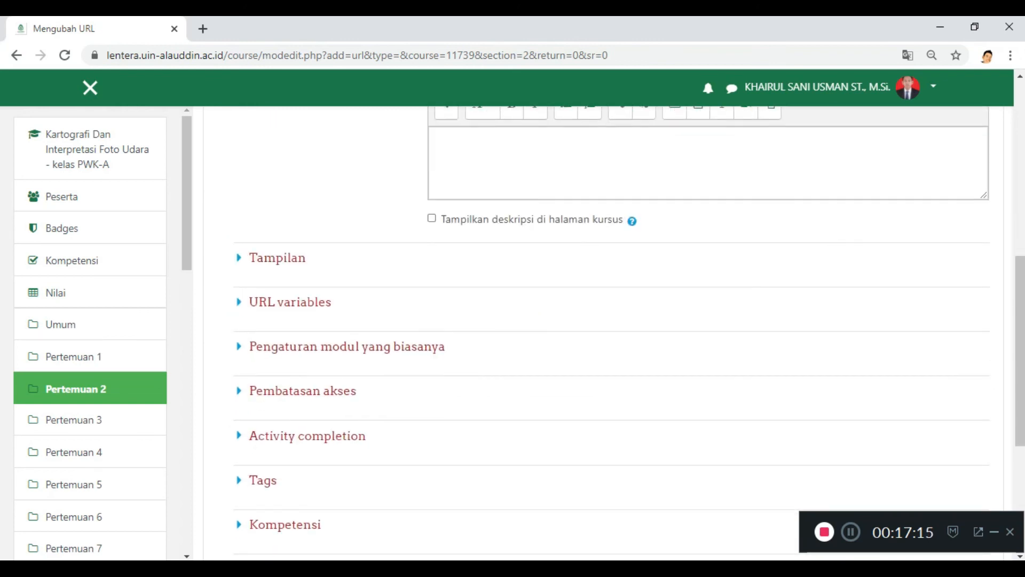
{"action": "scroll", "coordinate": [614, 331], "scroll_direction": "down", "scroll_amount": 3}
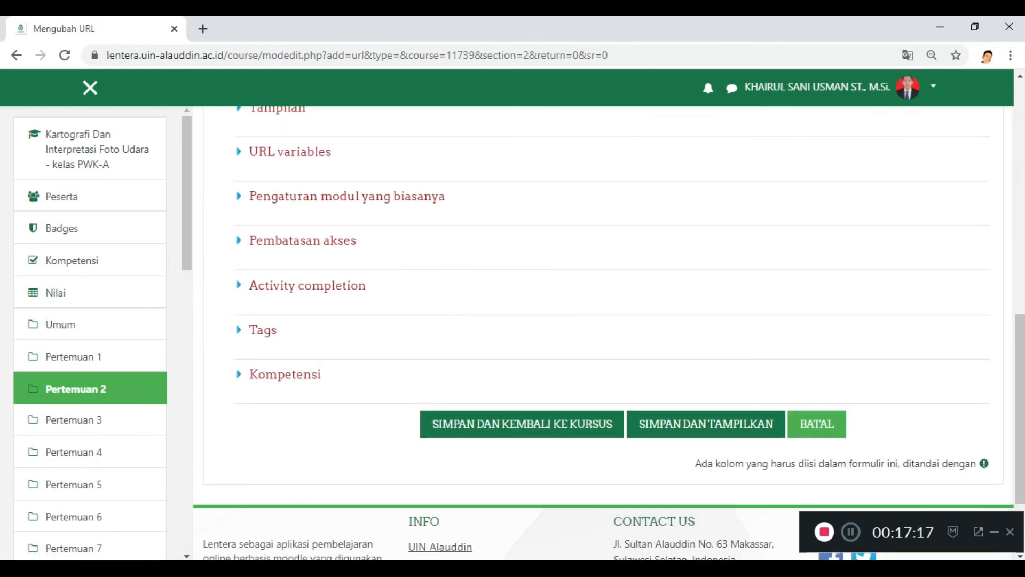
{"action": "scroll", "coordinate": [299, 310], "scroll_direction": "up", "scroll_amount": 1}
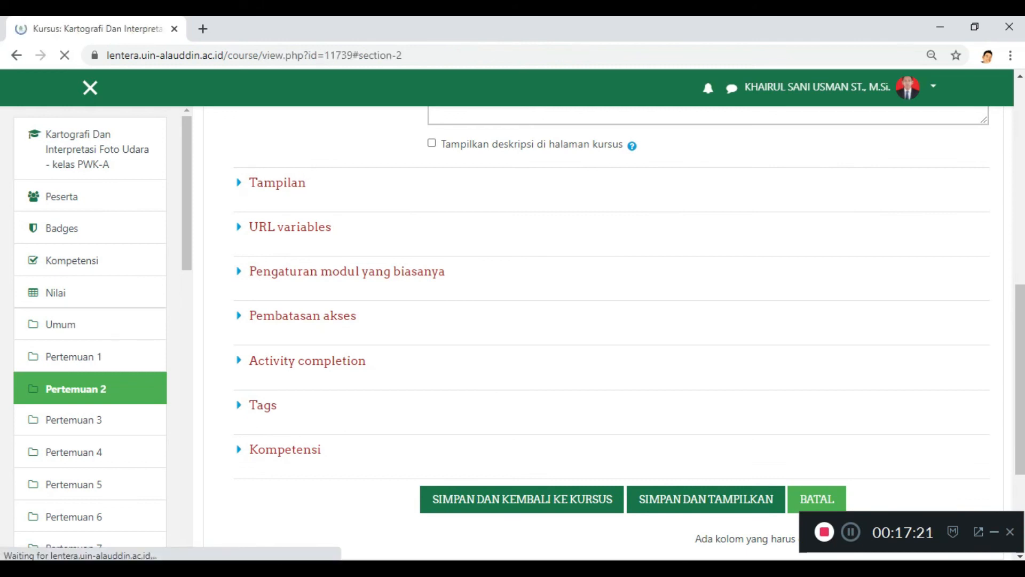
{"action": "scroll", "coordinate": [534, 262], "scroll_direction": "up", "scroll_amount": 1}
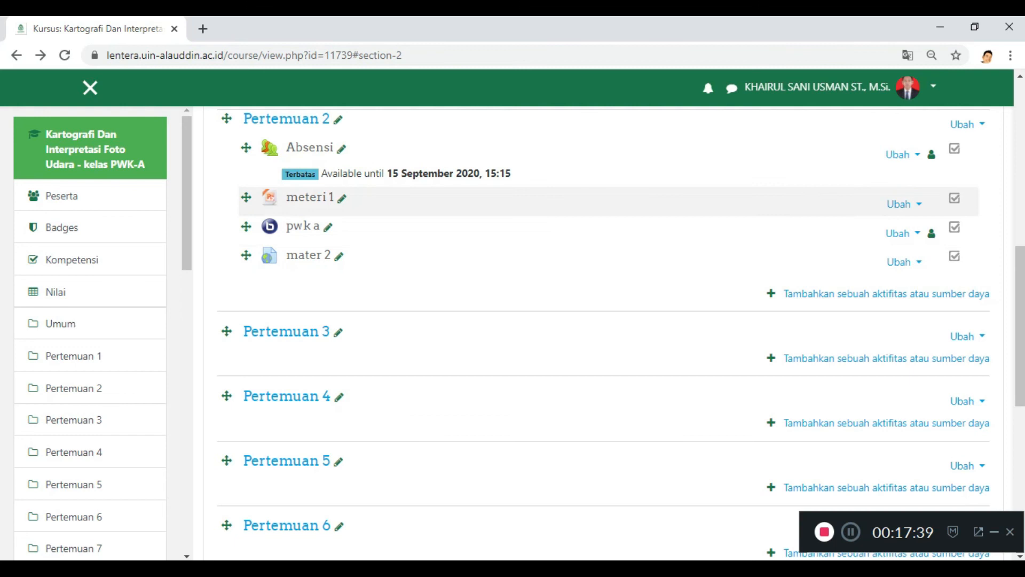
Step: Examine the activity and resource types that can be added to Pertemuan 2, and close the list without adding any
{"action": "scroll", "coordinate": [588, 257], "scroll_direction": "up", "scroll_amount": 3}
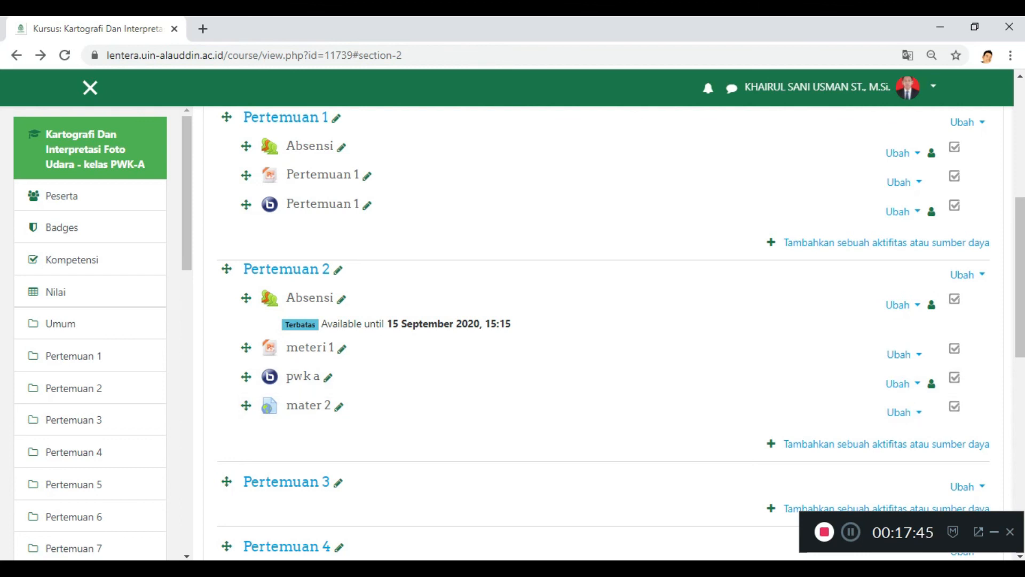
{"action": "left_click", "coordinate": [886, 444]}
{"action": "scroll", "coordinate": [408, 336], "scroll_direction": "down", "scroll_amount": 4}
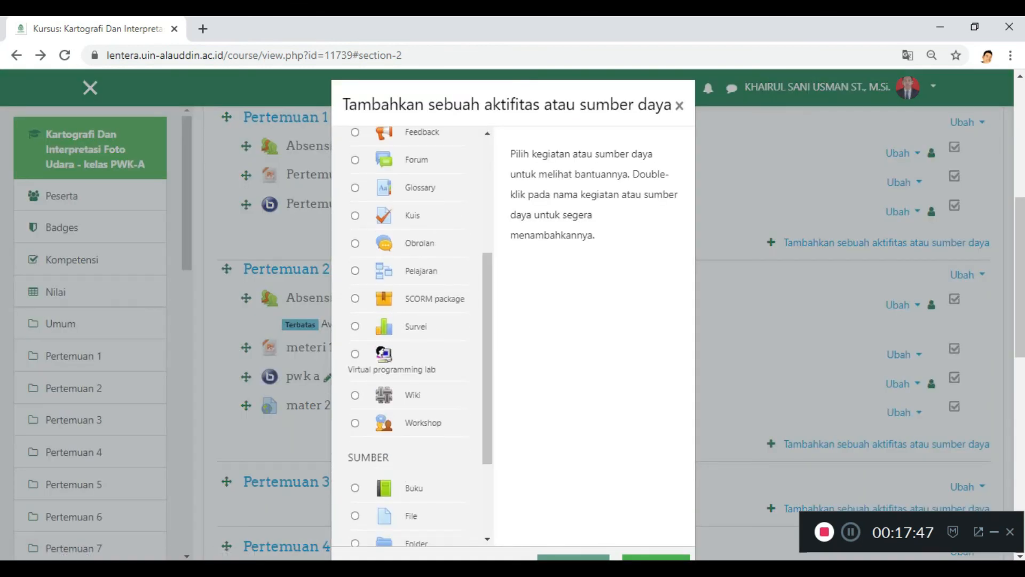
{"action": "scroll", "coordinate": [409, 336], "scroll_direction": "down", "scroll_amount": 6}
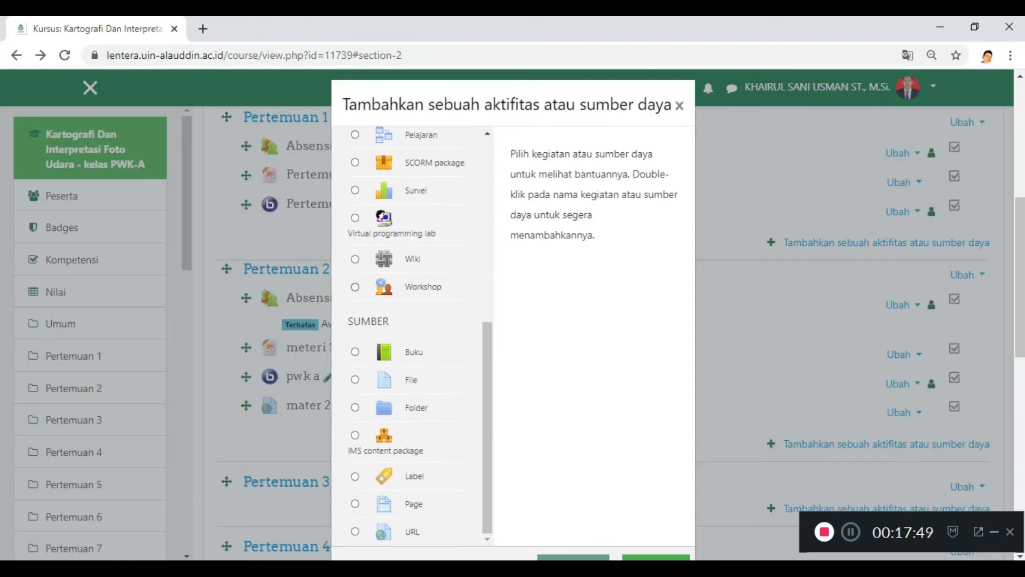
{"action": "scroll", "coordinate": [408, 337], "scroll_direction": "up", "scroll_amount": 12}
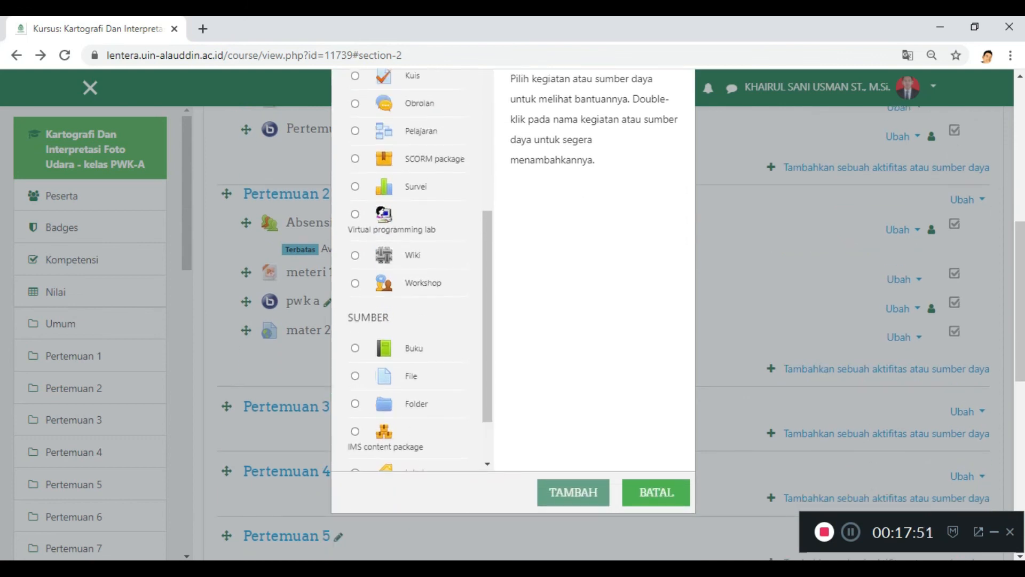
{"action": "scroll", "coordinate": [414, 416], "scroll_direction": "down", "scroll_amount": 6}
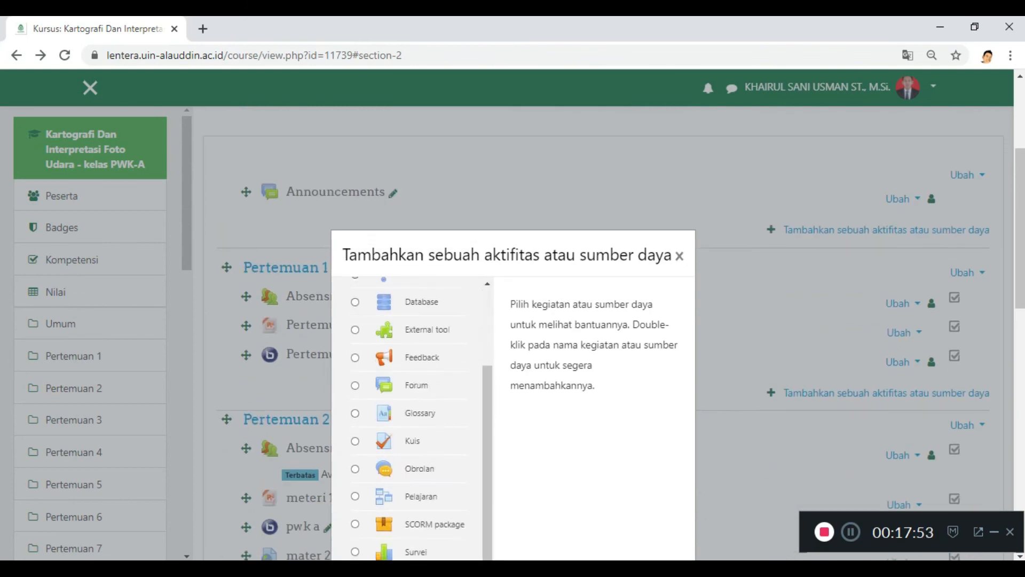
{"action": "scroll", "coordinate": [414, 416], "scroll_direction": "down", "scroll_amount": 6}
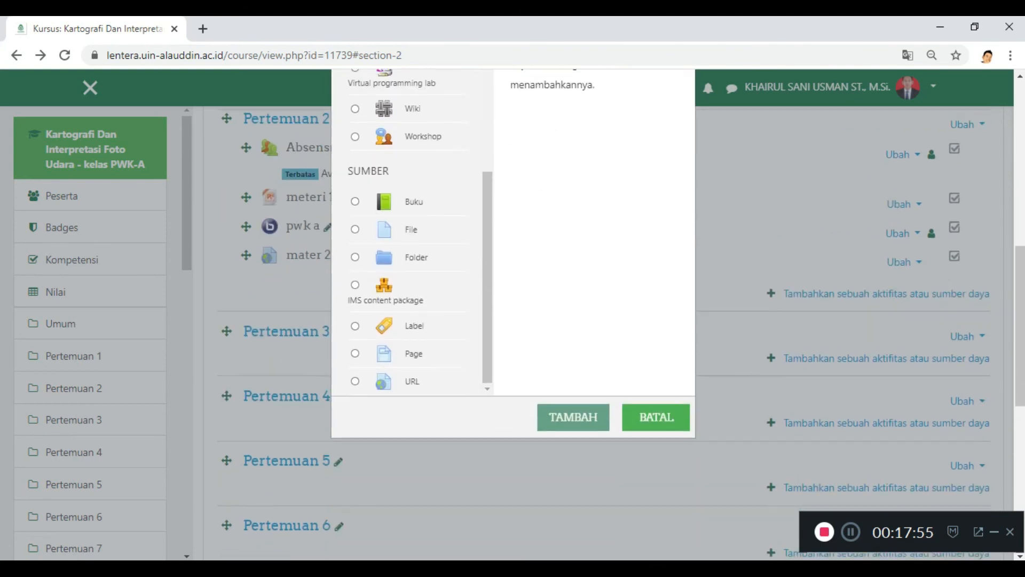
{"action": "left_click", "coordinate": [656, 417]}
{"action": "scroll", "coordinate": [427, 263], "scroll_direction": "up", "scroll_amount": 2}
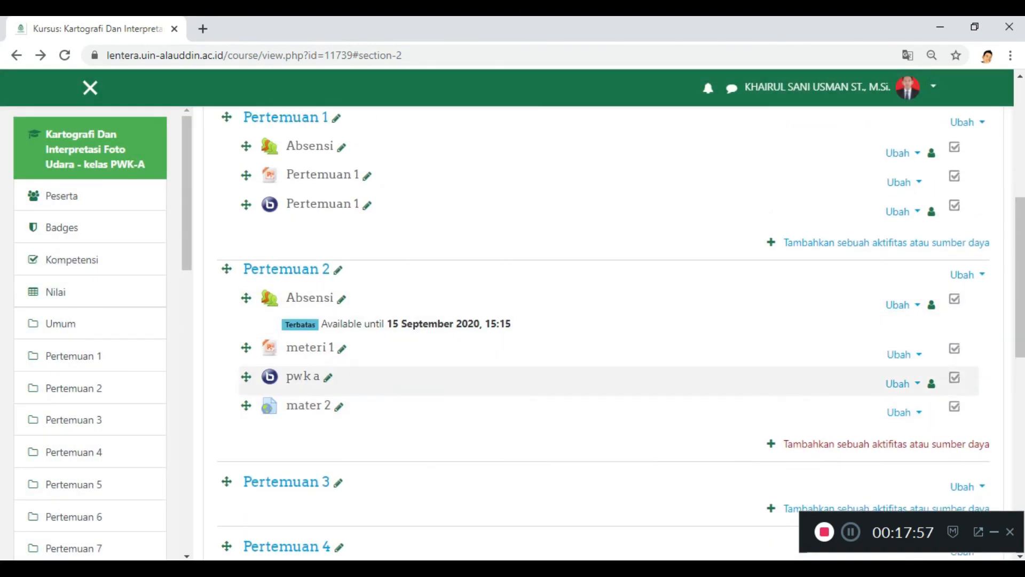